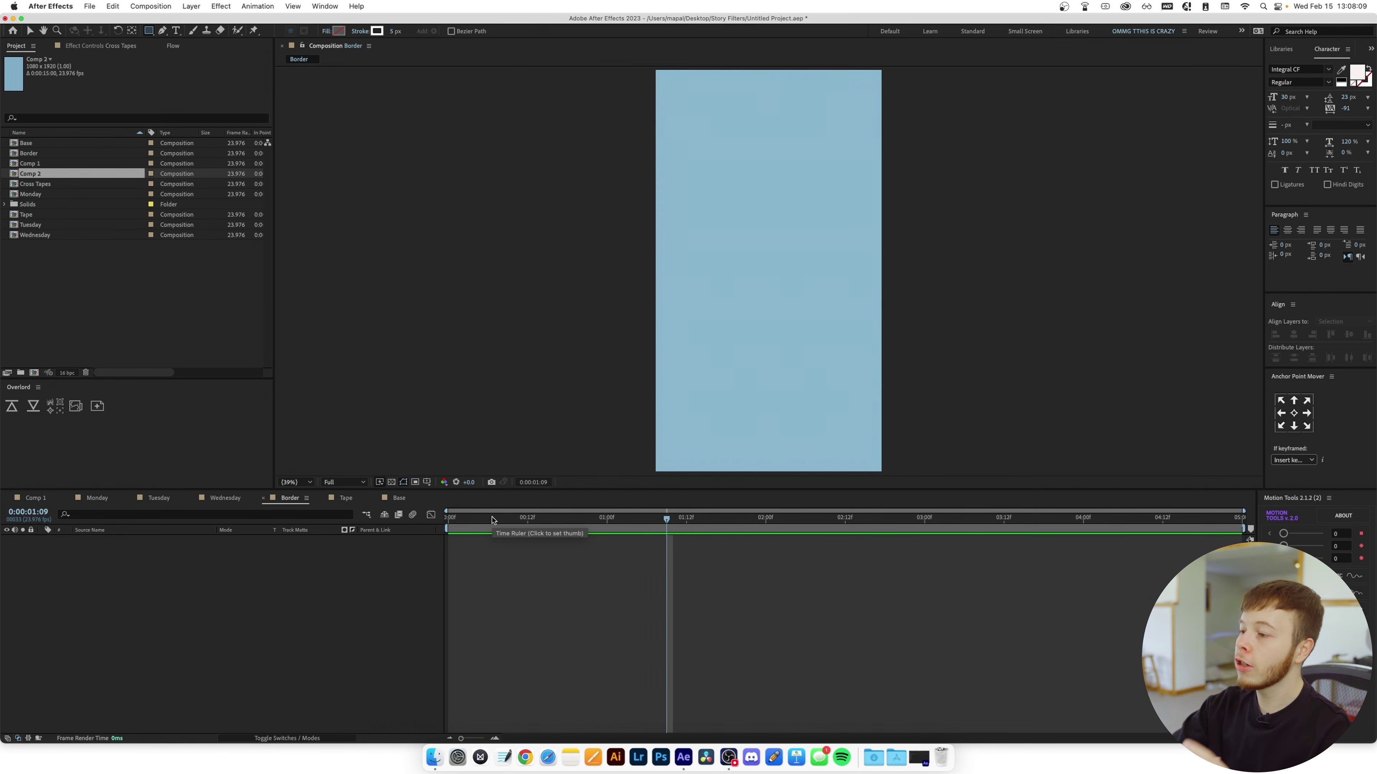
# At the first frame, add a white solid and set its Mask 1 to Subtract, leaving a thin frame.
pyautogui.click(278, 609)
pyautogui.press('Home')
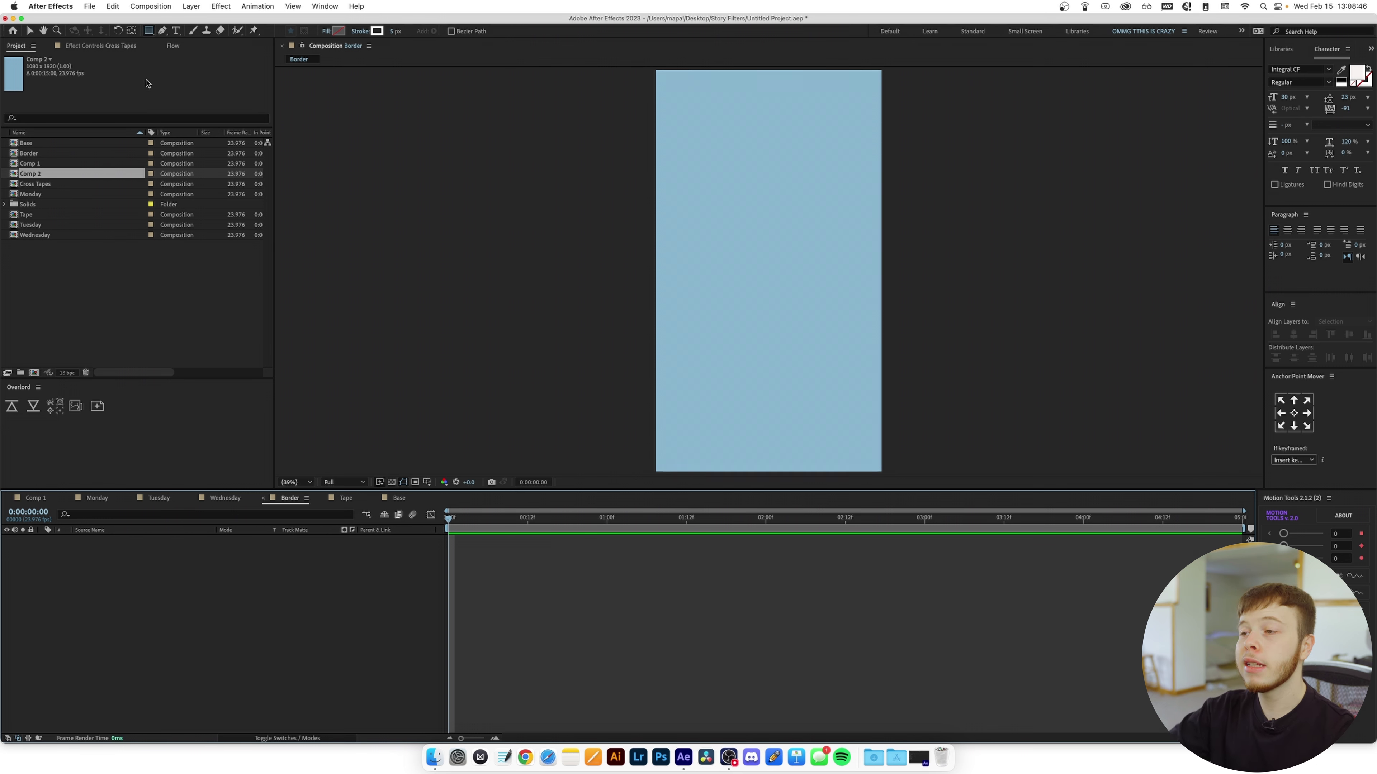
pyautogui.press('super+y')
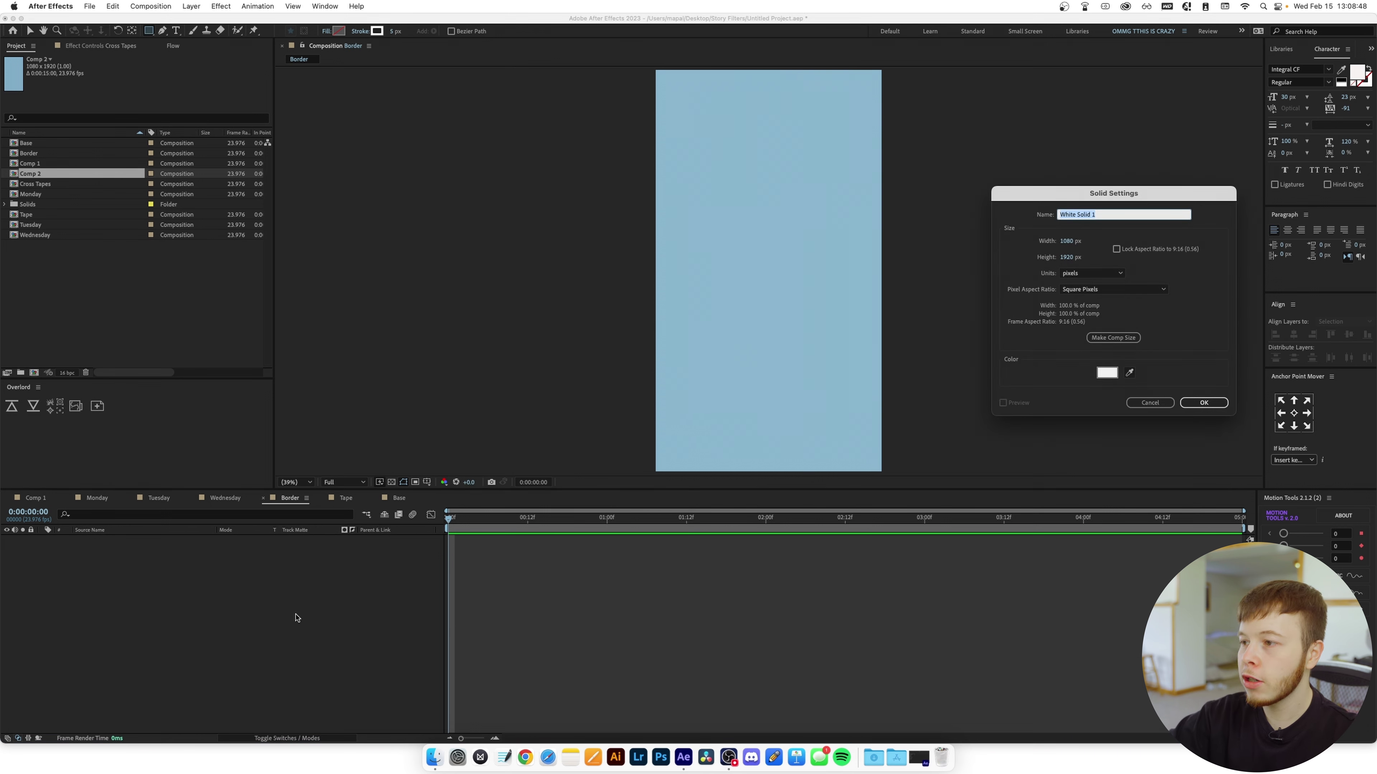
pyautogui.press('Return')
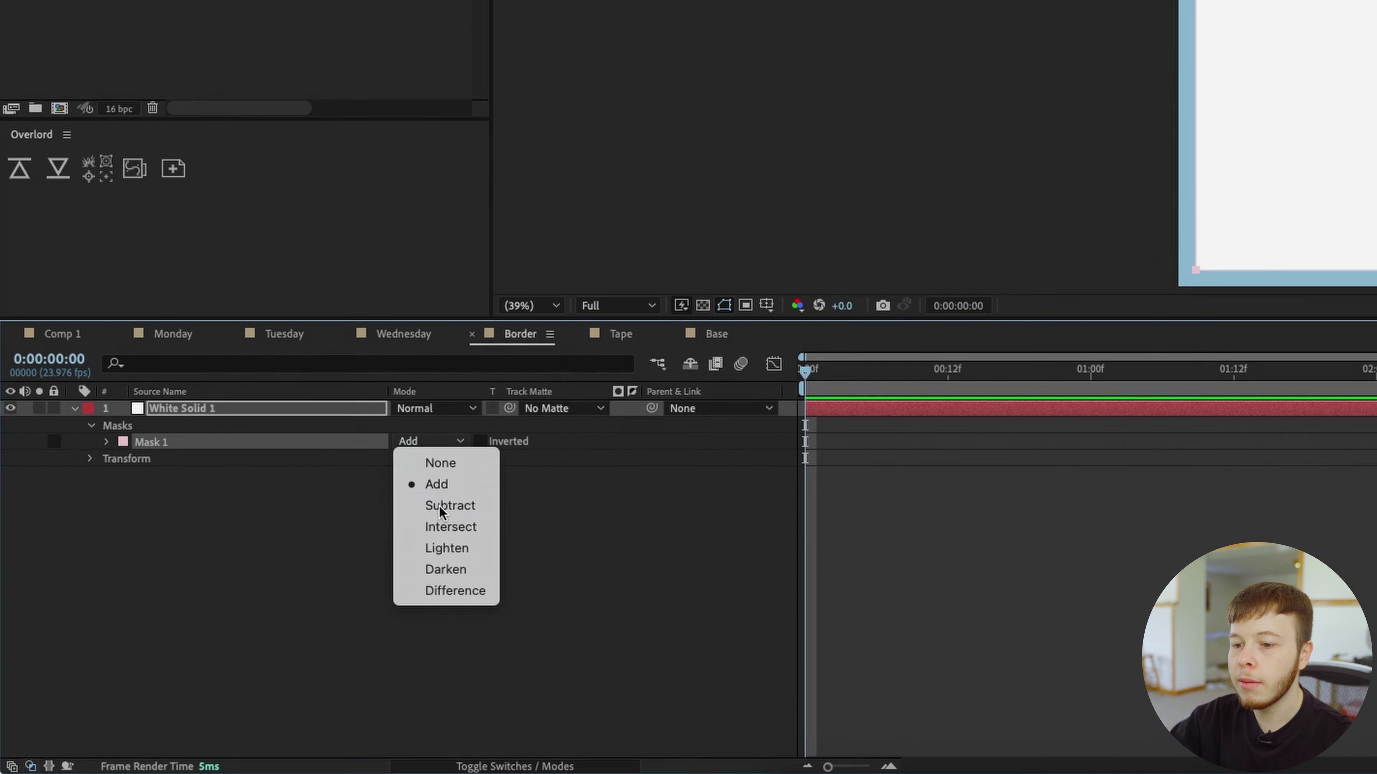
pyautogui.click(433, 504)
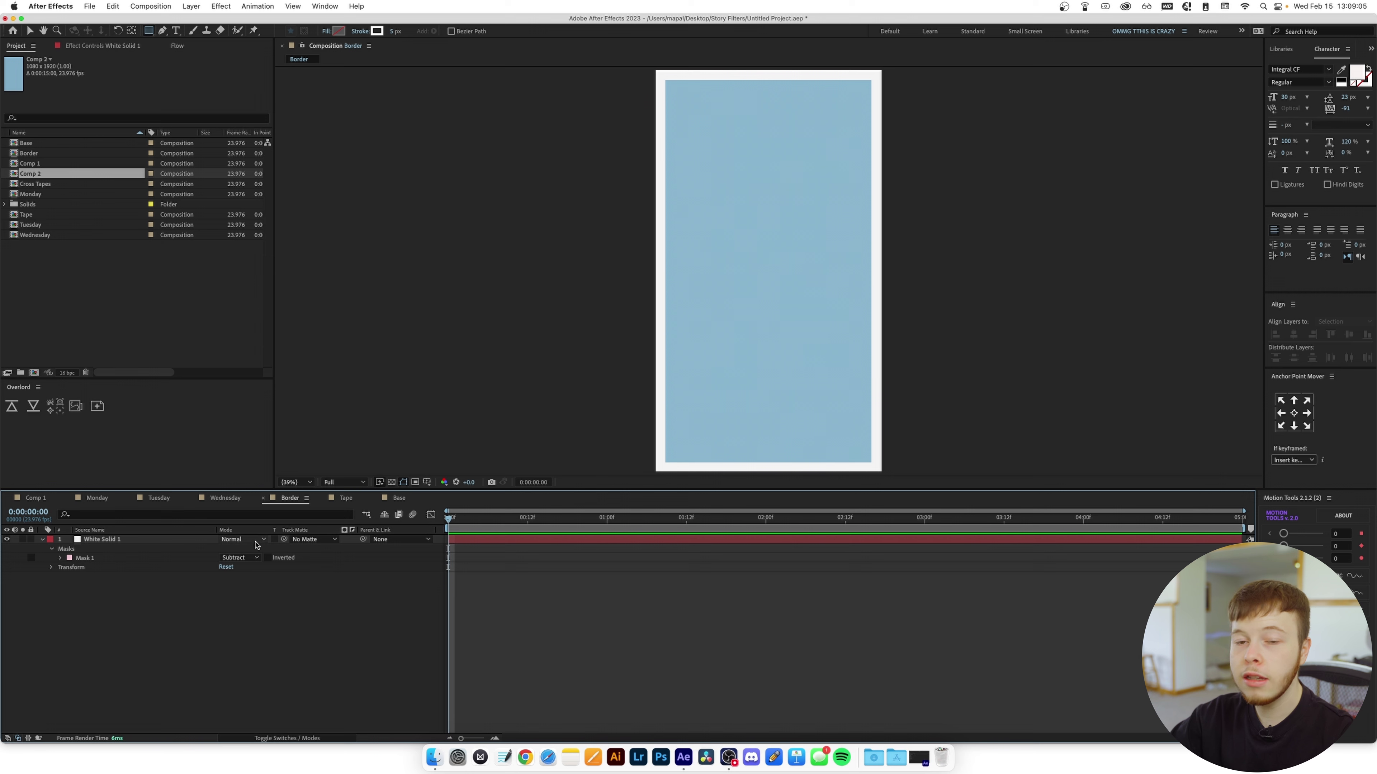
# Rename the white solid layer to Border.
pyautogui.click(88, 540)
pyautogui.press('Return')
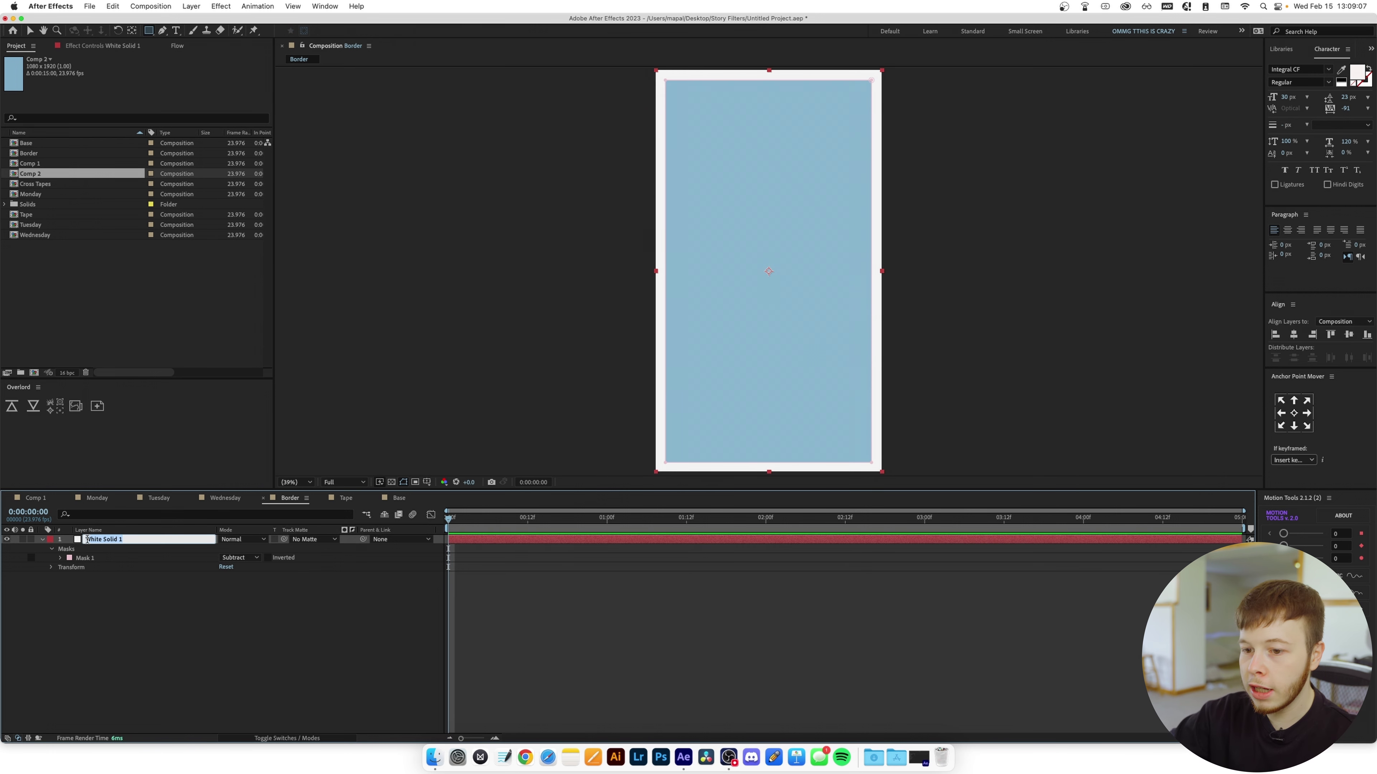
pyautogui.write('Border')
pyautogui.press('Return')
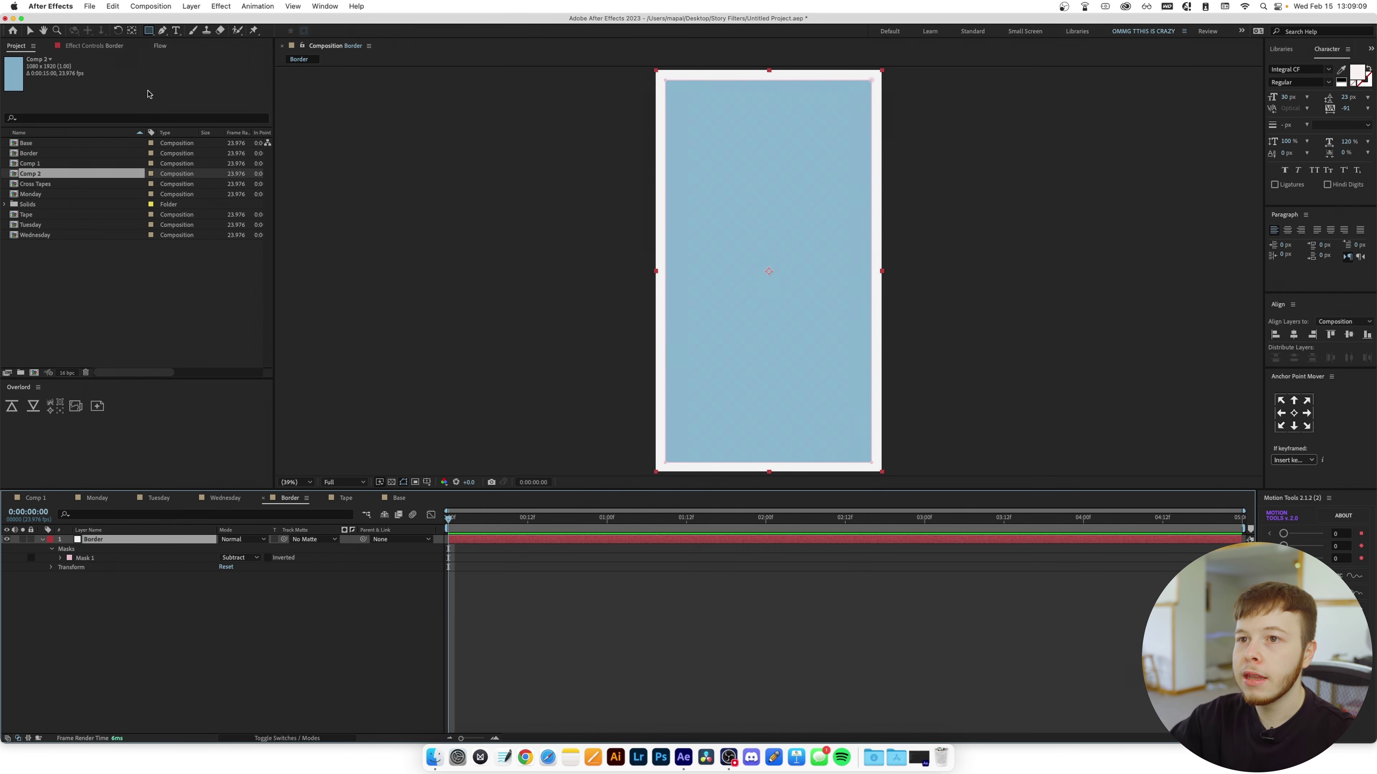
# Start a new text layer in the middle of the composition.
pyautogui.click(111, 613)
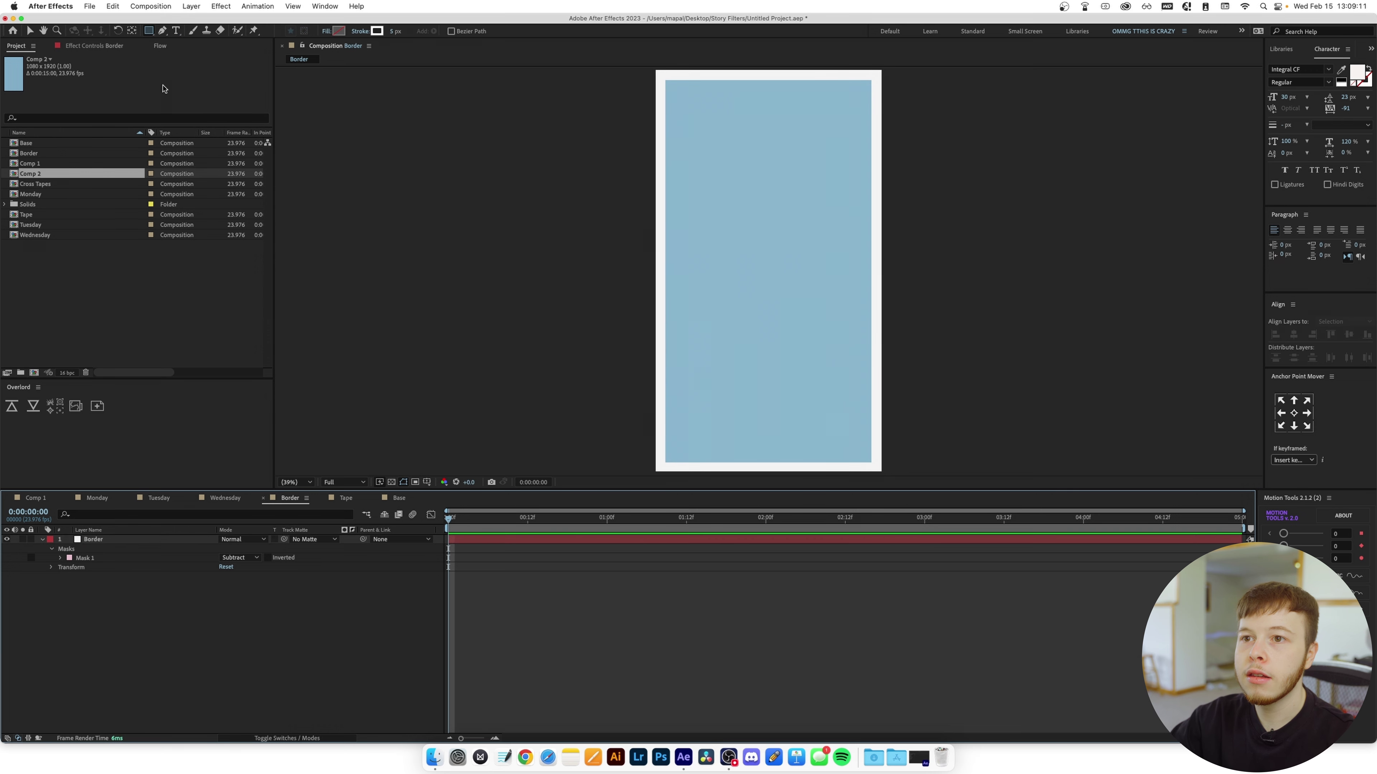
pyautogui.press('super+t')
pyautogui.click(728, 273)
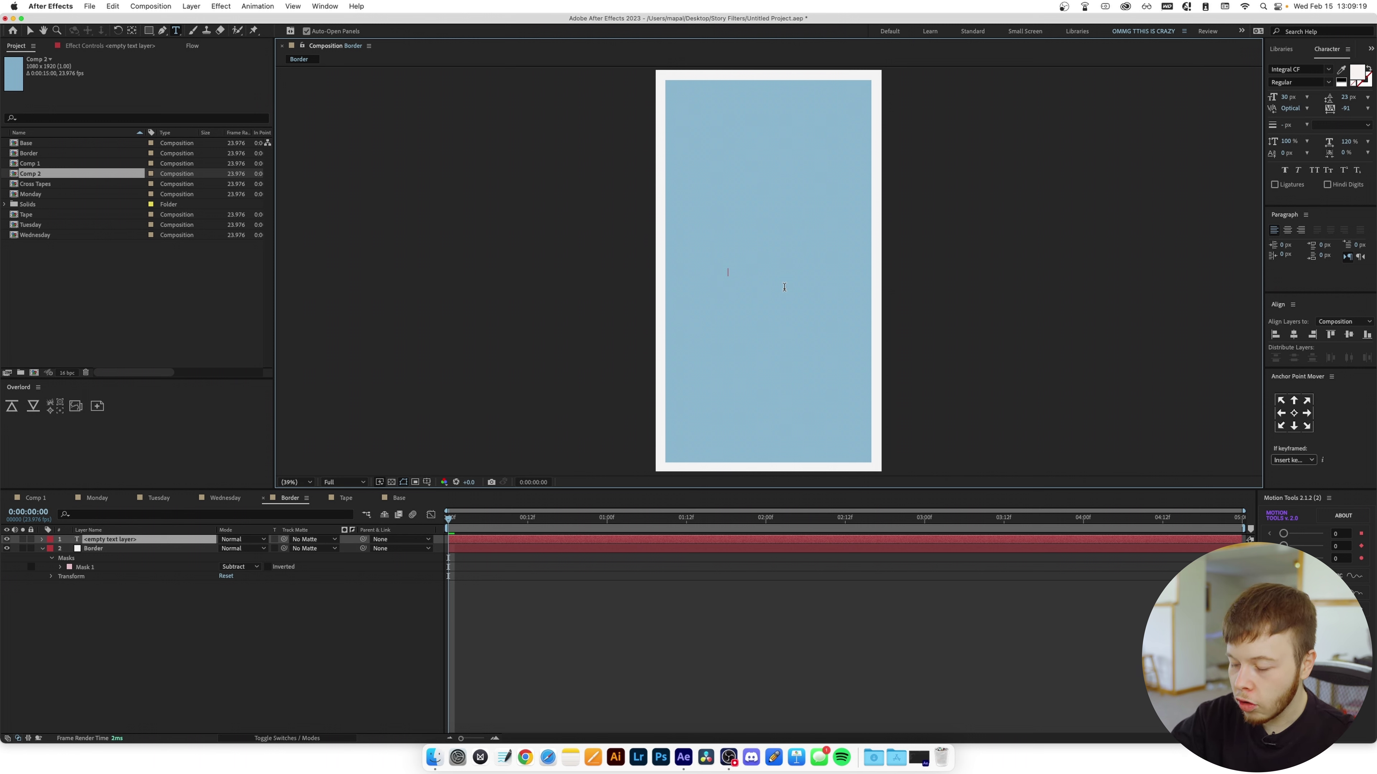
# Type GOTTA KEEP IT MOVING in capitals and centre it horizontally.
pyautogui.press('capslock')
pyautogui.write('GOTTA KEEP')
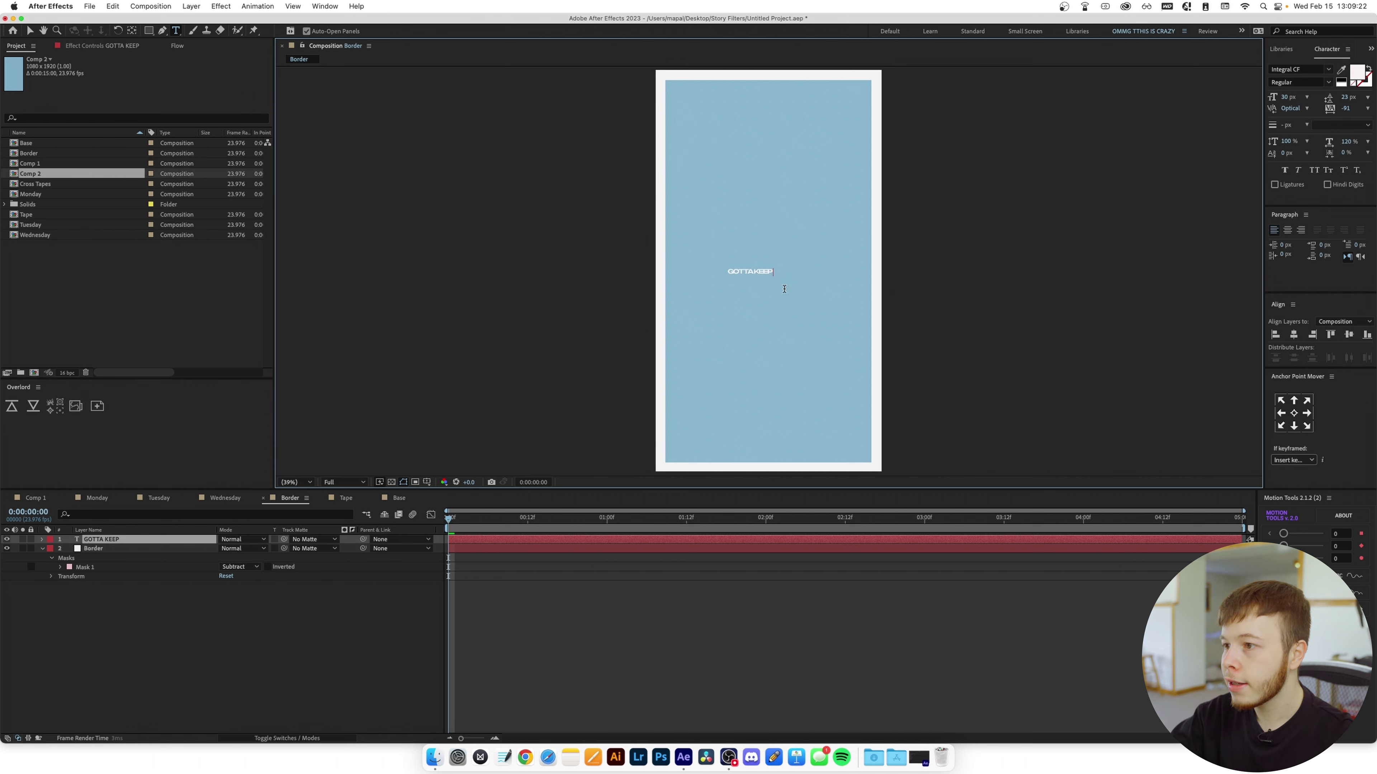
pyautogui.write(' IT MOVING')
pyautogui.press('capslock')
pyautogui.press('Escape')
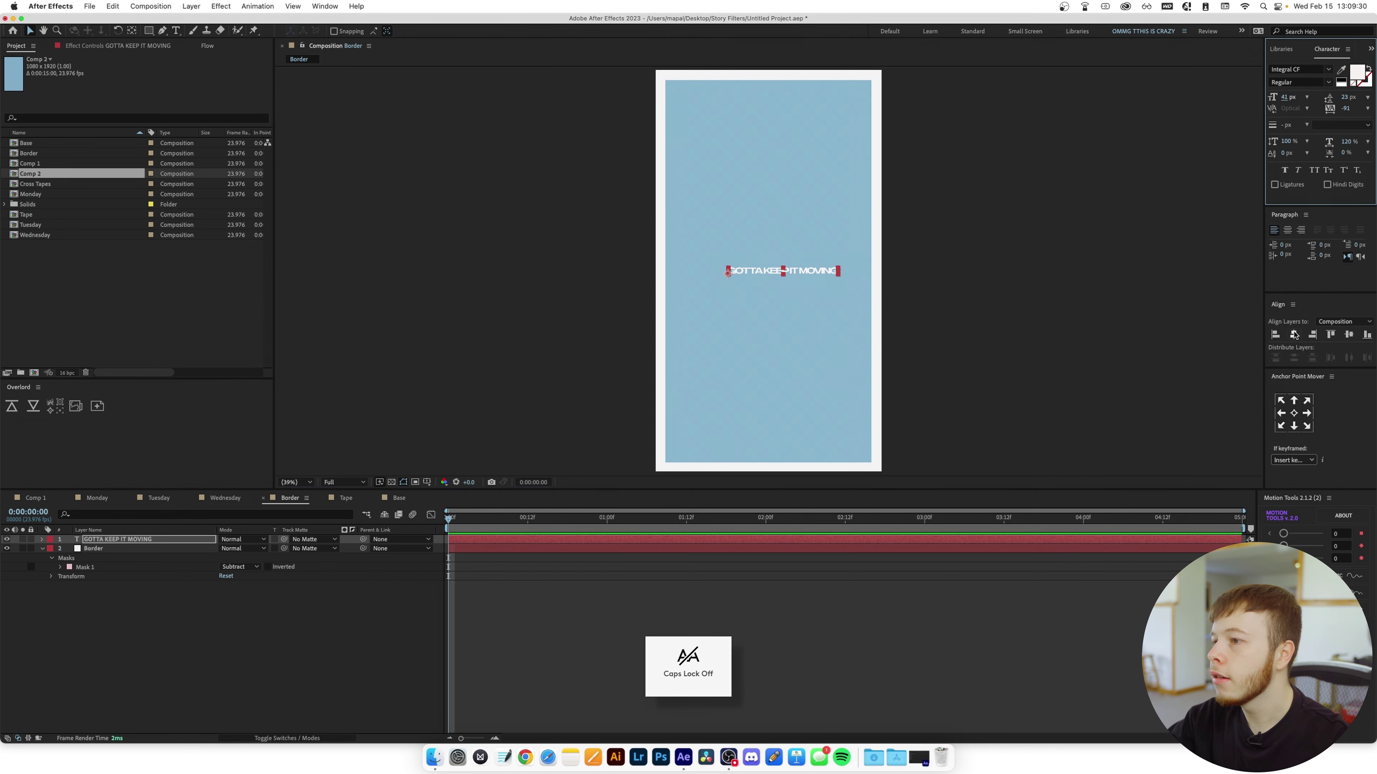
pyautogui.click(1294, 334)
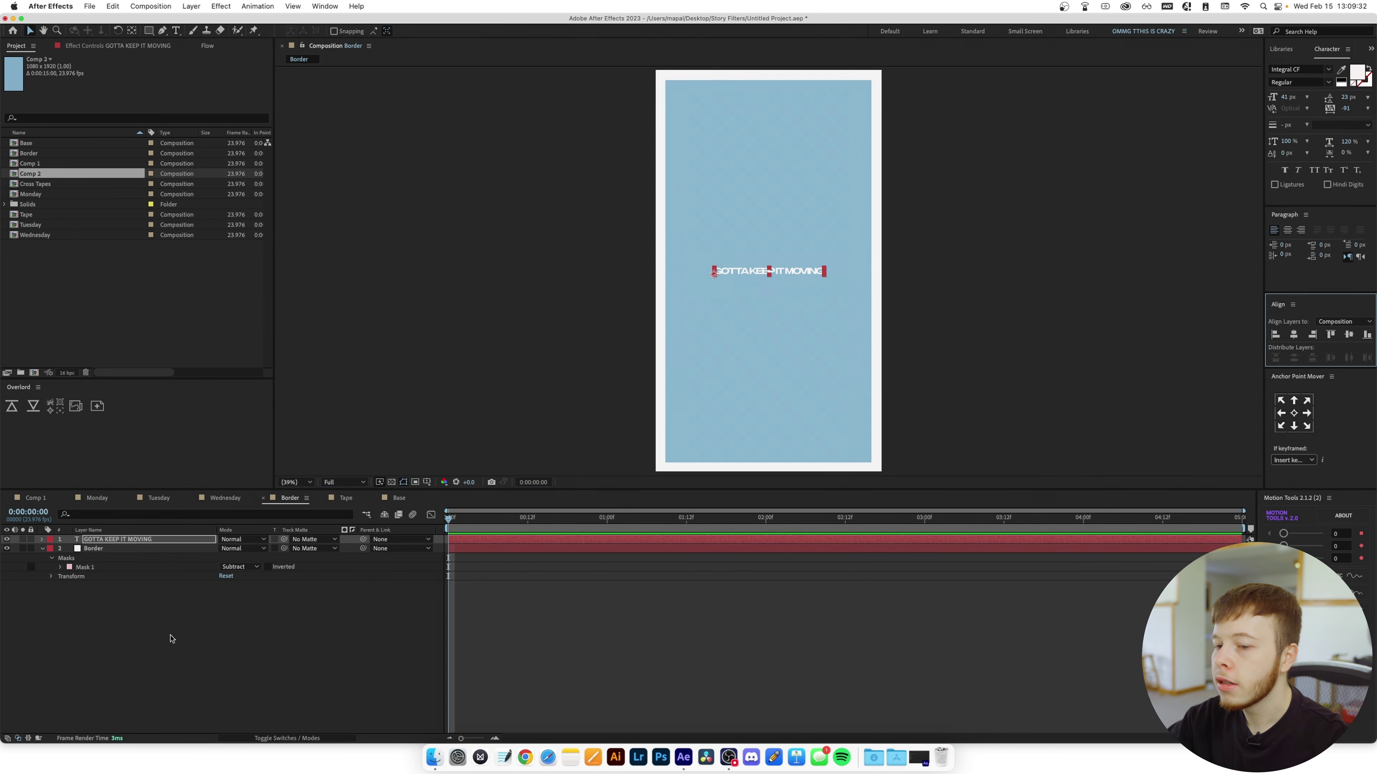
# Set the text's letter spacing to 0 and re-centre it horizontally.
pyautogui.press('/')
pyautogui.click(1348, 109)
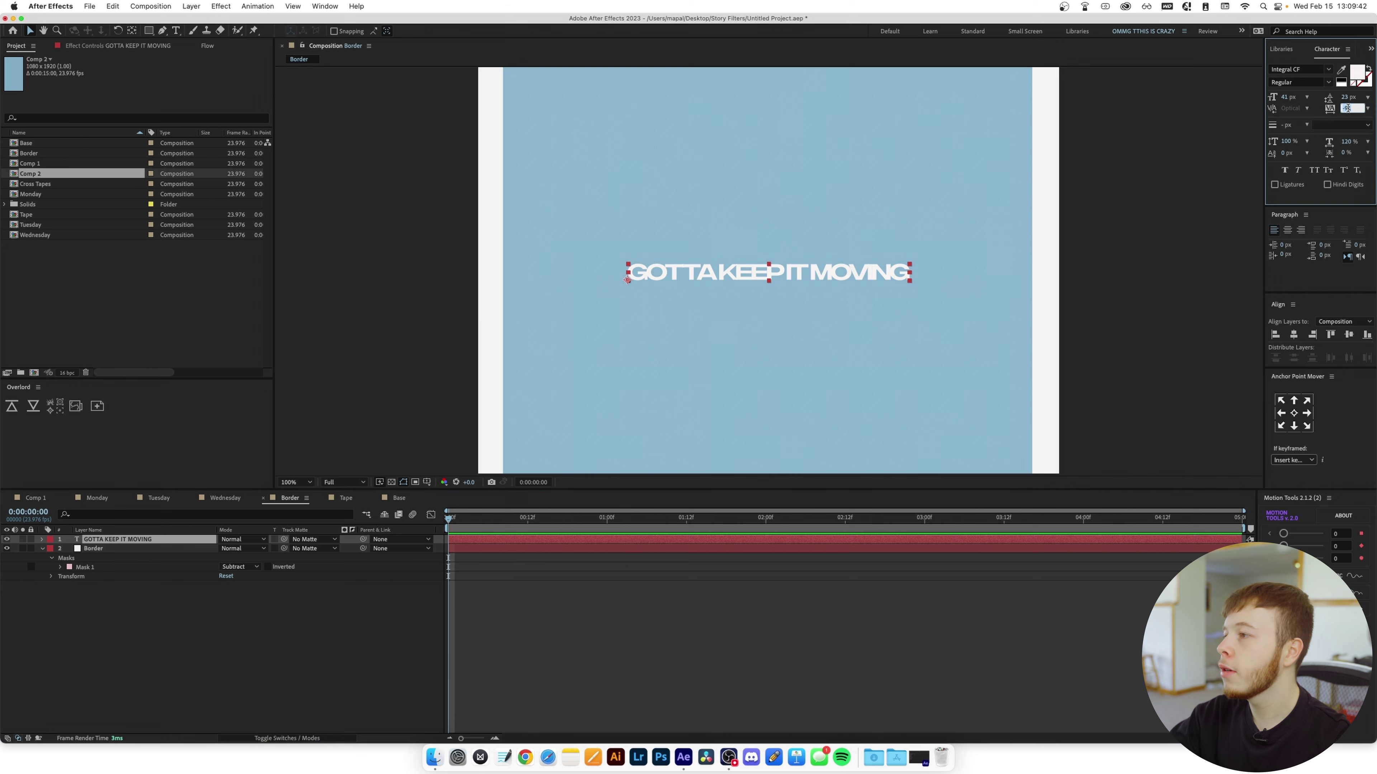
pyautogui.write('0')
pyautogui.press('Return')
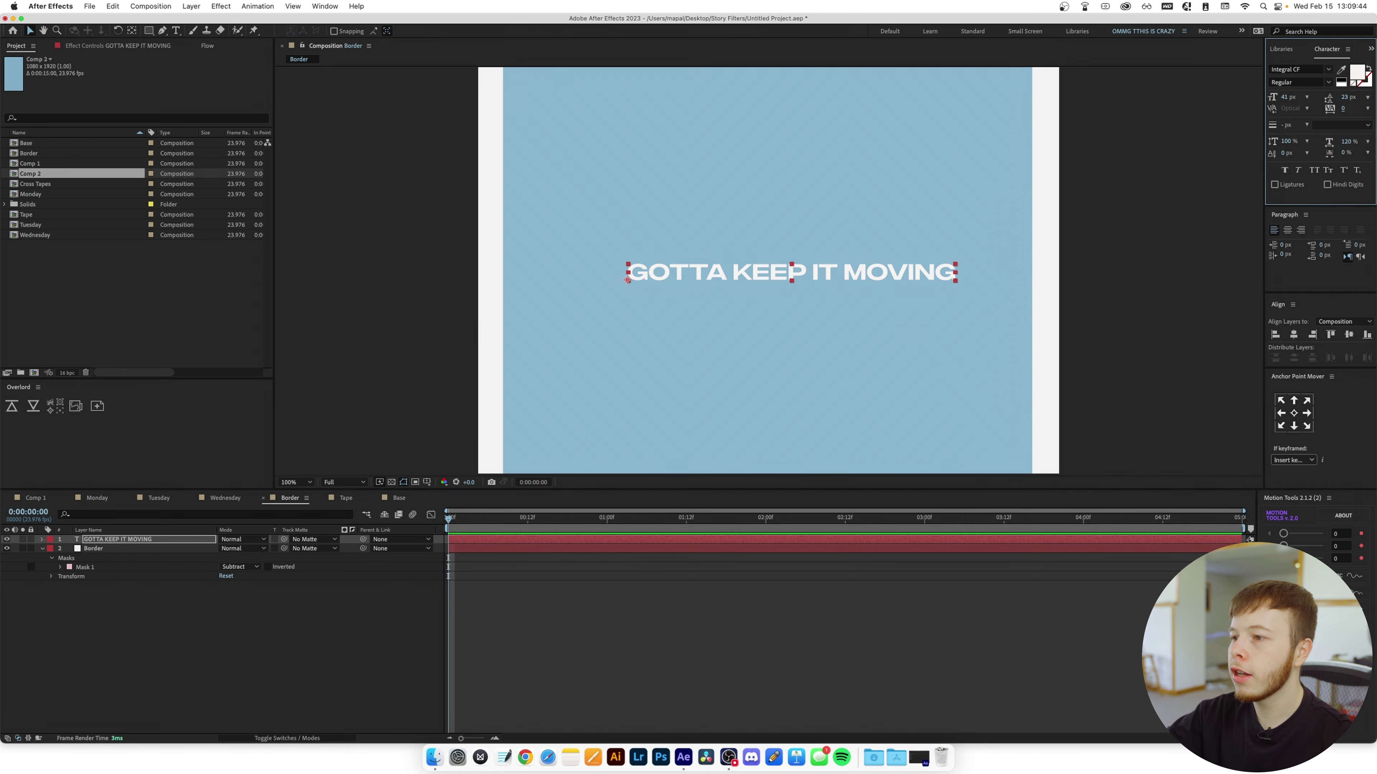
pyautogui.hotkey('shift', '/')
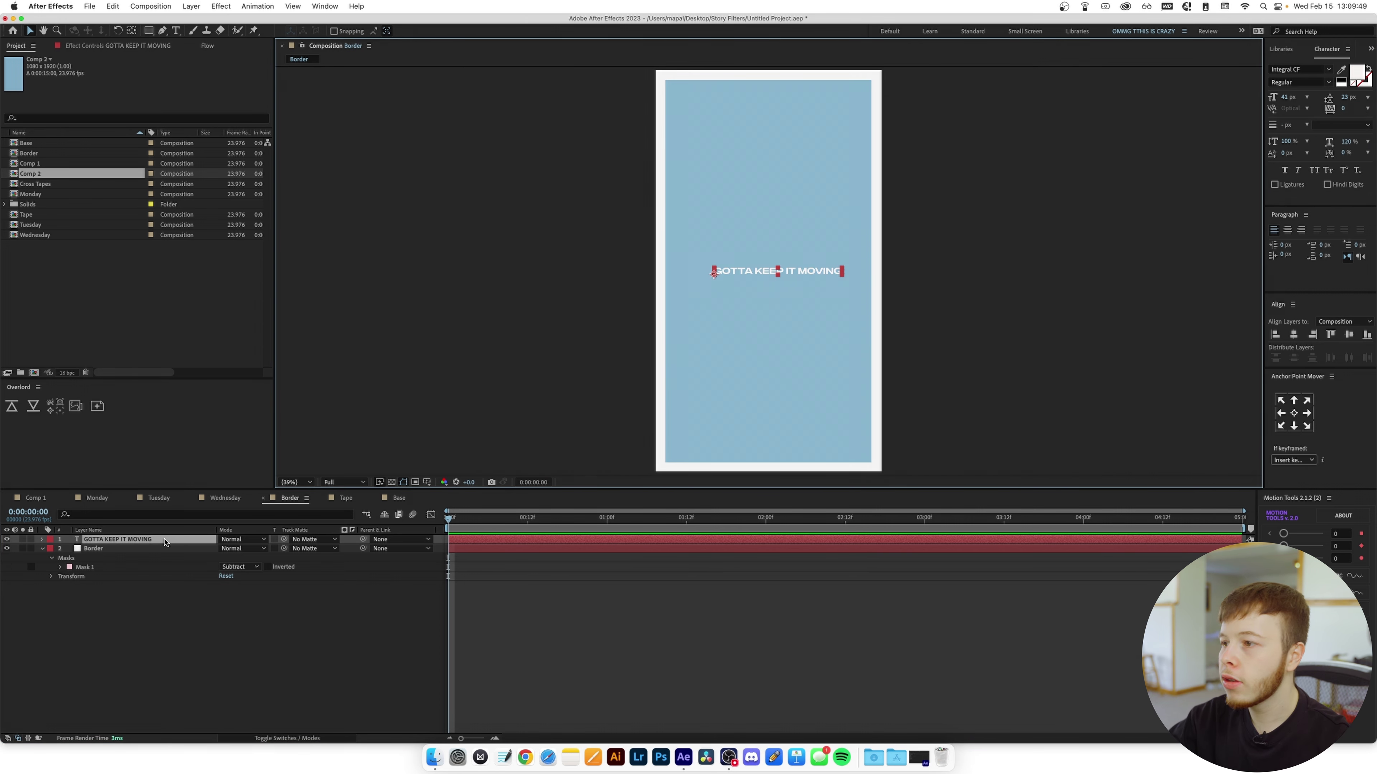
pyautogui.click(1294, 339)
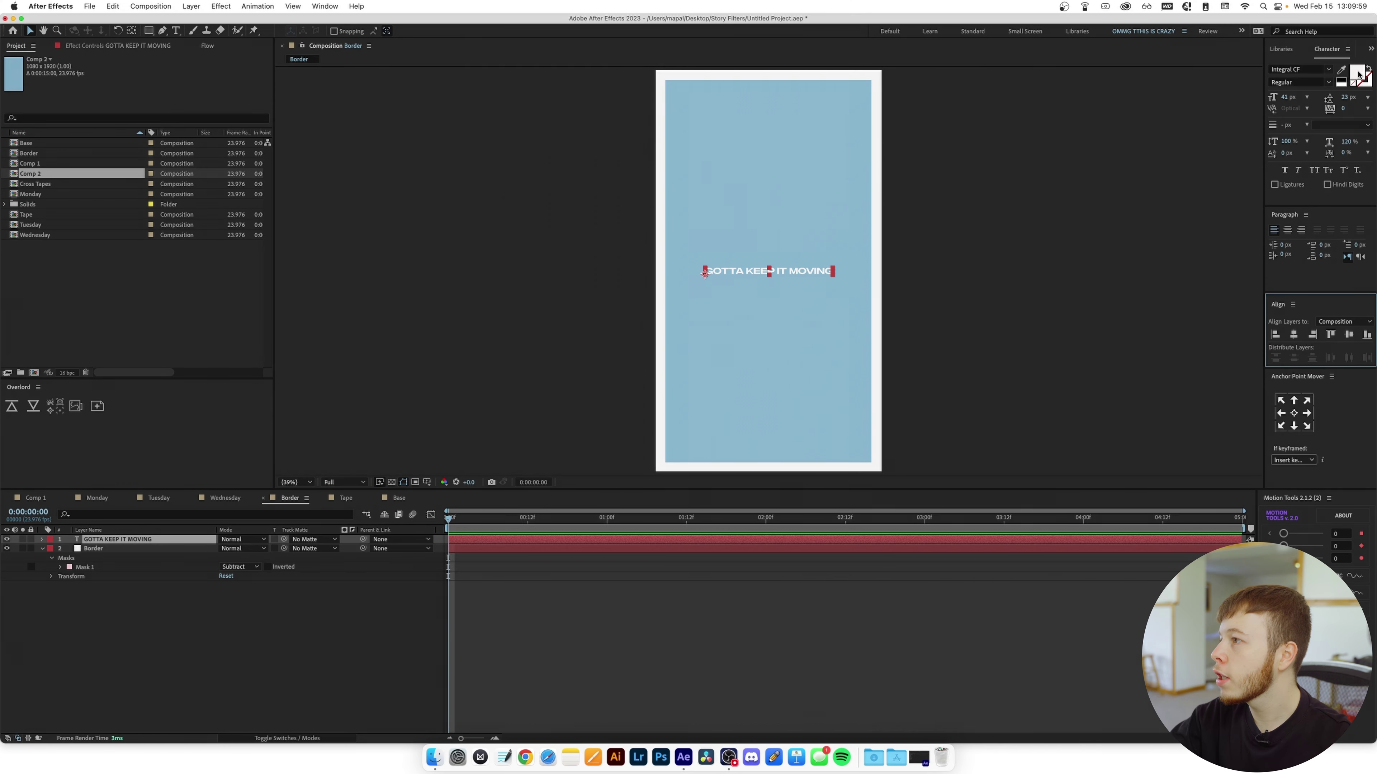
# Change the text fill colour to a bright, fully saturated yellow.
pyautogui.click(1357, 71)
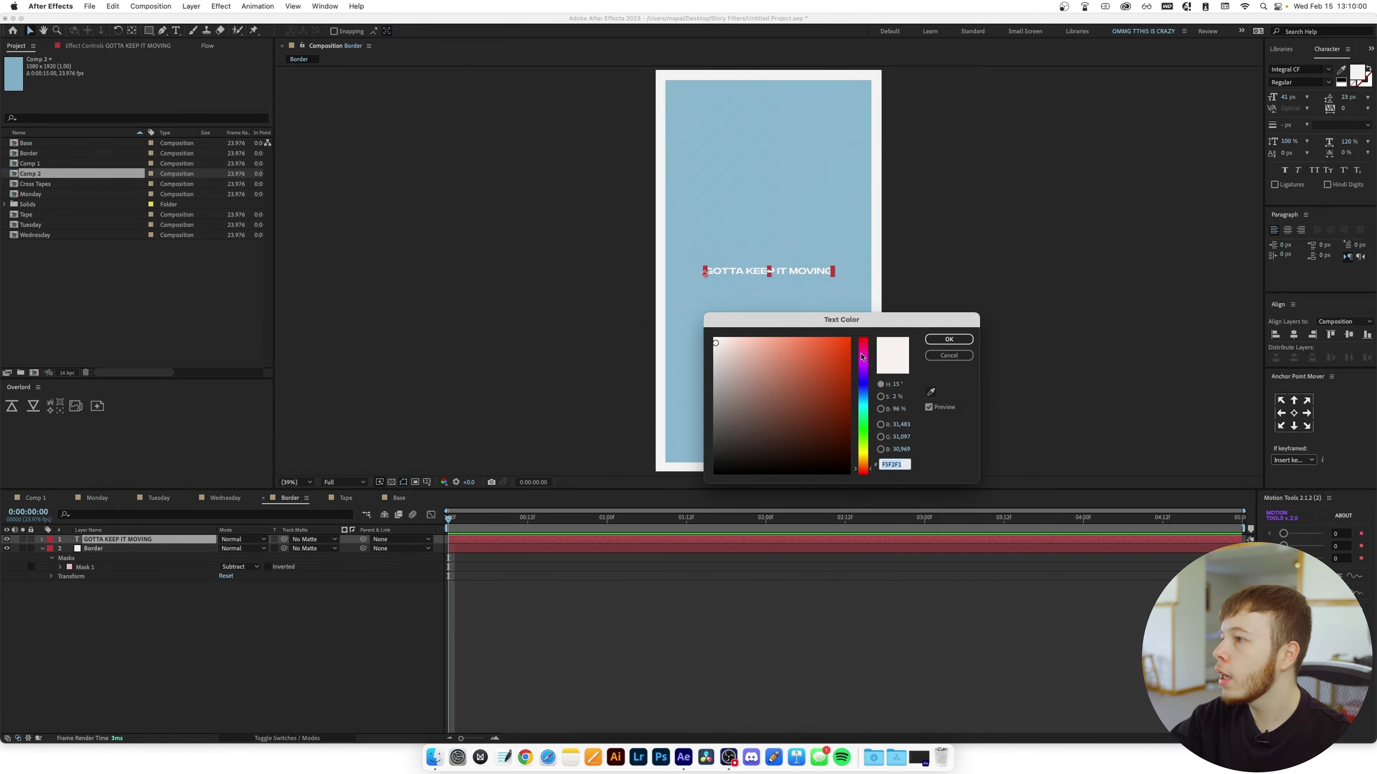
pyautogui.moveTo(862, 450); pyautogui.dragTo(862, 459)
pyautogui.click(822, 384)
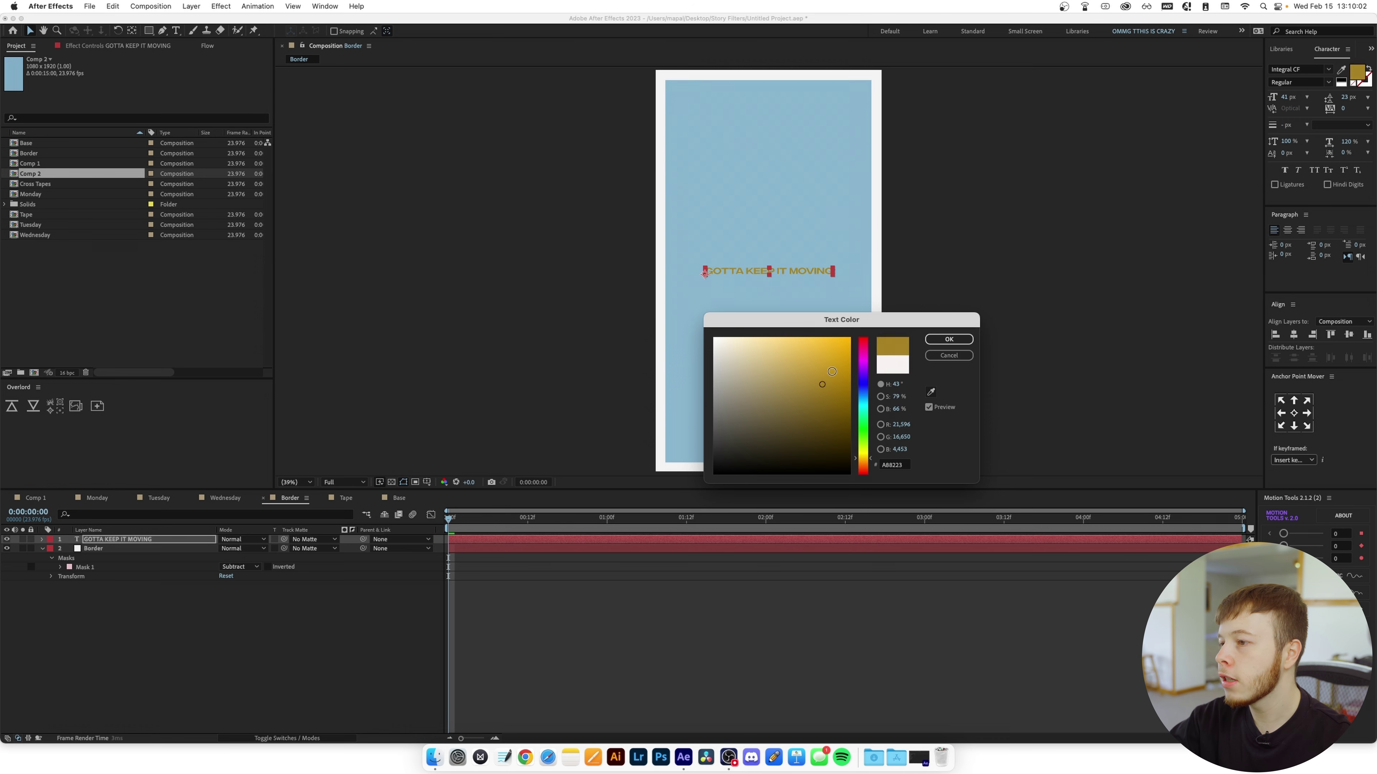
pyautogui.moveTo(832, 371); pyautogui.dragTo(868, 332)
pyautogui.moveTo(865, 461); pyautogui.dragTo(864, 451)
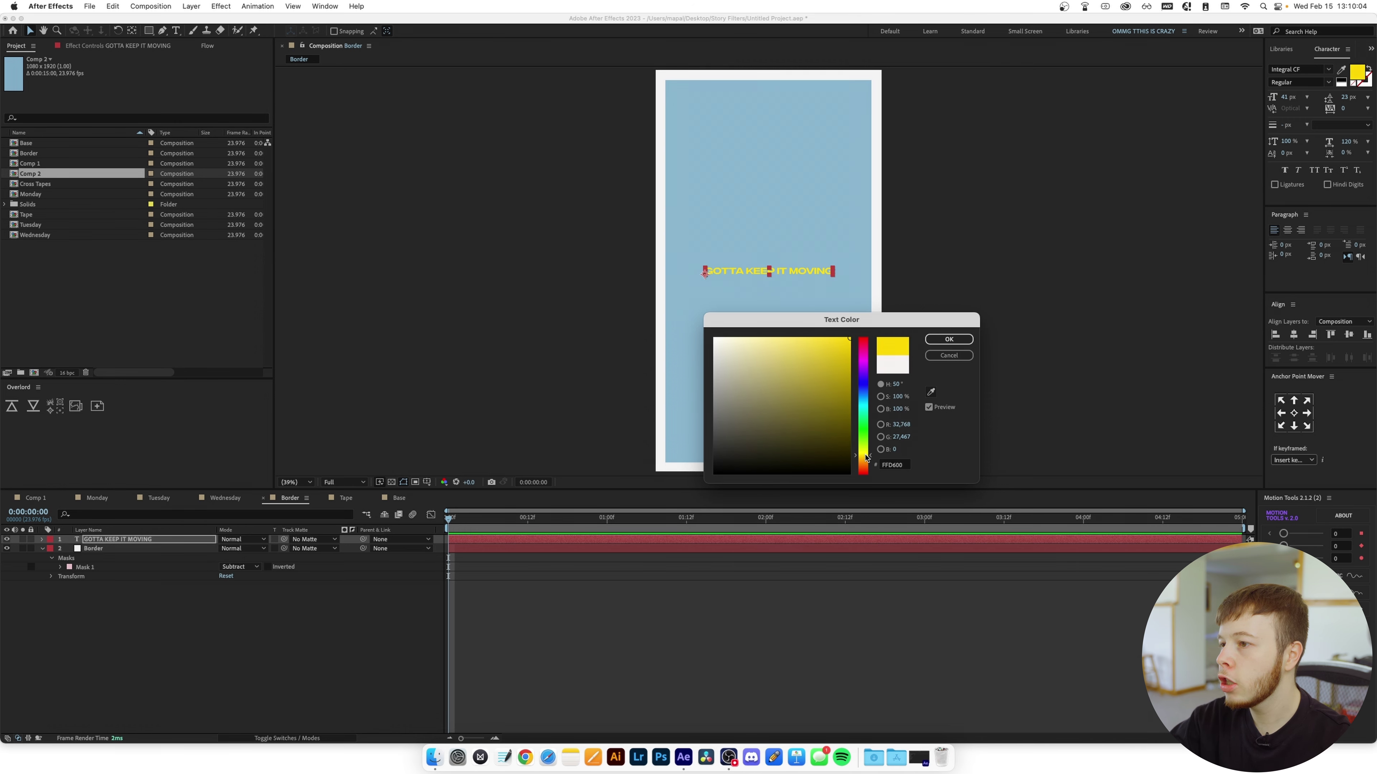
pyautogui.click(949, 339)
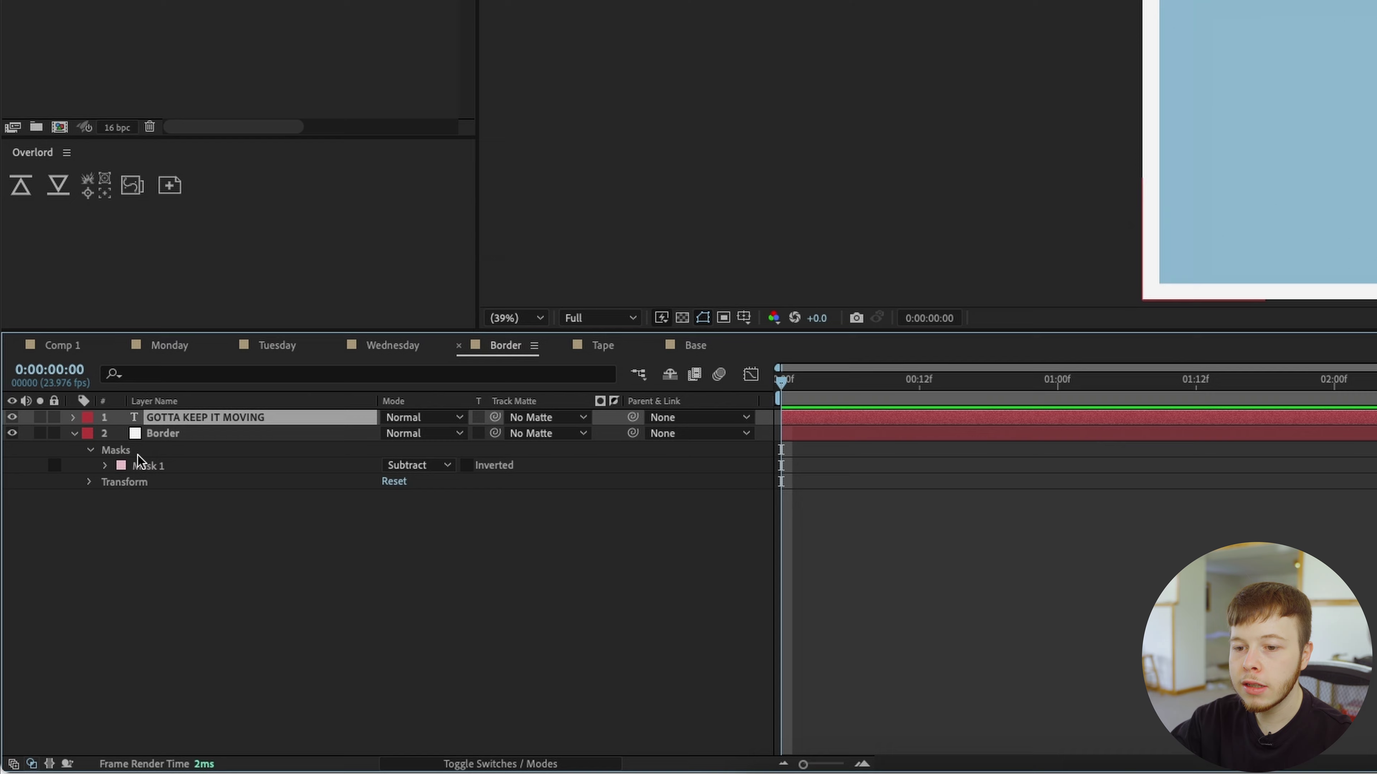
# Copy Border's Mask 1 onto the text layer and line it up with the white frame.
pyautogui.click(174, 433)
pyautogui.click(178, 417)
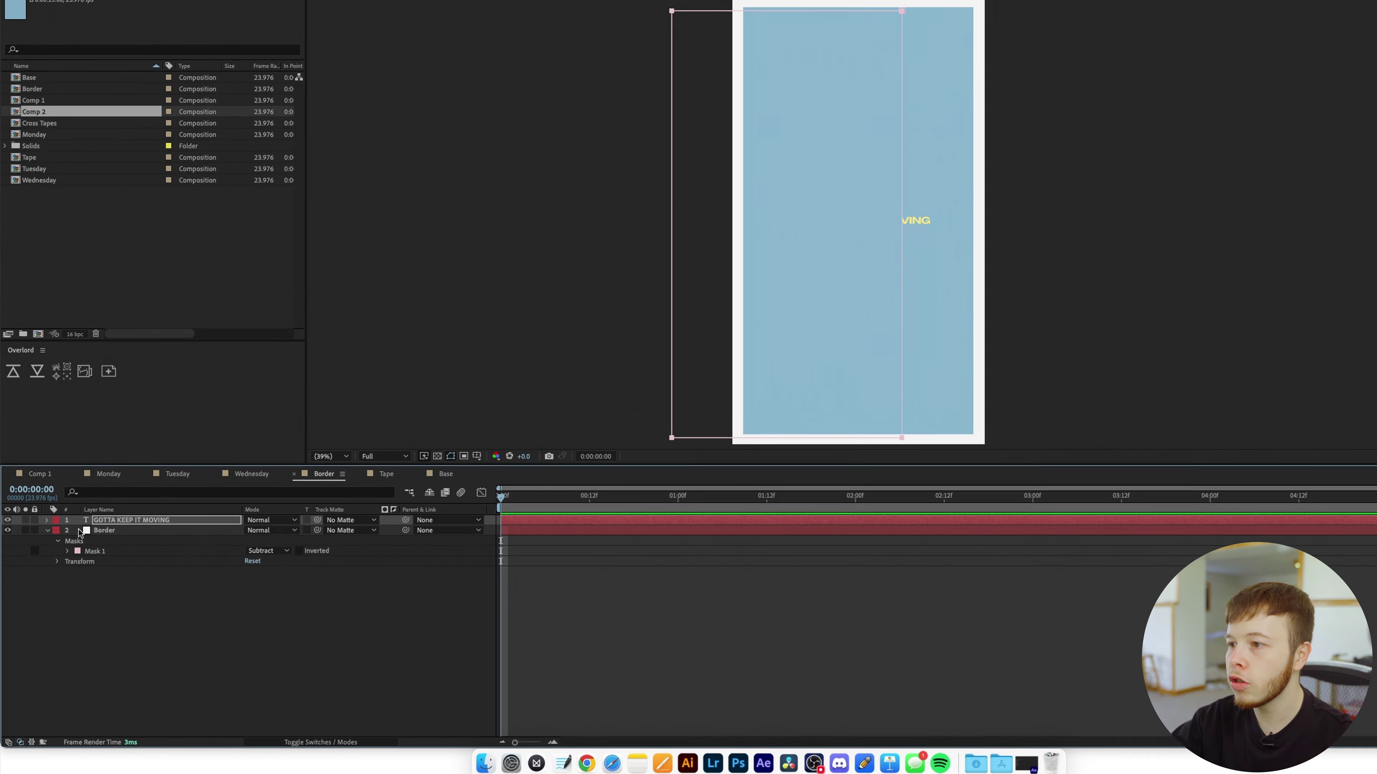
pyautogui.moveTo(708, 442); pyautogui.dragTo(753, 442)
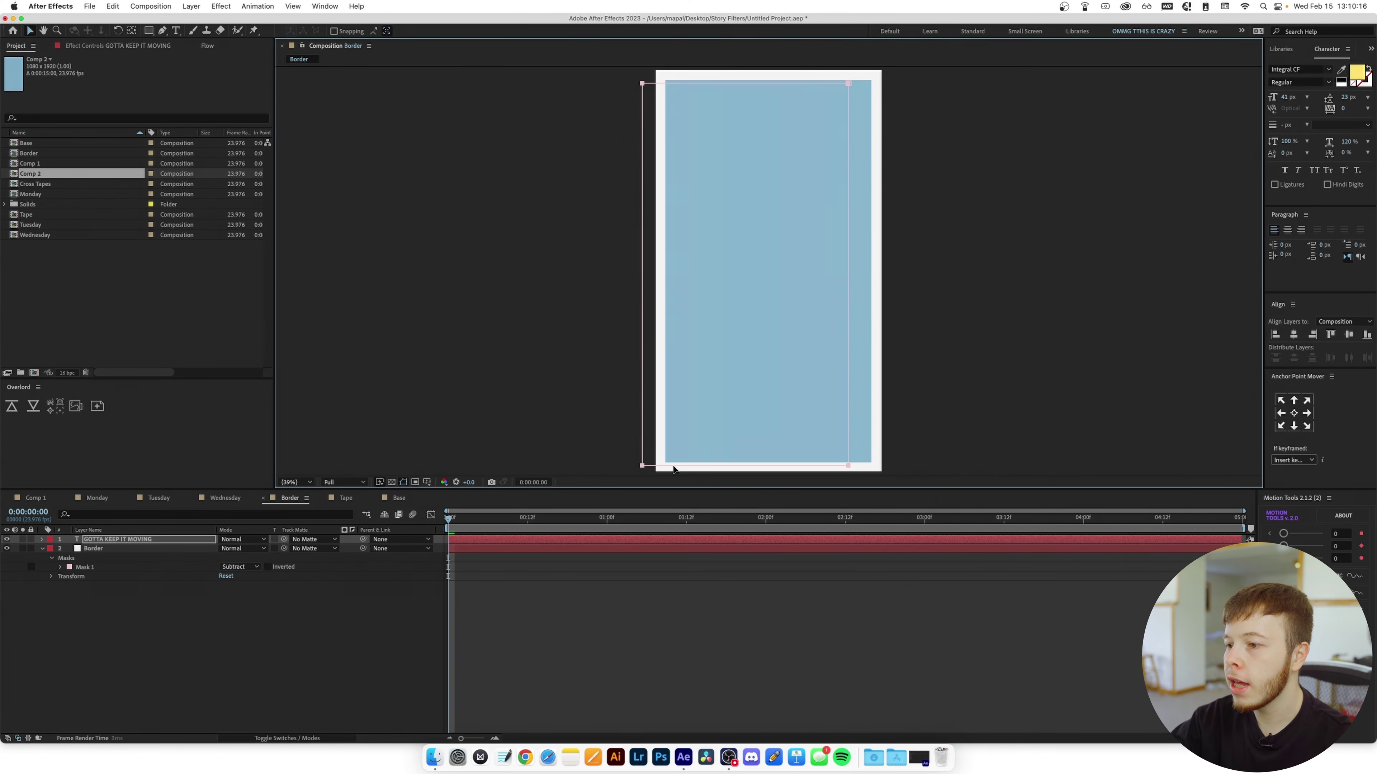
pyautogui.moveTo(674, 469); pyautogui.dragTo(696, 467)
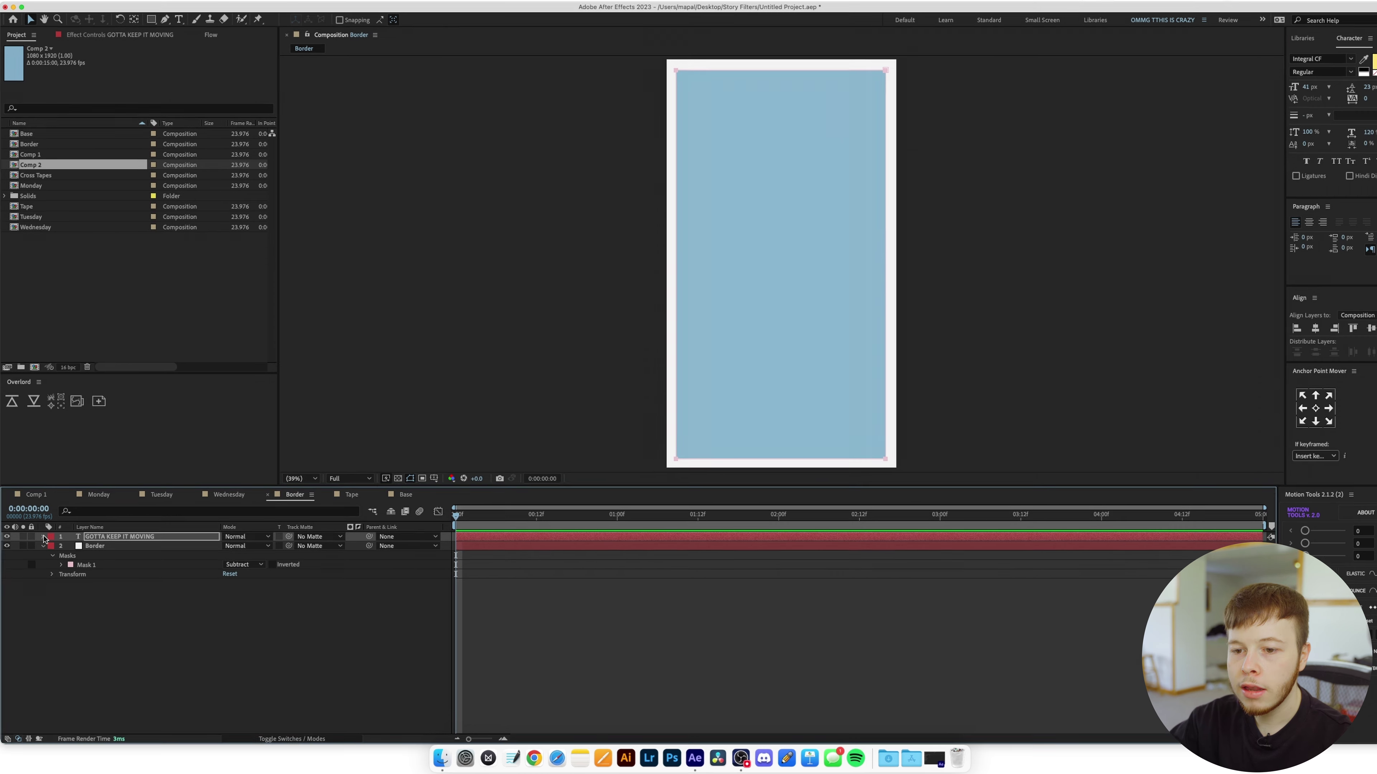
# Set the text's Path Options to Mask 1 with Reverse Path on, and enter text colour 7fadc8.
pyautogui.click(41, 539)
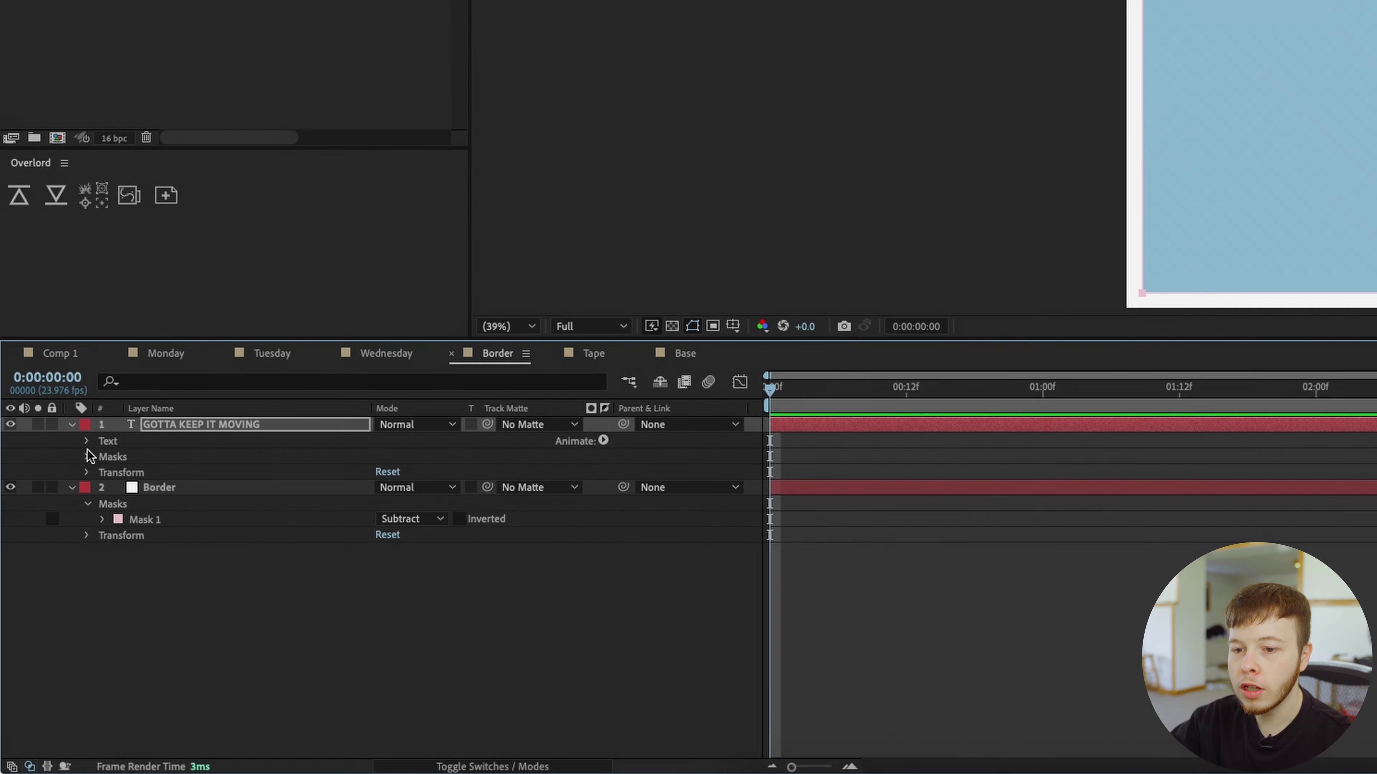
pyautogui.click(81, 456)
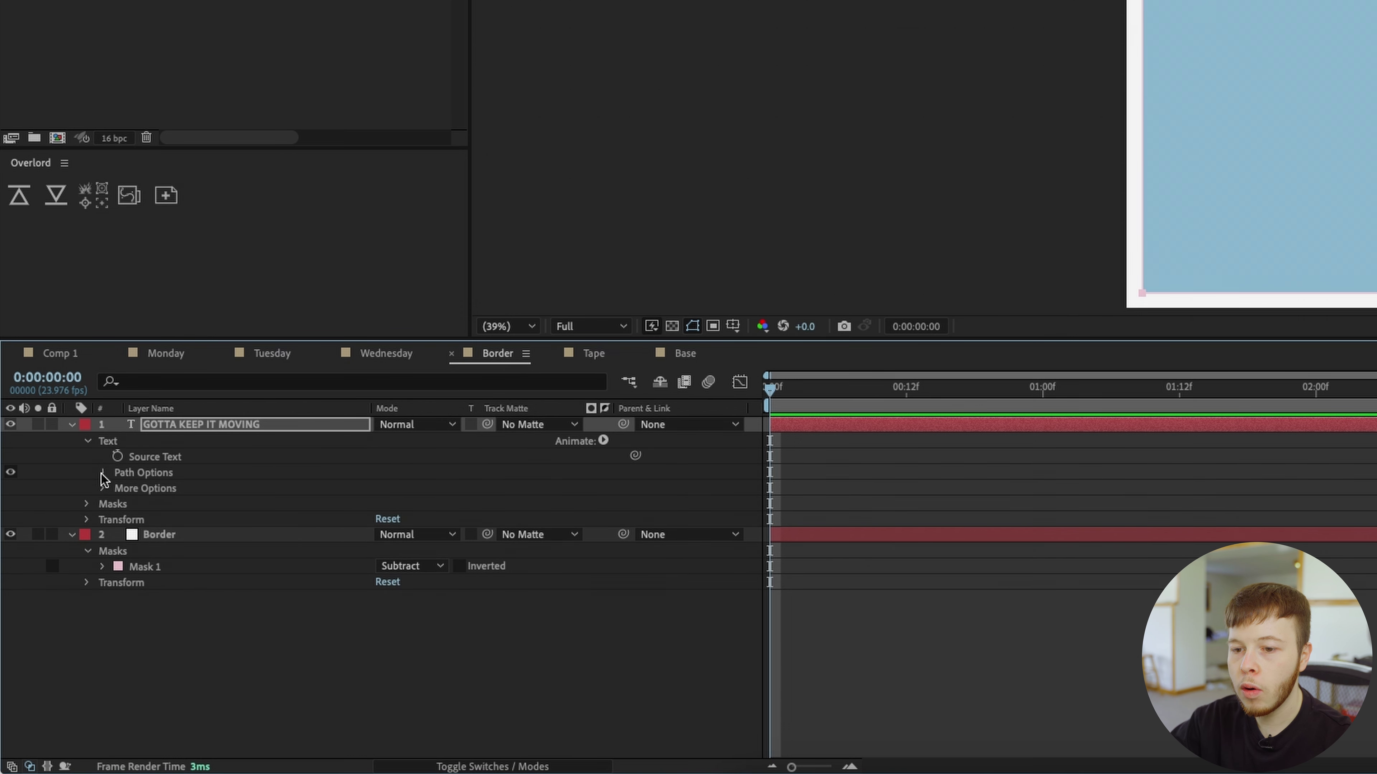
pyautogui.click(102, 472)
pyautogui.click(413, 487)
pyautogui.click(427, 537)
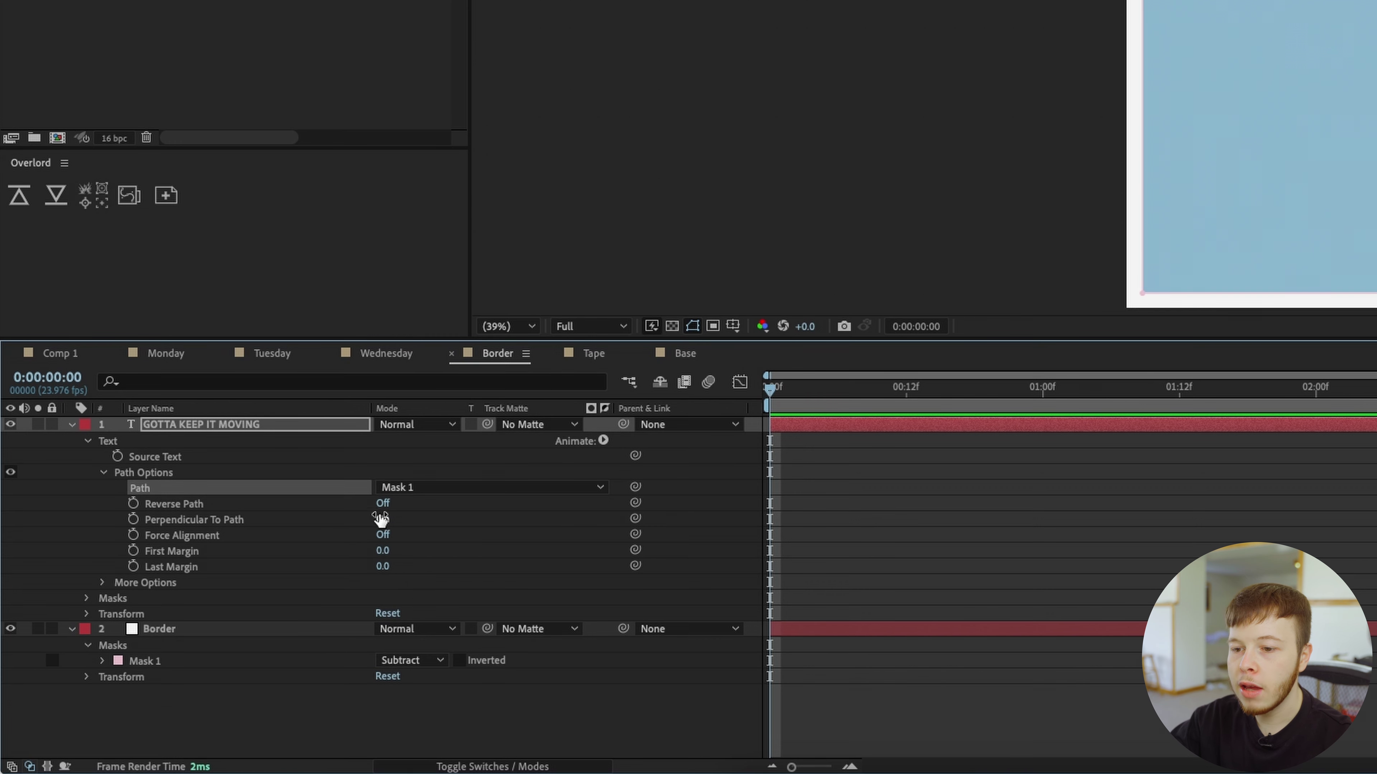
pyautogui.click(383, 504)
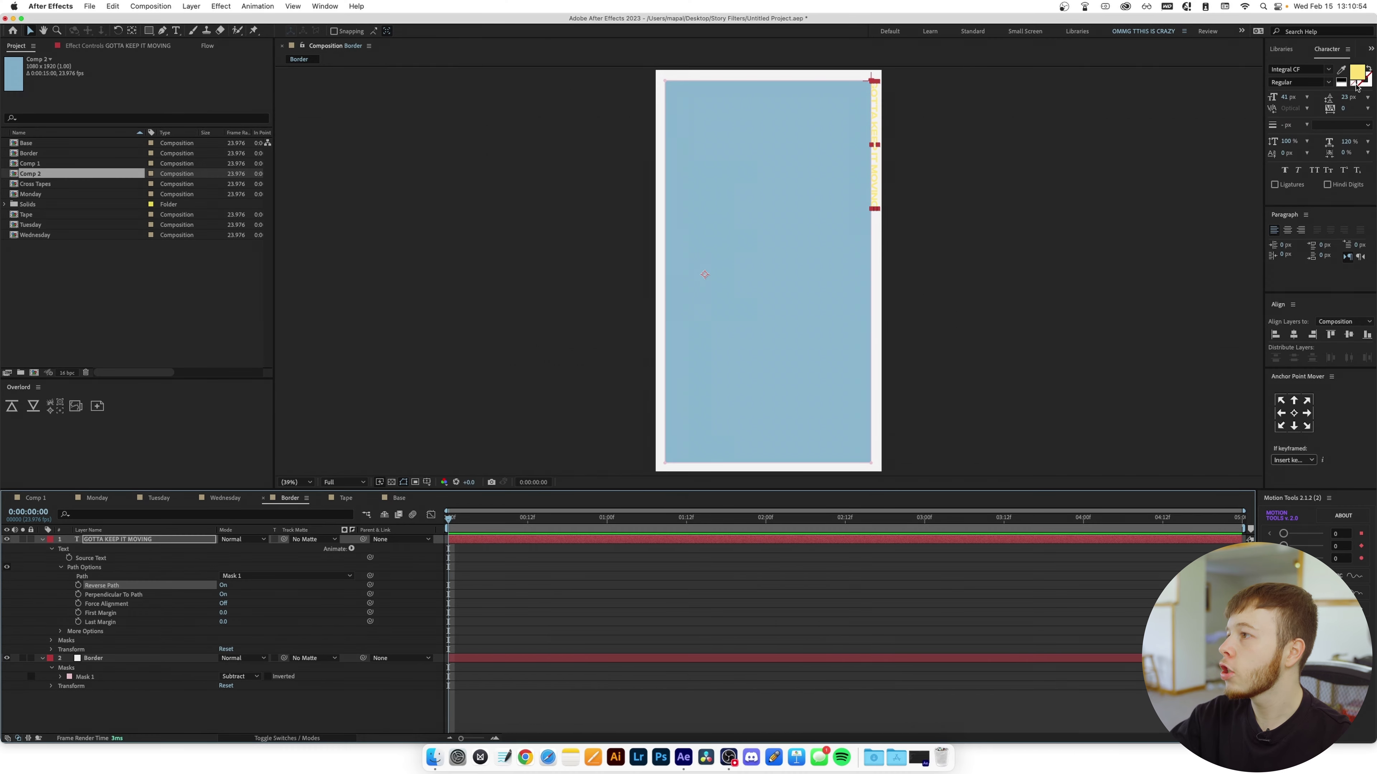
pyautogui.click(1358, 76)
pyautogui.write('7f')
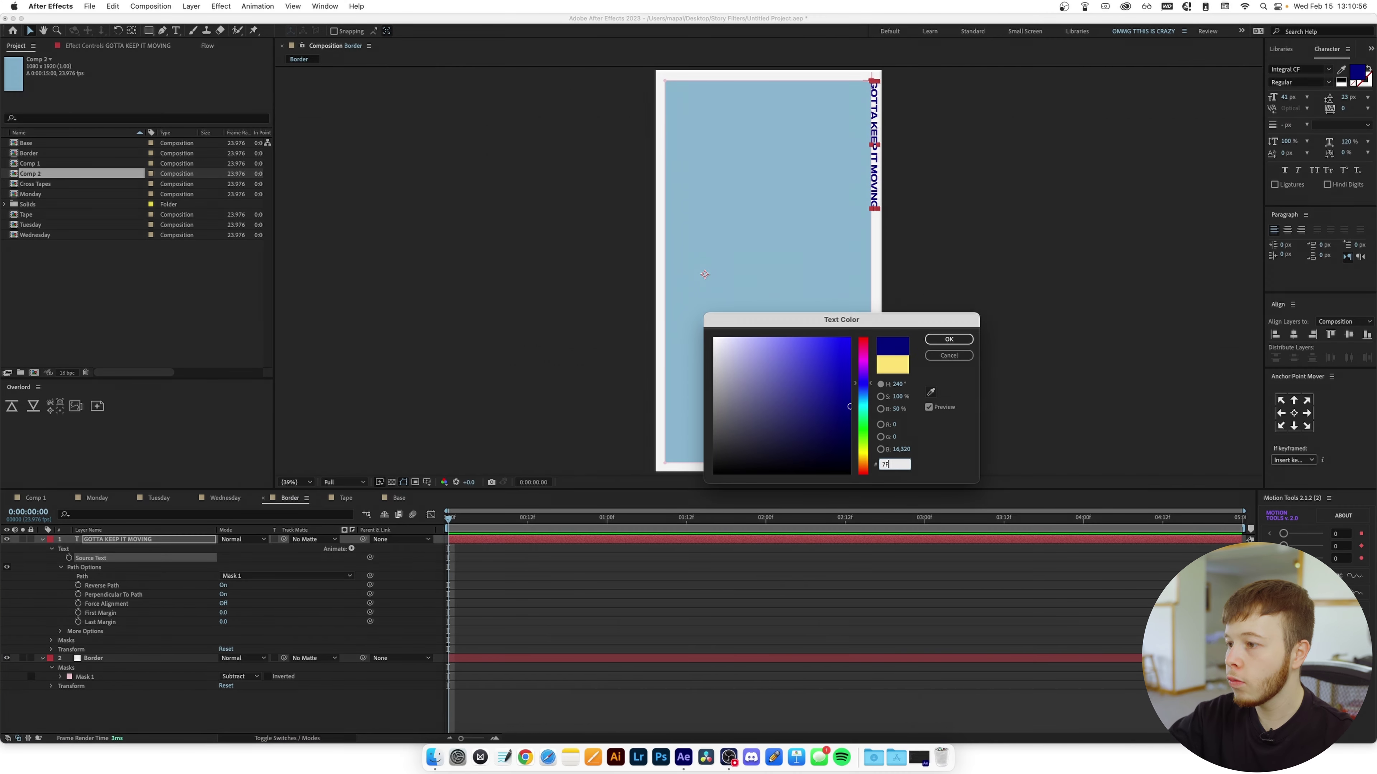
pyautogui.write('adc8')
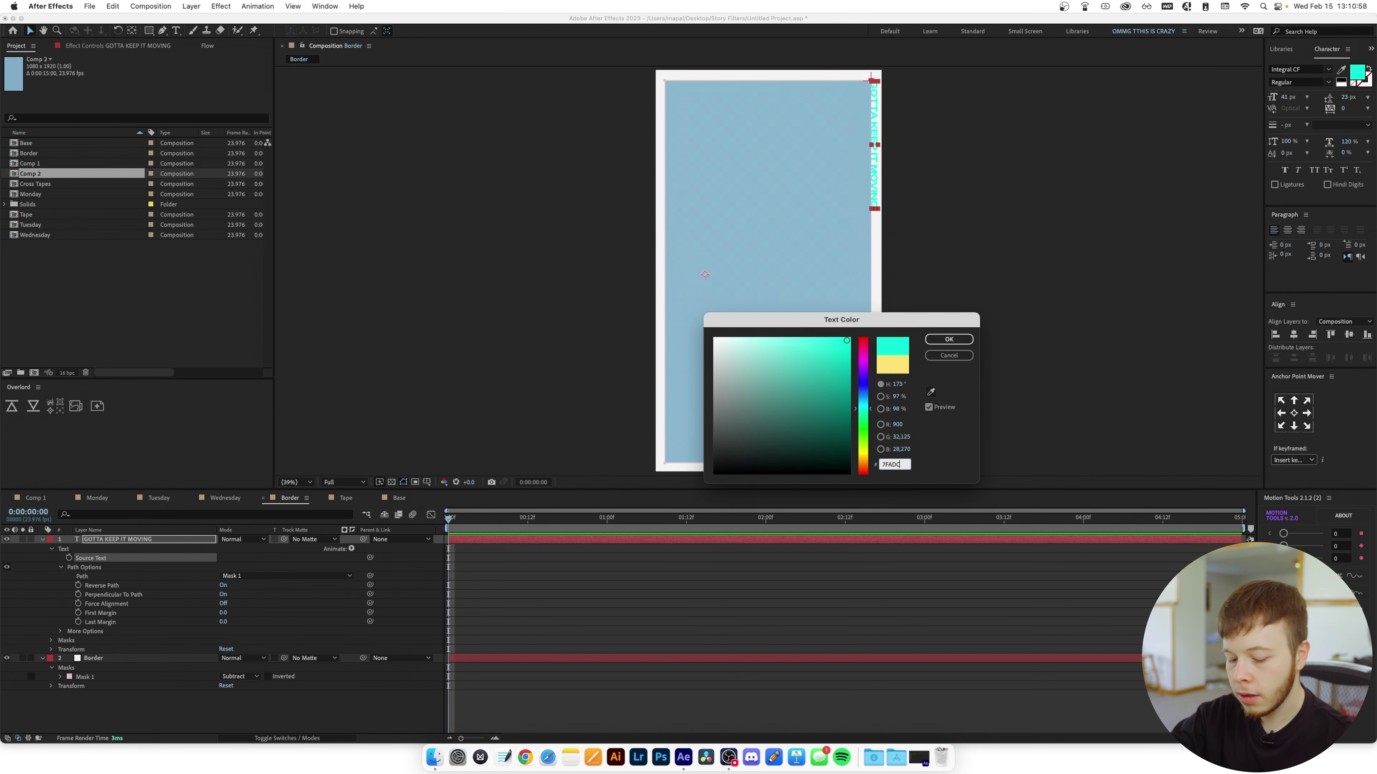
# Apply the pale blue 7fadc8 text colour and inspect the path text at 100% zoom.
pyautogui.press('Return')
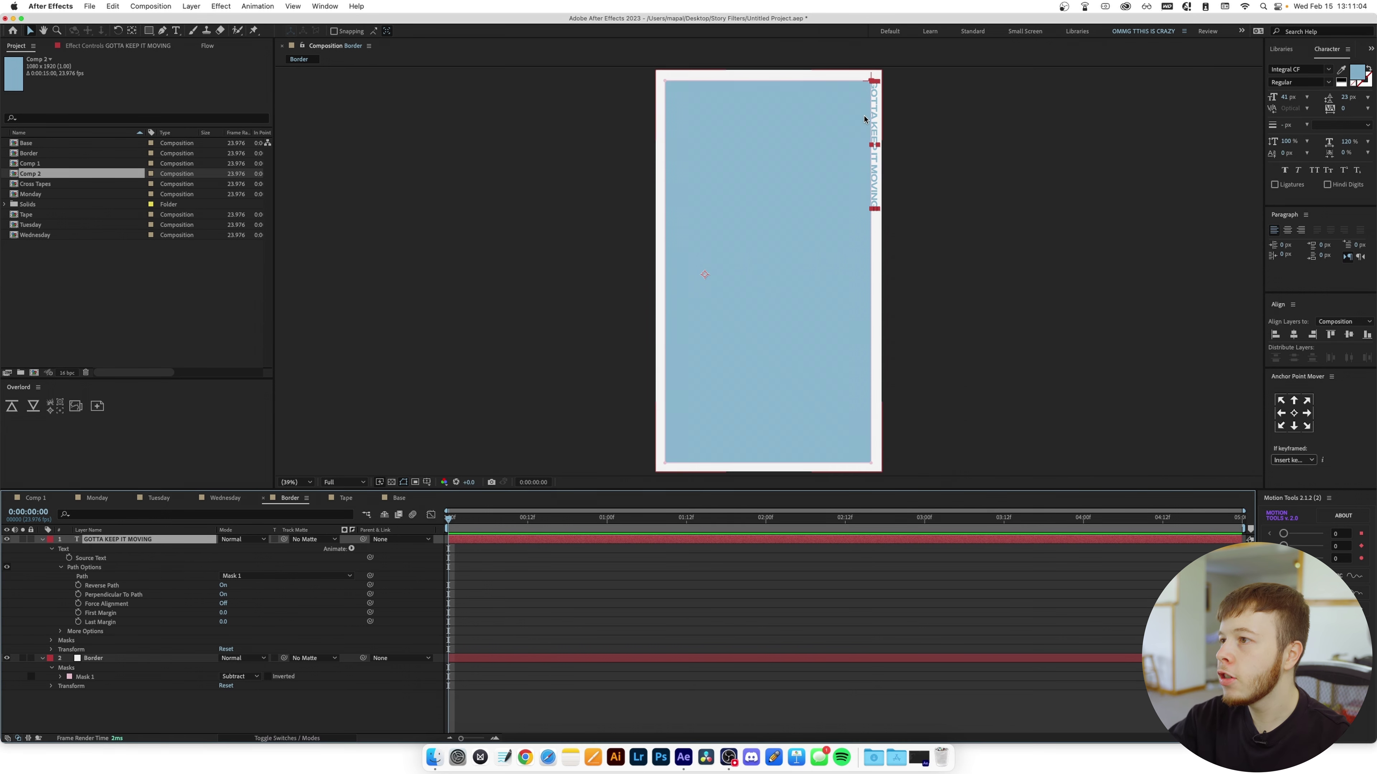
pyautogui.press('/')
pyautogui.moveTo(996, 127); pyautogui.dragTo(767, 415)
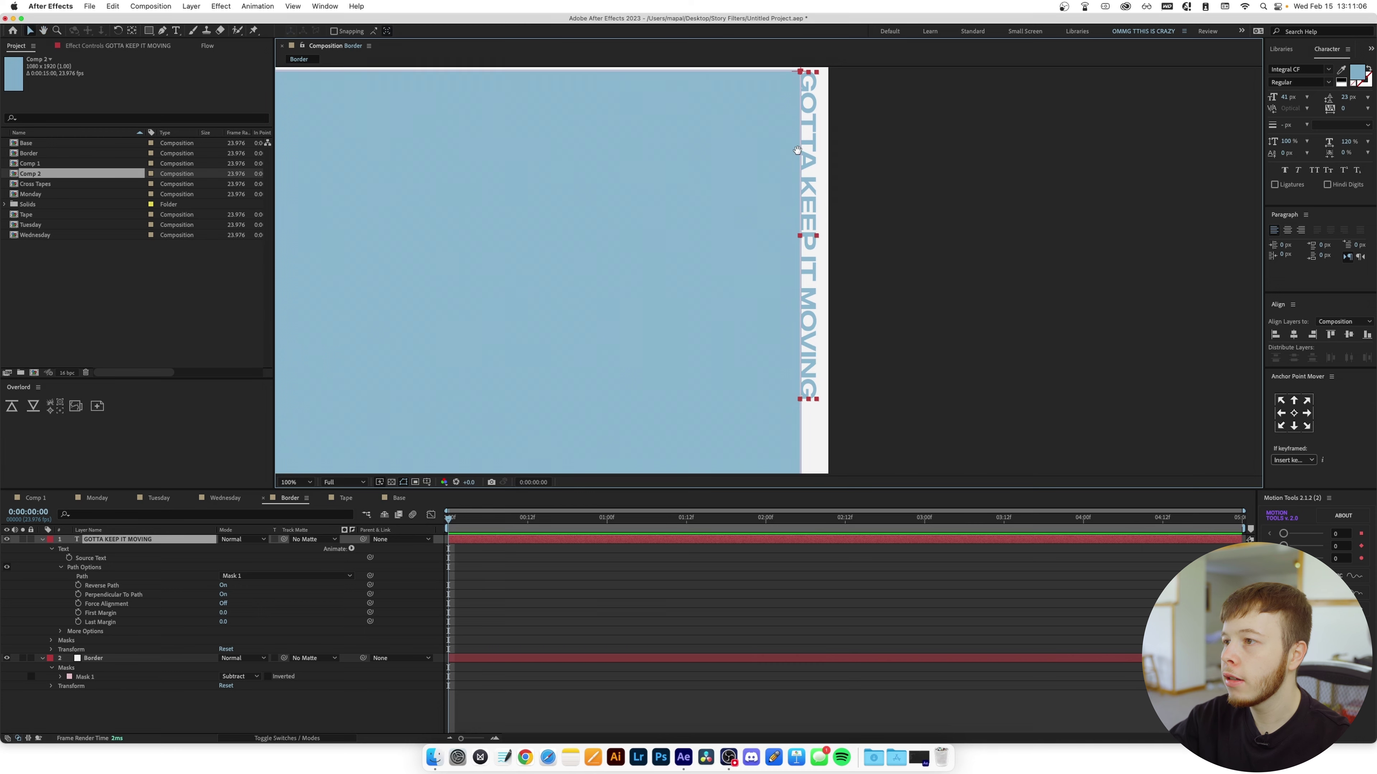
pyautogui.moveTo(773, 79); pyautogui.dragTo(771, 179)
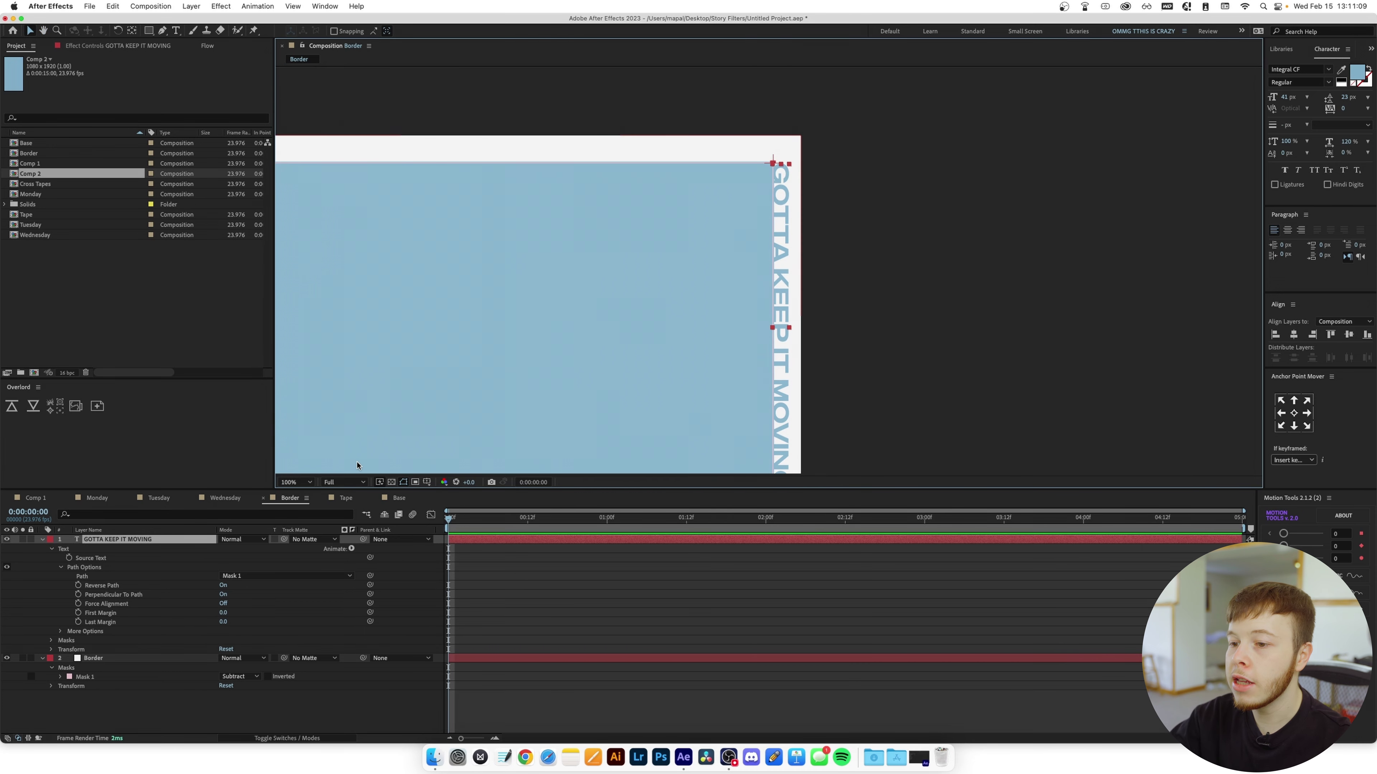
pyautogui.hotkey('shift', '/')
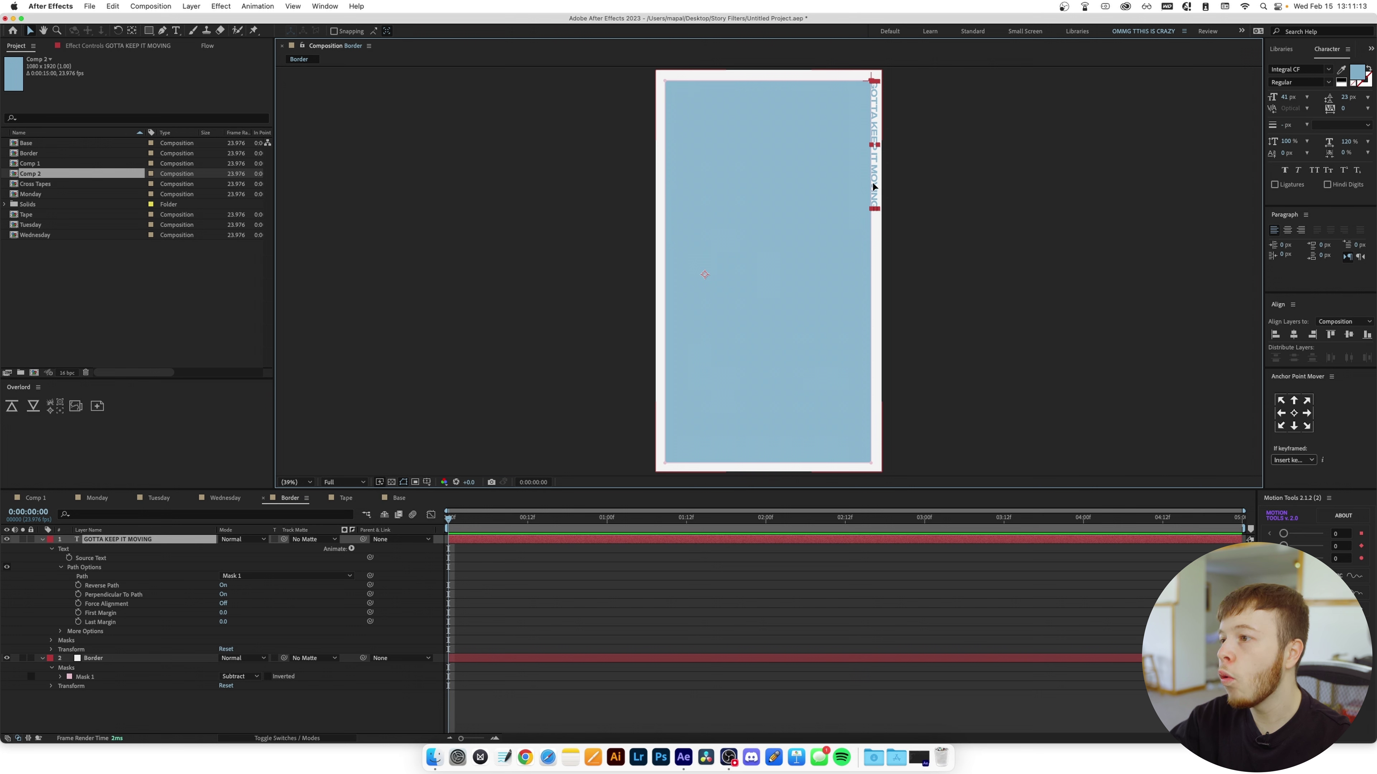
# Drag the text path's top corner vertices onto the border's inner edge.
pyautogui.click(195, 487)
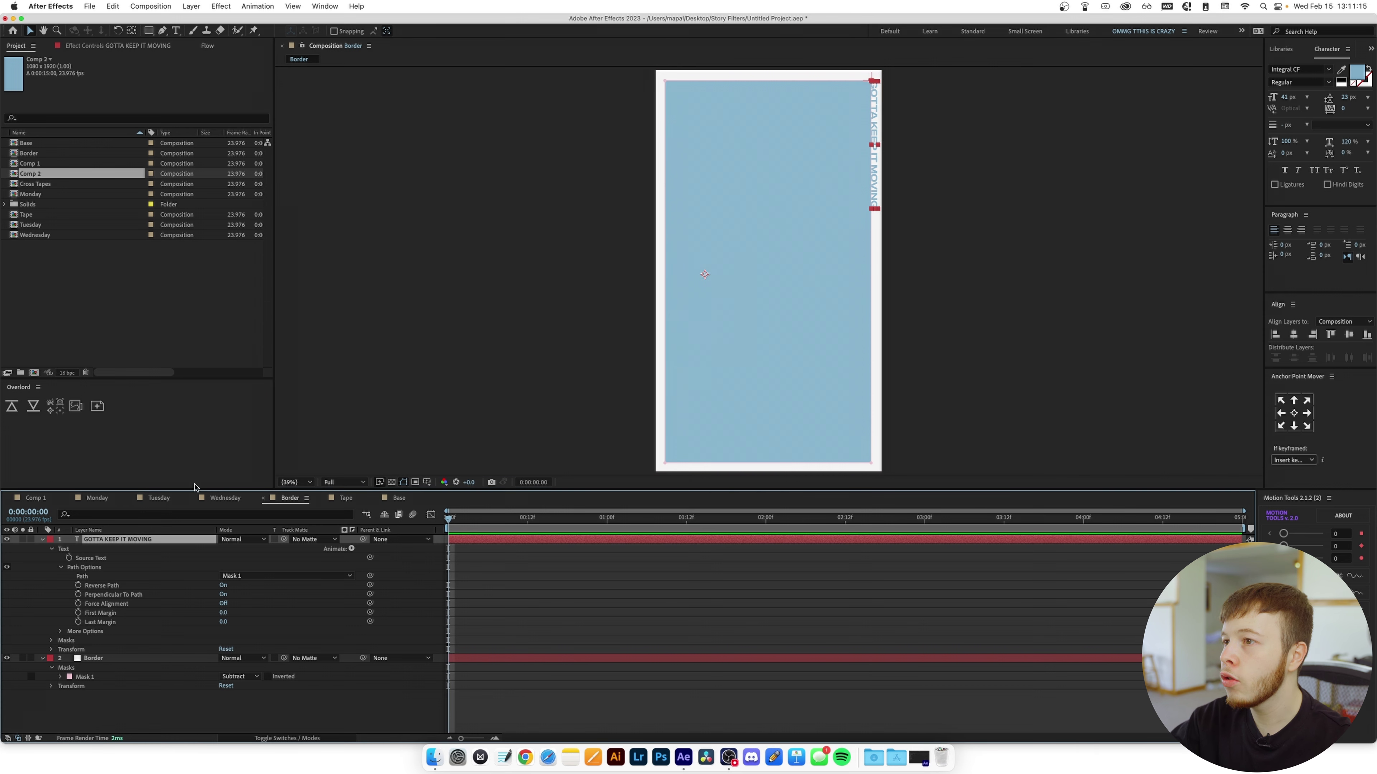
pyautogui.click(664, 80)
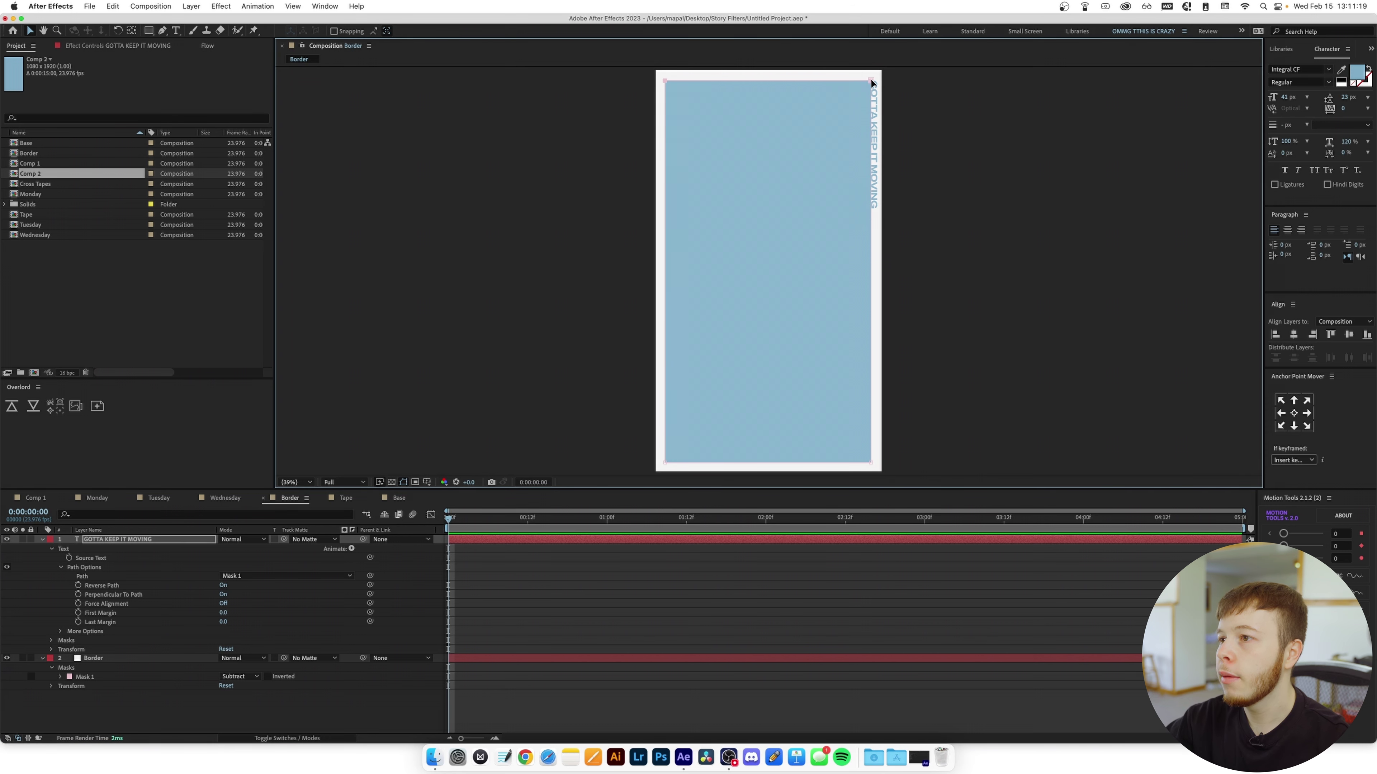
pyautogui.moveTo(870, 82); pyautogui.dragTo(873, 82)
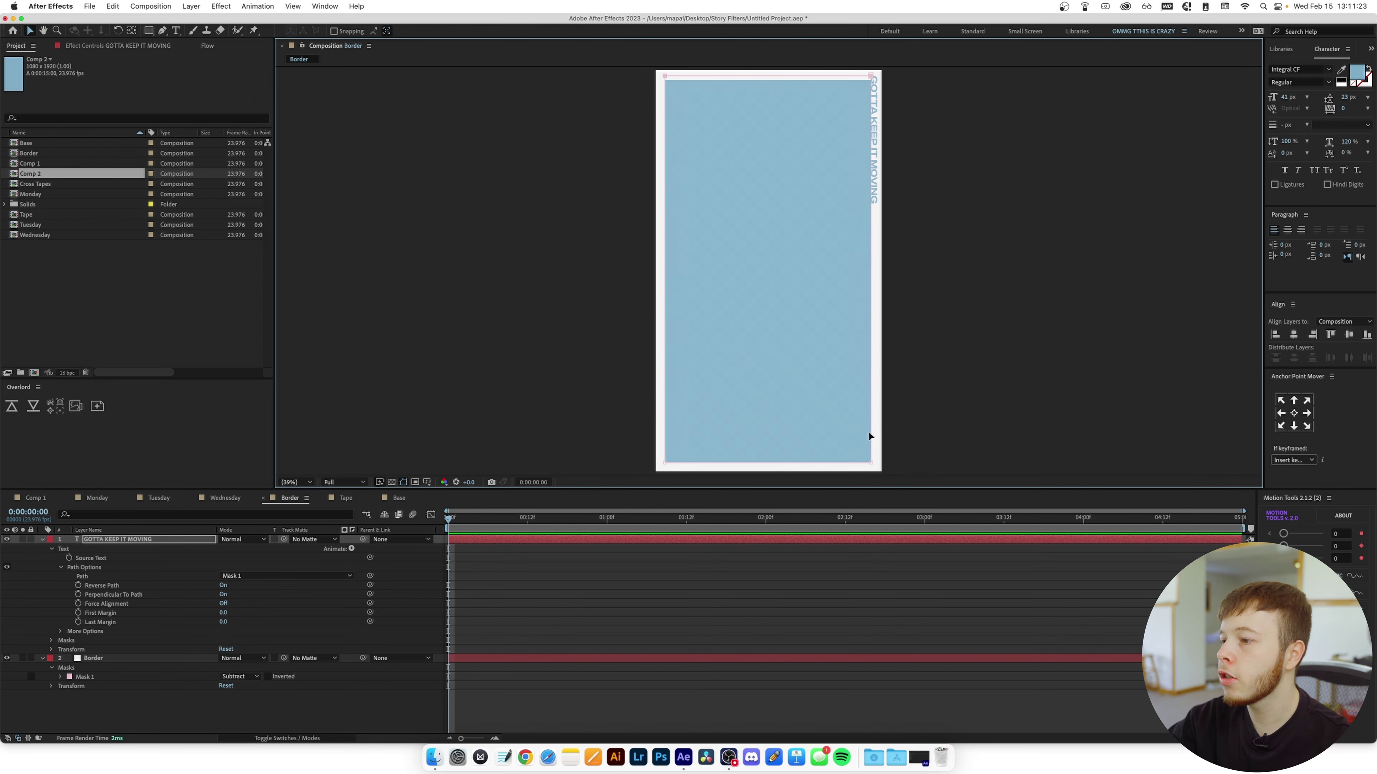
pyautogui.scroll(3, 873, 83)
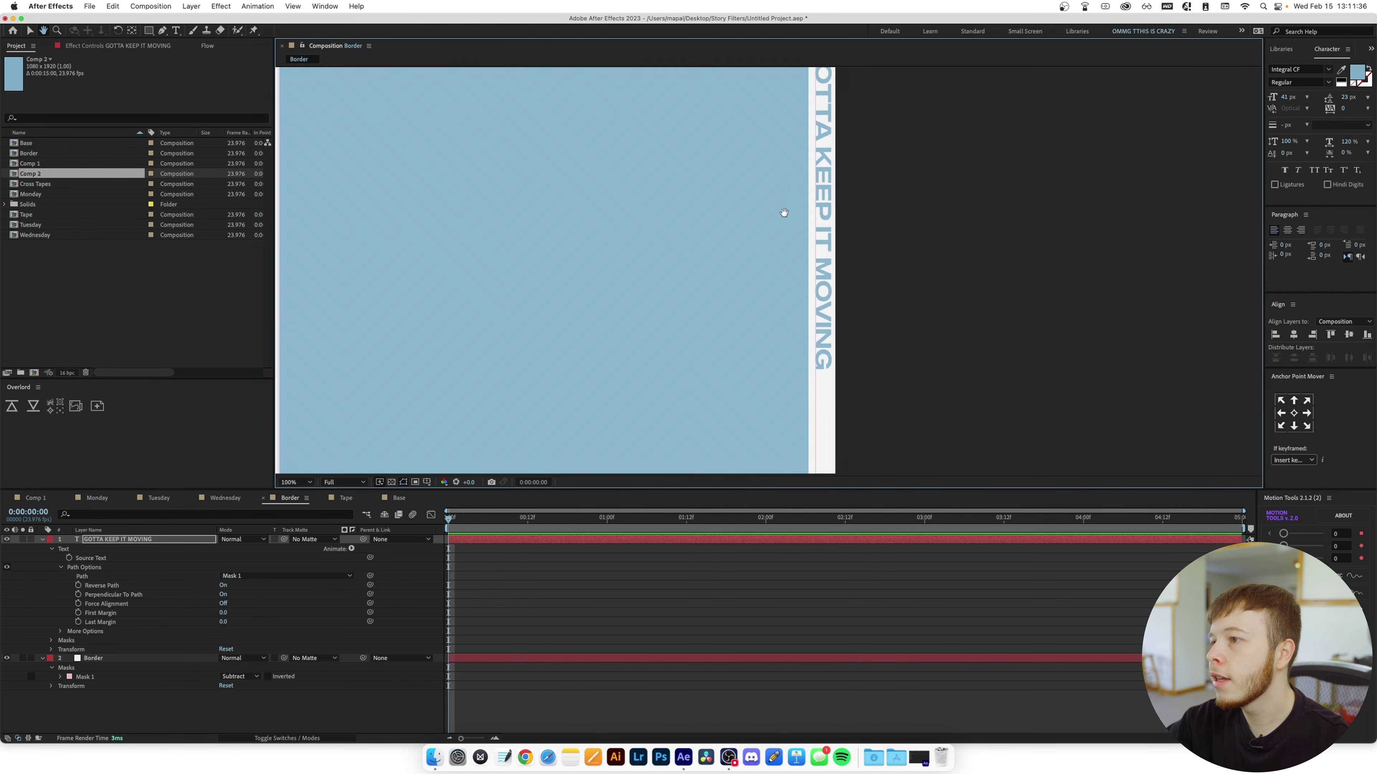
pyautogui.moveTo(774, 167); pyautogui.dragTo(773, 167)
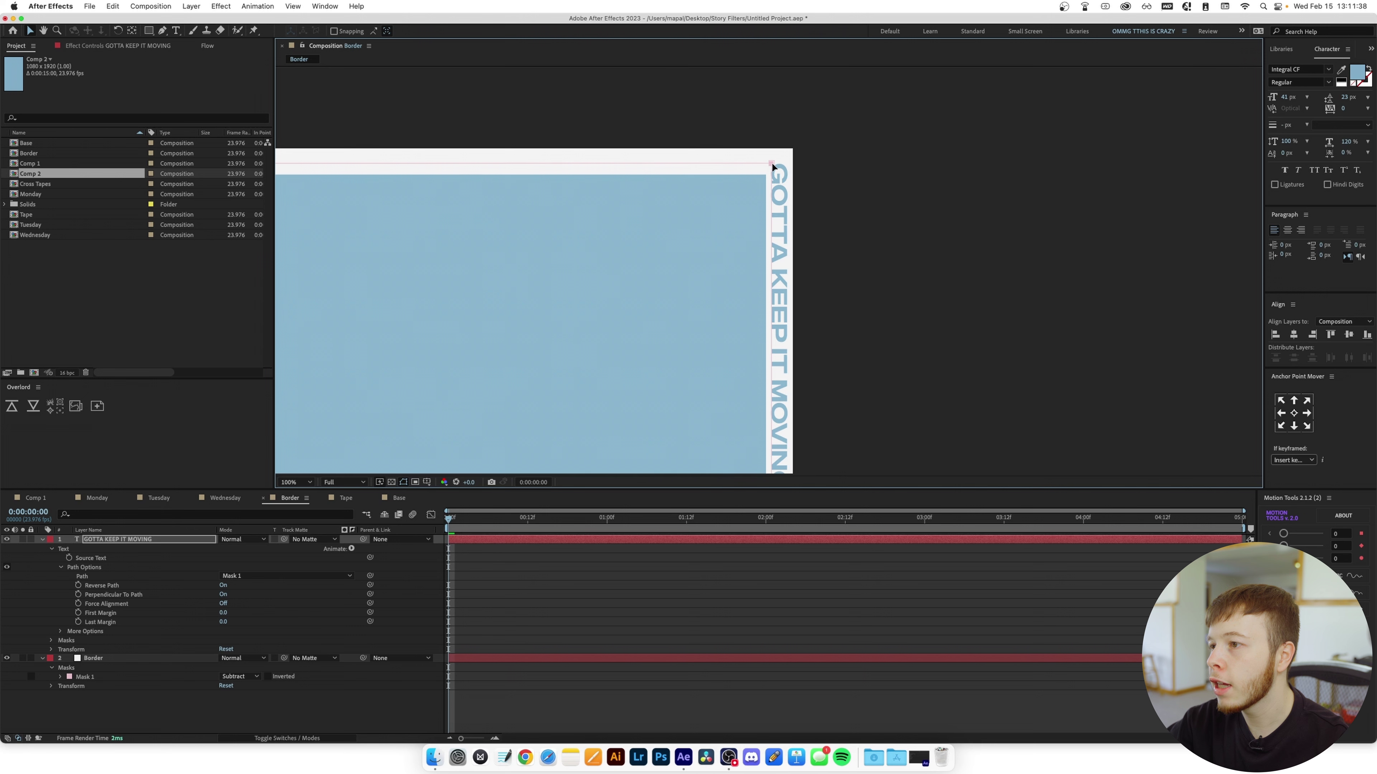
pyautogui.hscroll(-5, 773, 167)
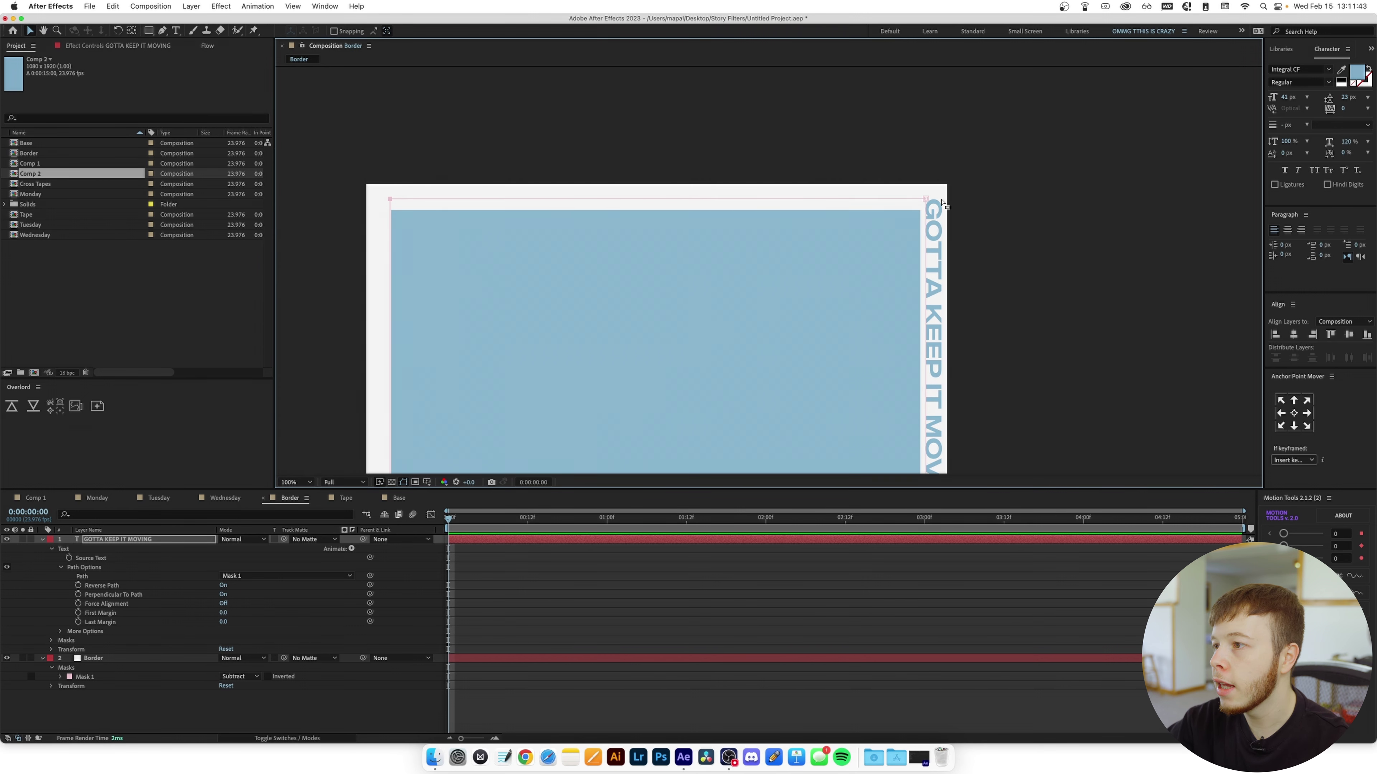
pyautogui.moveTo(925, 202); pyautogui.dragTo(925, 205)
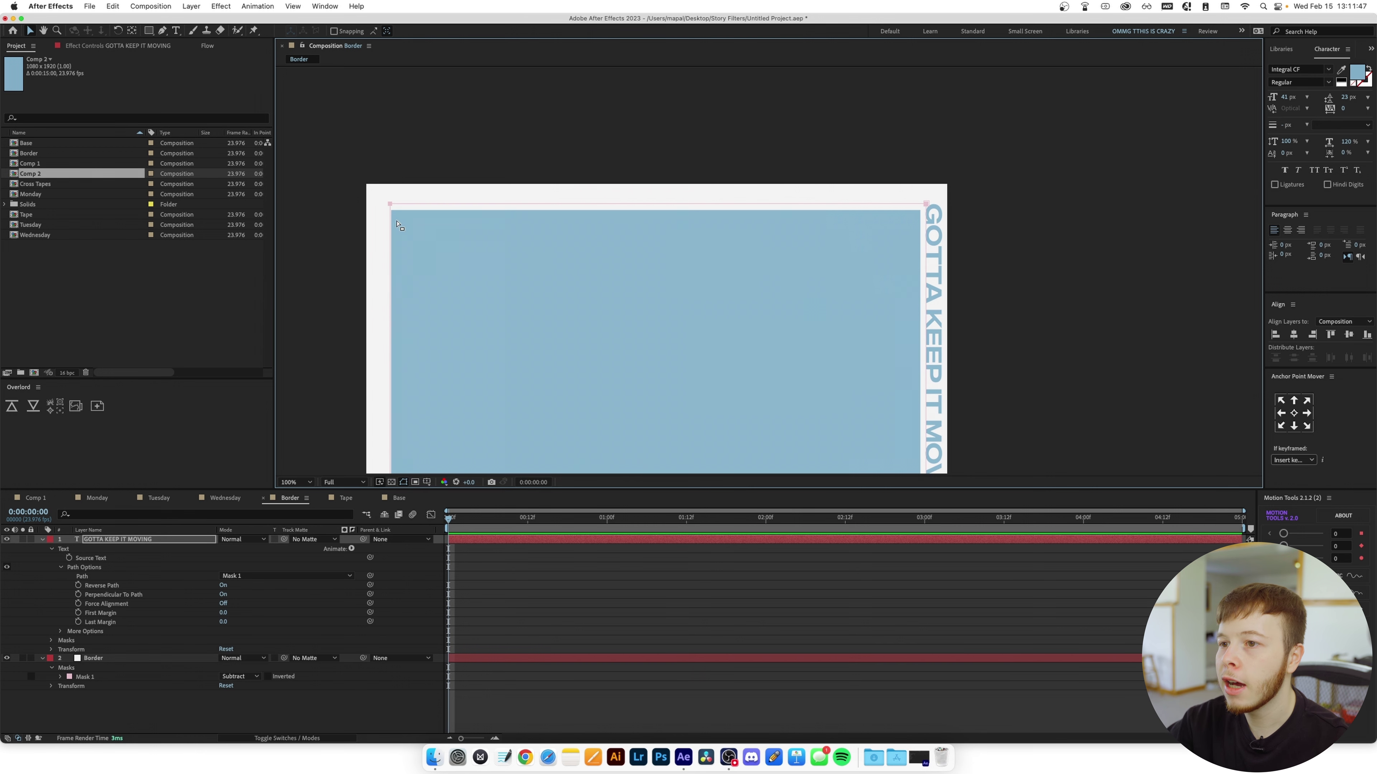
pyautogui.scroll(-10, 603, 308)
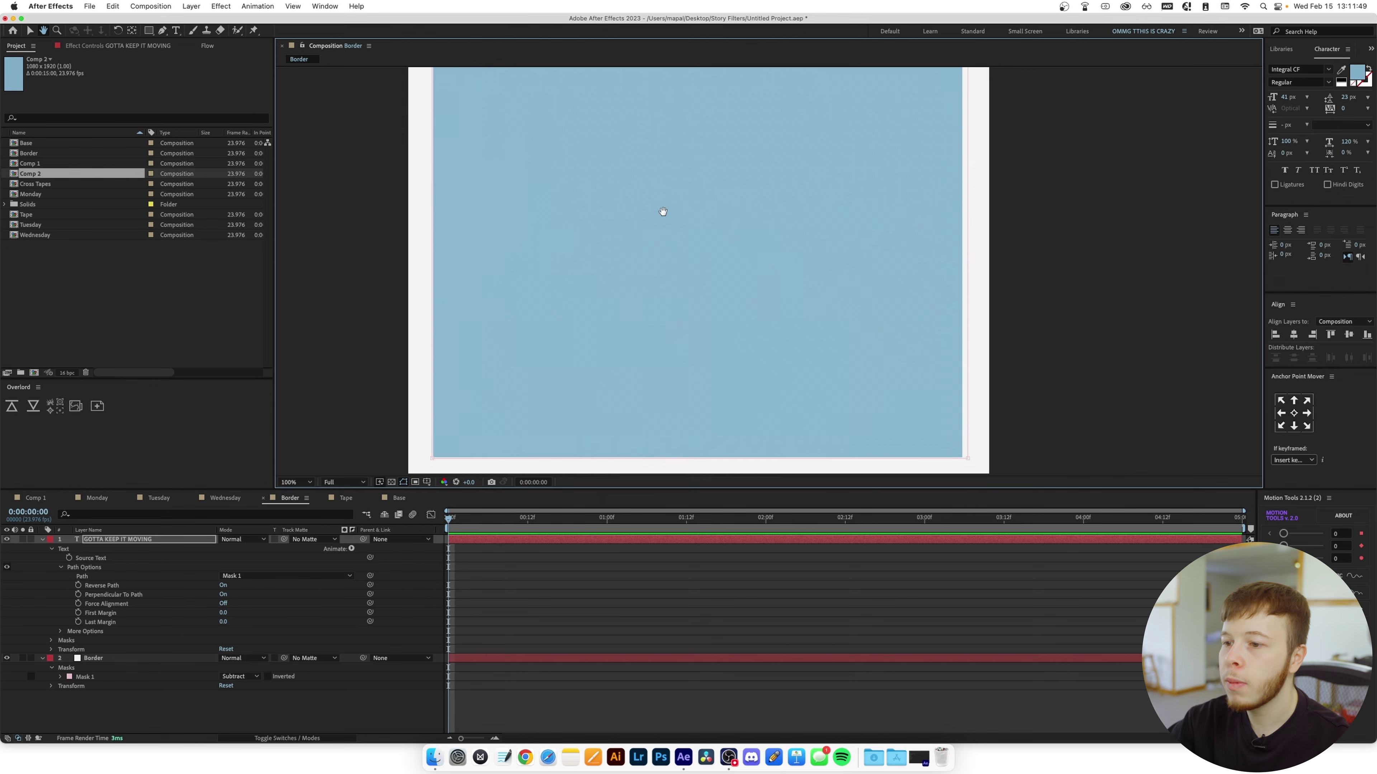
pyautogui.scroll(-4, 663, 211)
# Set the magnification to Fit and select the GOTTA KEEP IT MOVING text layer.
pyautogui.press('v')
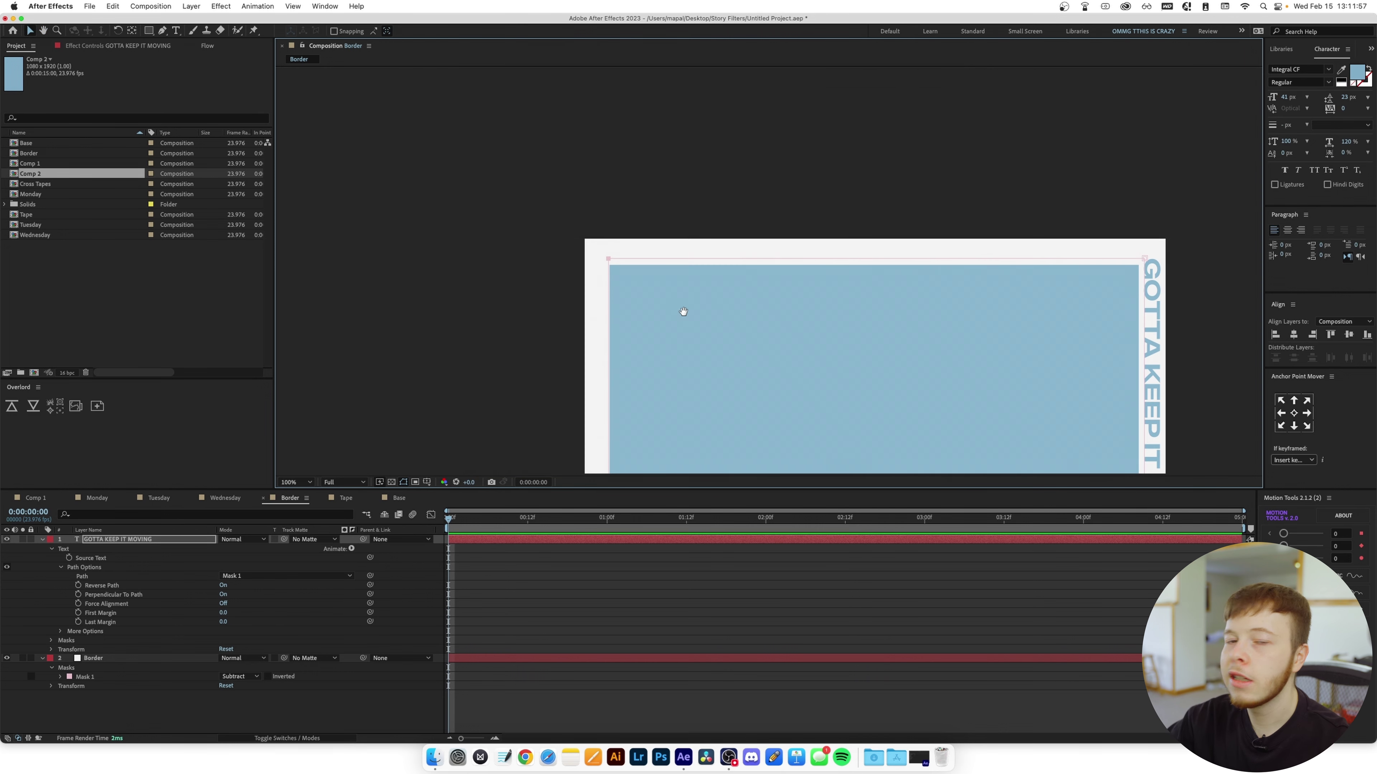
pyautogui.scroll(-15, 683, 311)
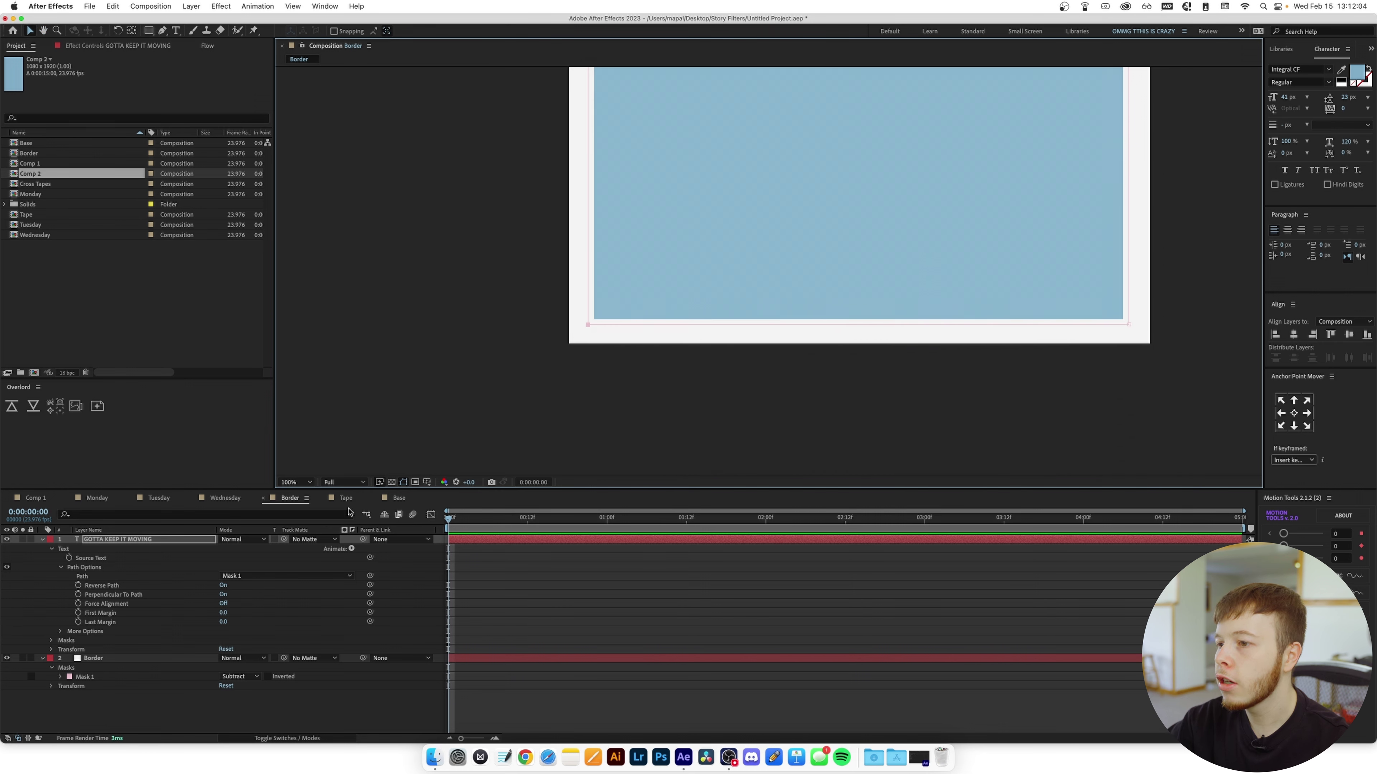
pyautogui.click(296, 482)
pyautogui.click(301, 494)
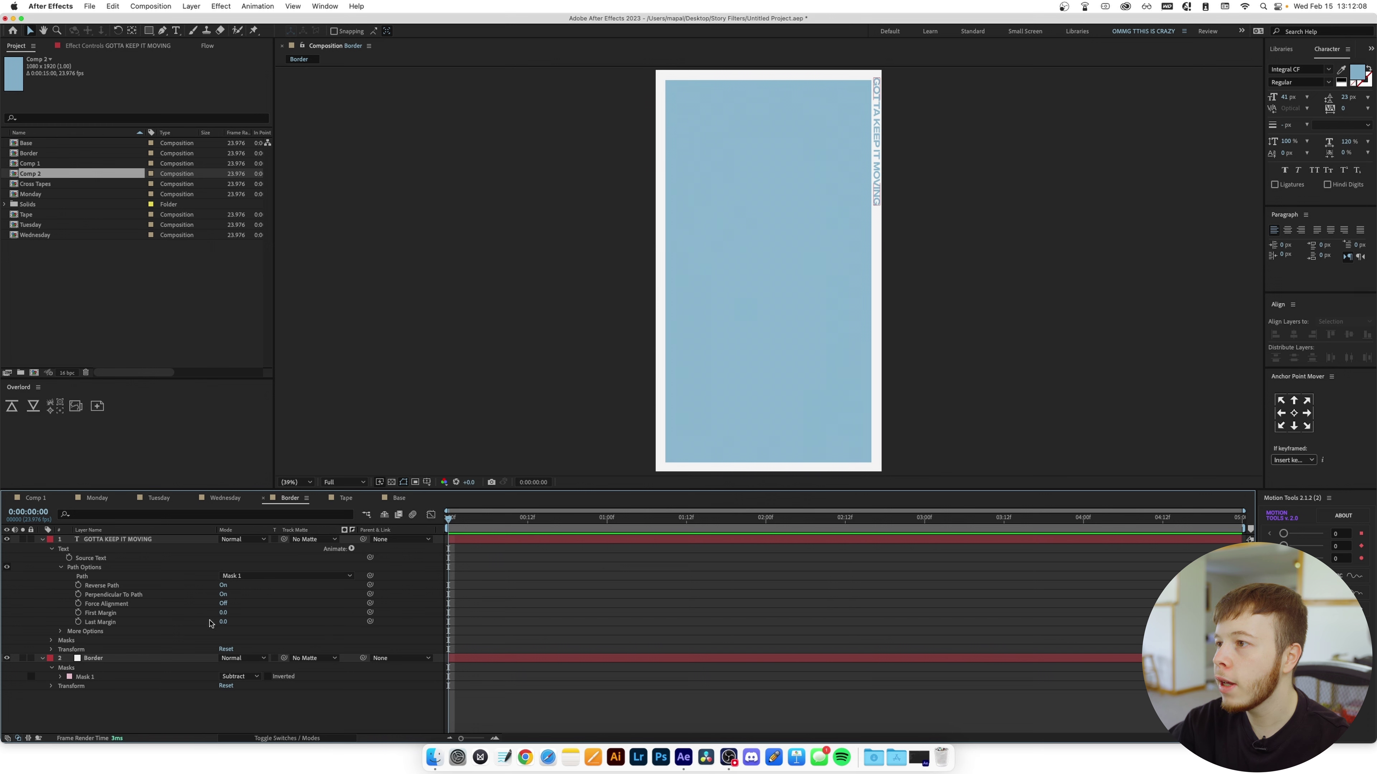
pyautogui.click(108, 540)
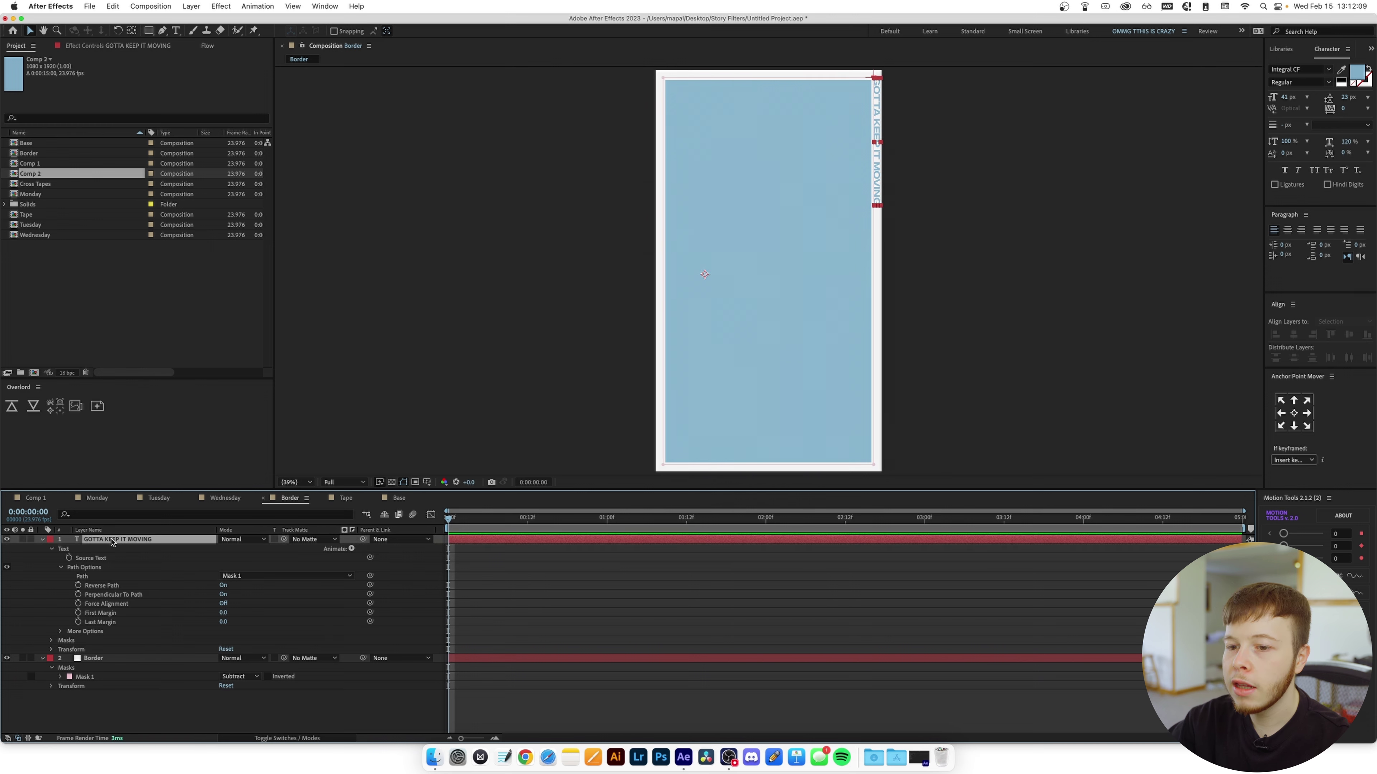
# Paste the slogan repeatedly so it fills the whole border path.
pyautogui.doubleClick(76, 539)
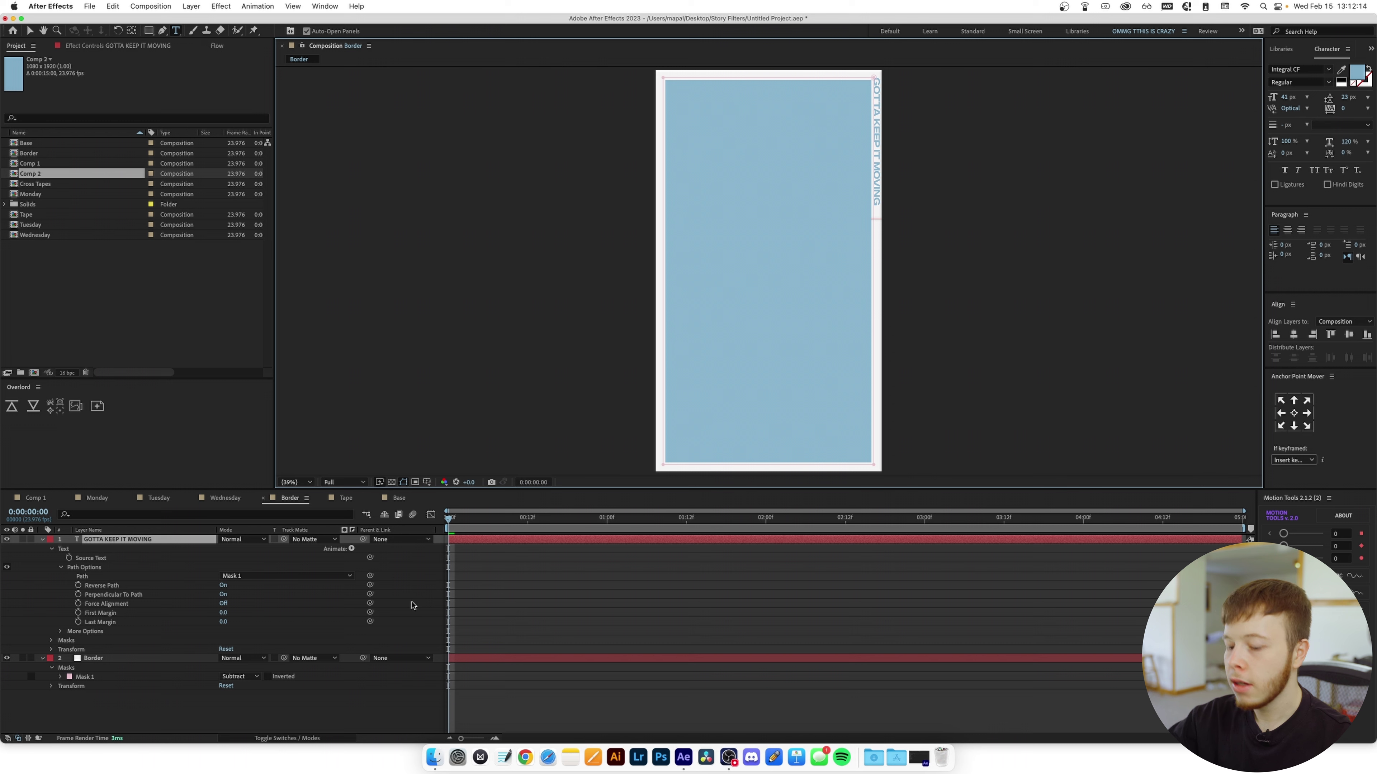
pyautogui.press('super+a')
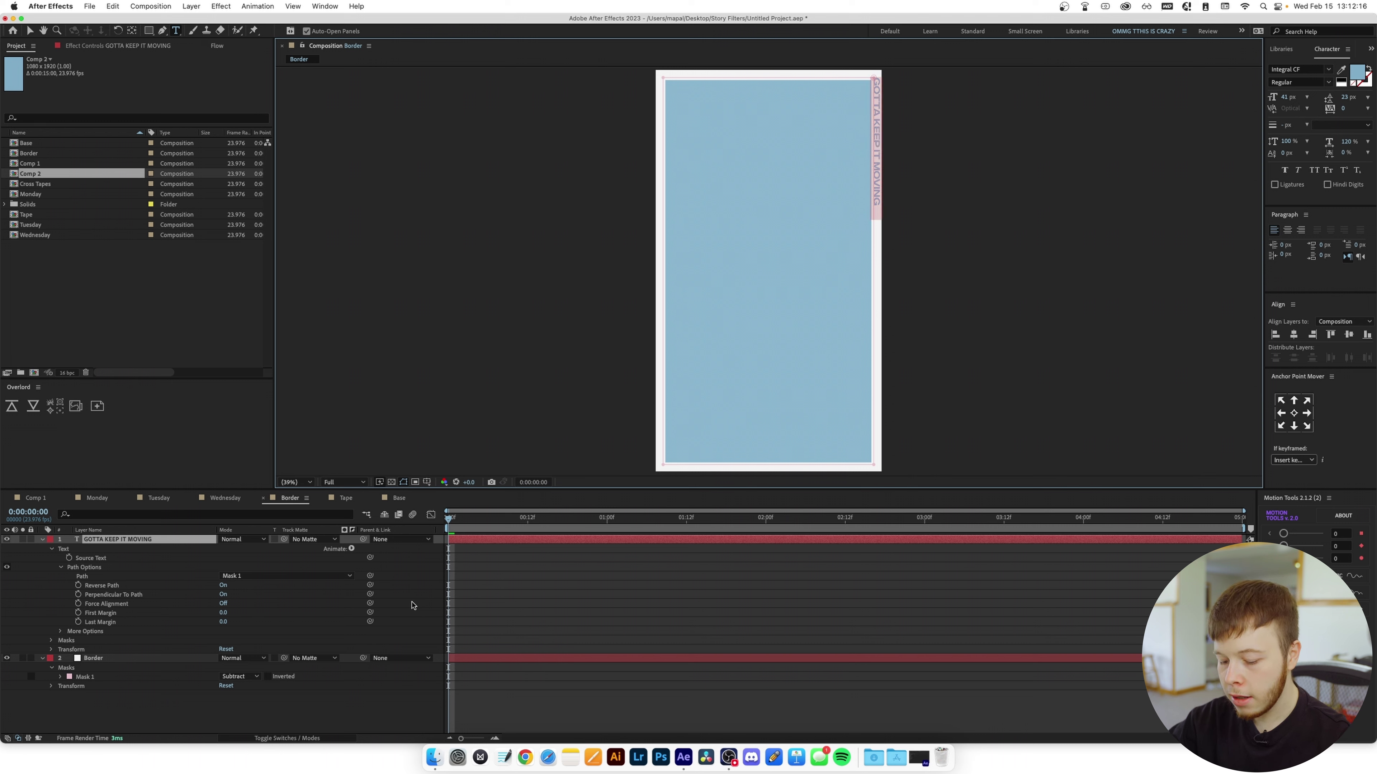
pyautogui.press('super+c')
pyautogui.press('super+v')
pyautogui.press('super+v')
pyautogui.press('super+v')
pyautogui.press('super+v')
pyautogui.press('super+v')
pyautogui.press('super+v')
pyautogui.press('super+v')
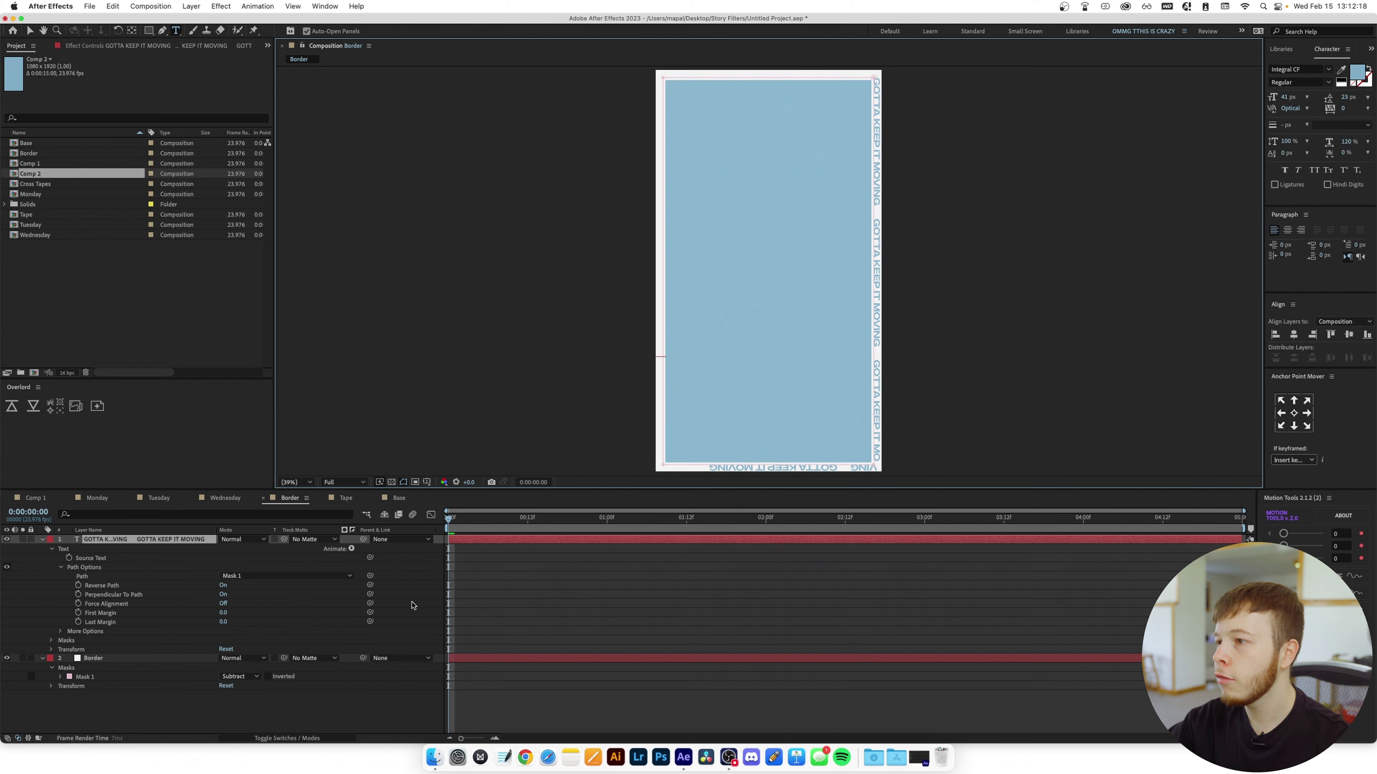
pyautogui.press('super+v')
pyautogui.press('super+v')
pyautogui.press('super+a')
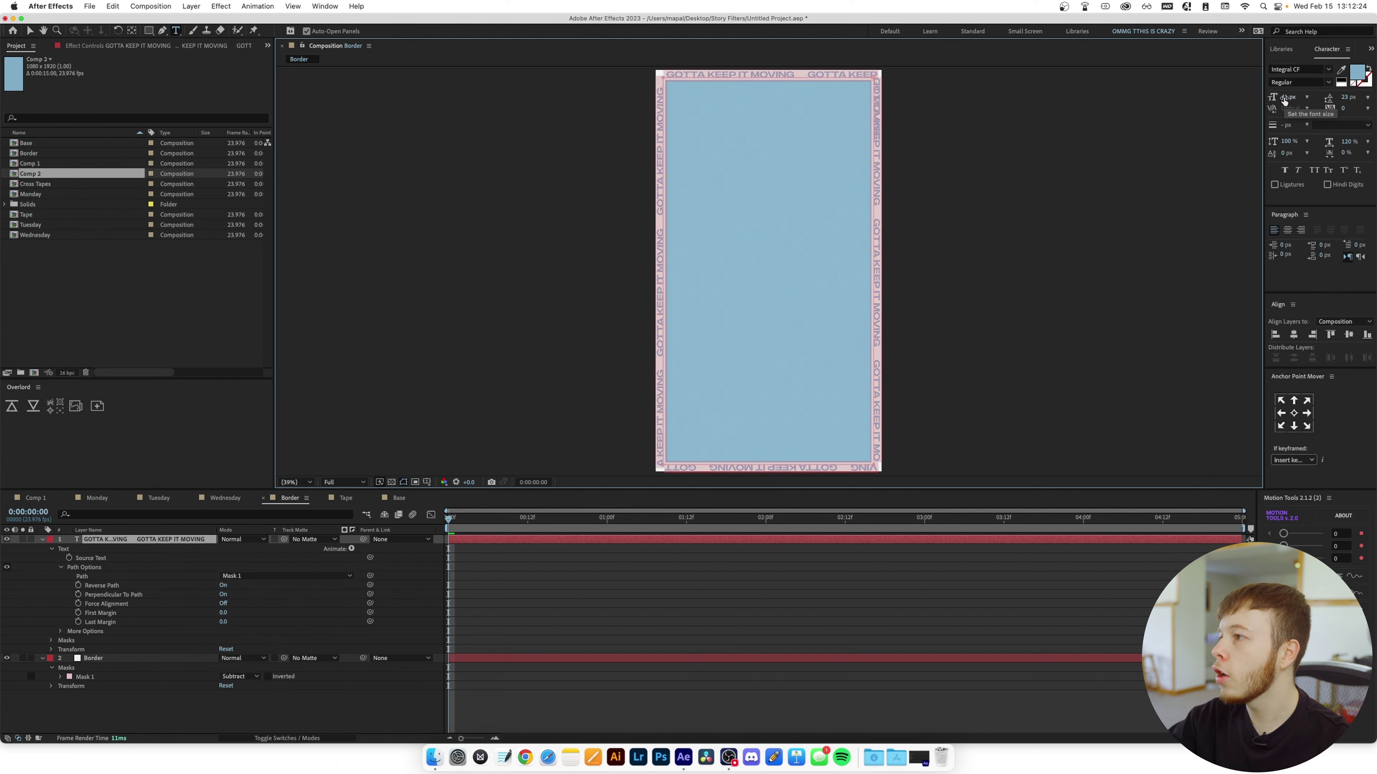
# Set the border text to 38 px and offset its First Margin to 242.
pyautogui.moveTo(1284, 101); pyautogui.dragTo(1285, 101)
pyautogui.click(1285, 100)
pyautogui.press('Up')
pyautogui.press('Up')
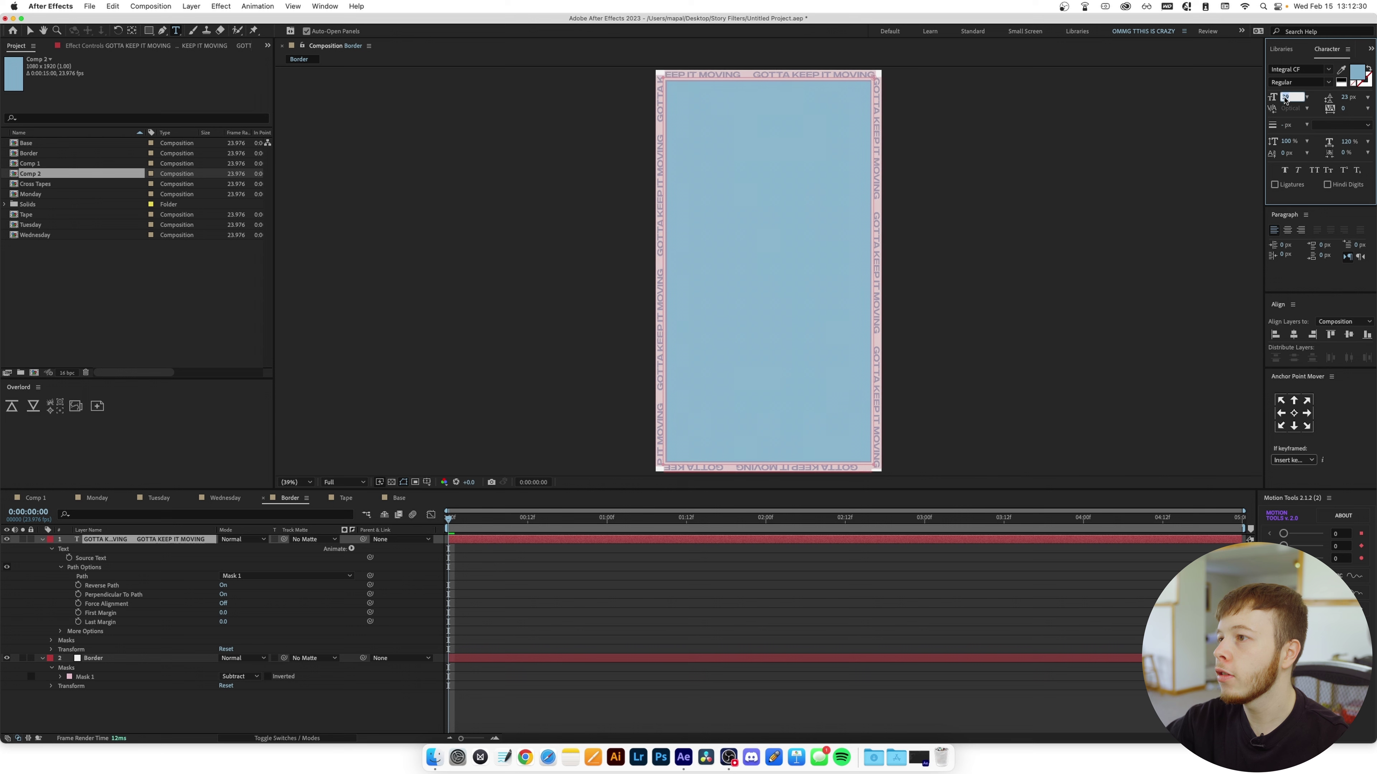
pyautogui.press('Up')
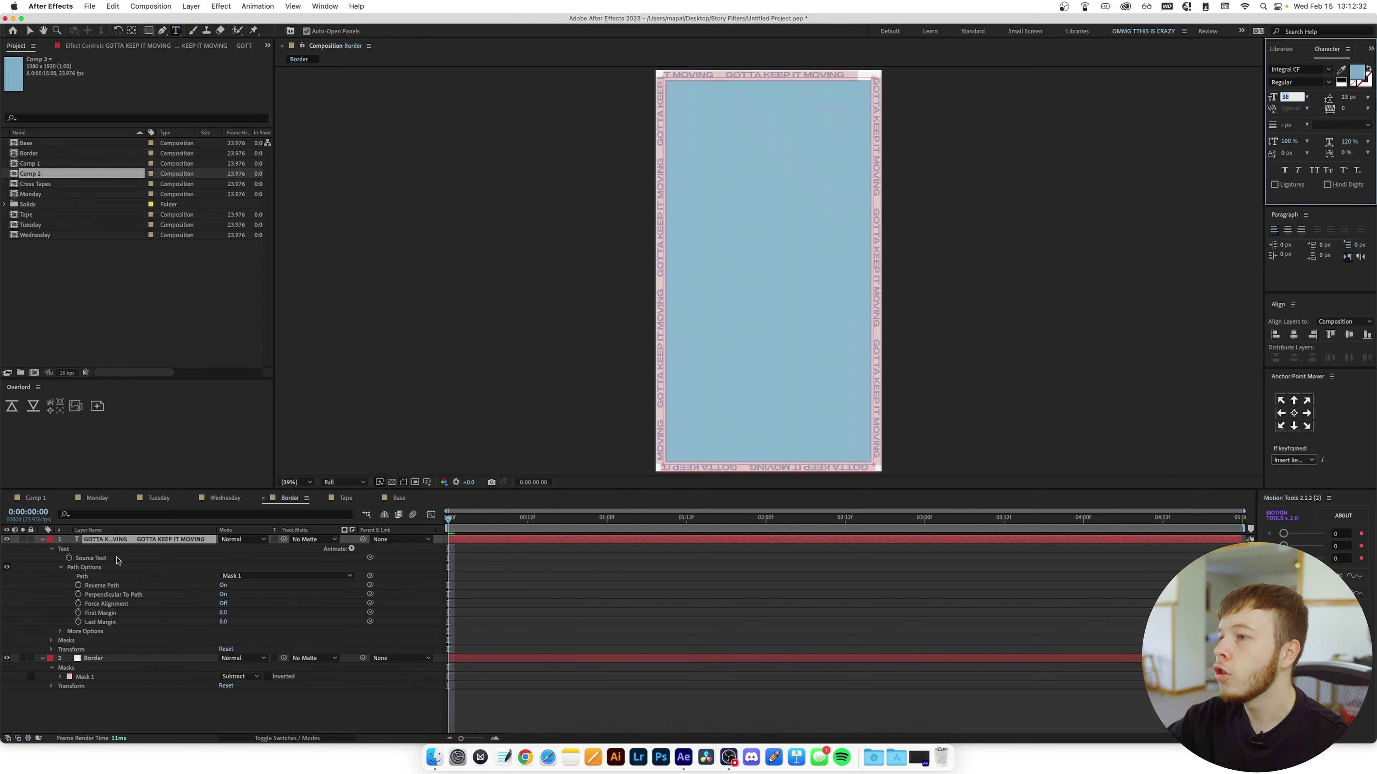
pyautogui.click(121, 546)
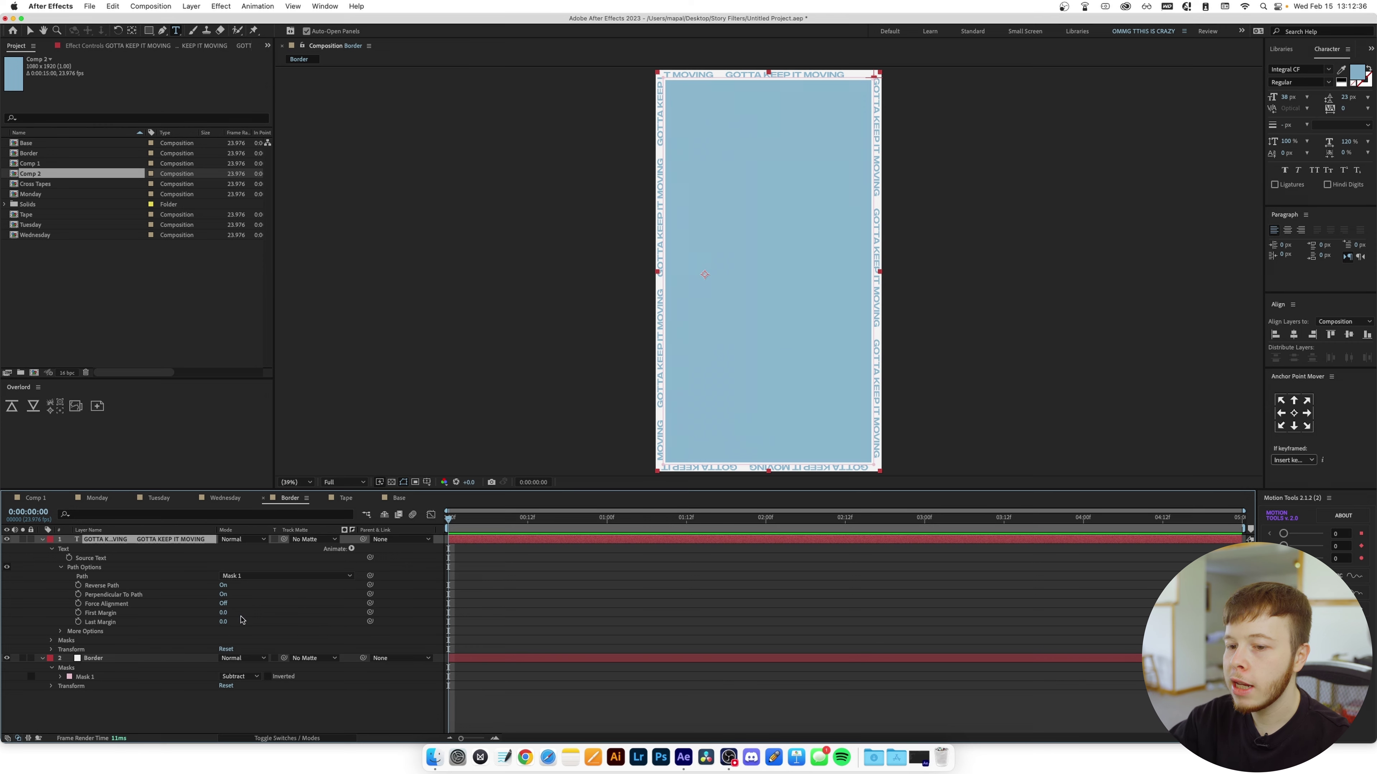
pyautogui.moveTo(222, 612); pyautogui.dragTo(227, 611)
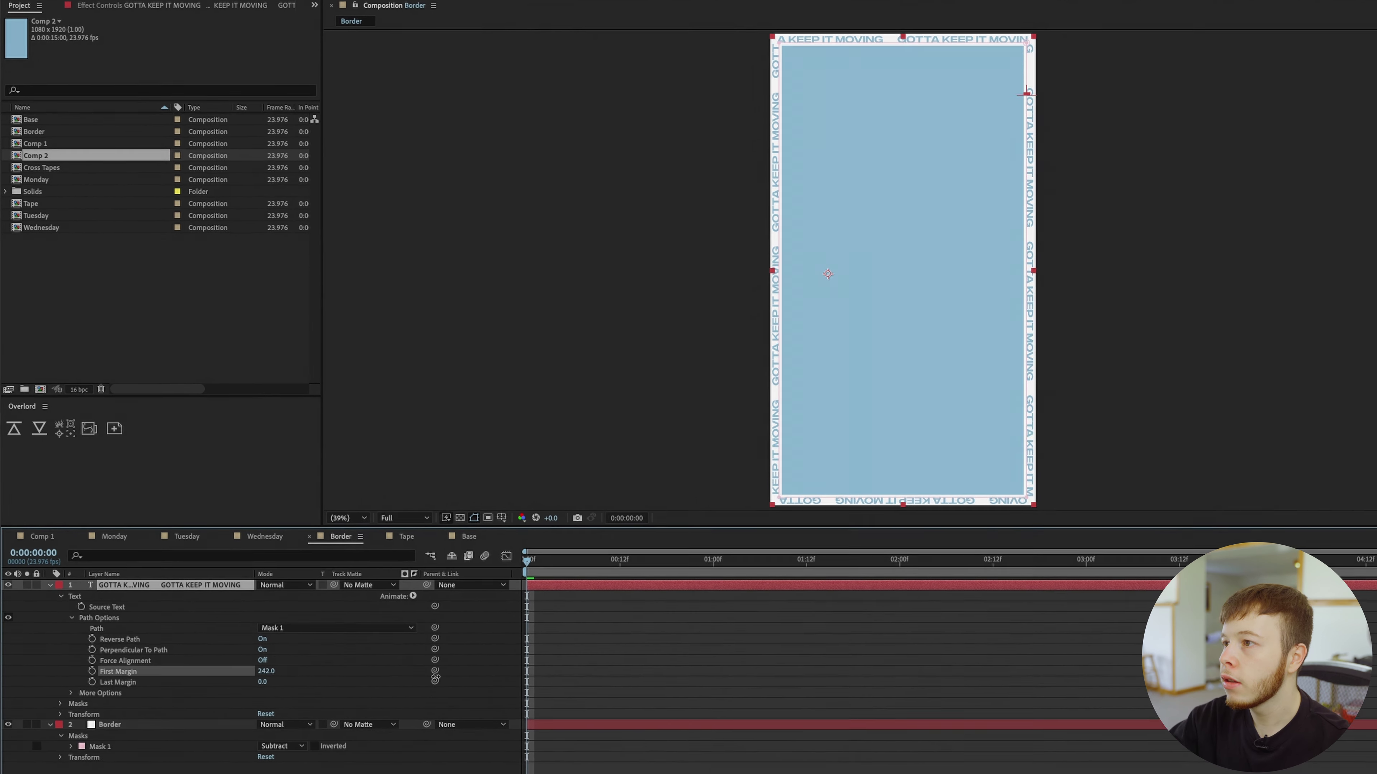
# Keyframe First Margin from a start position to a further end position, then preview the scrolling text.
pyautogui.moveTo(265, 670); pyautogui.dragTo(61, 748)
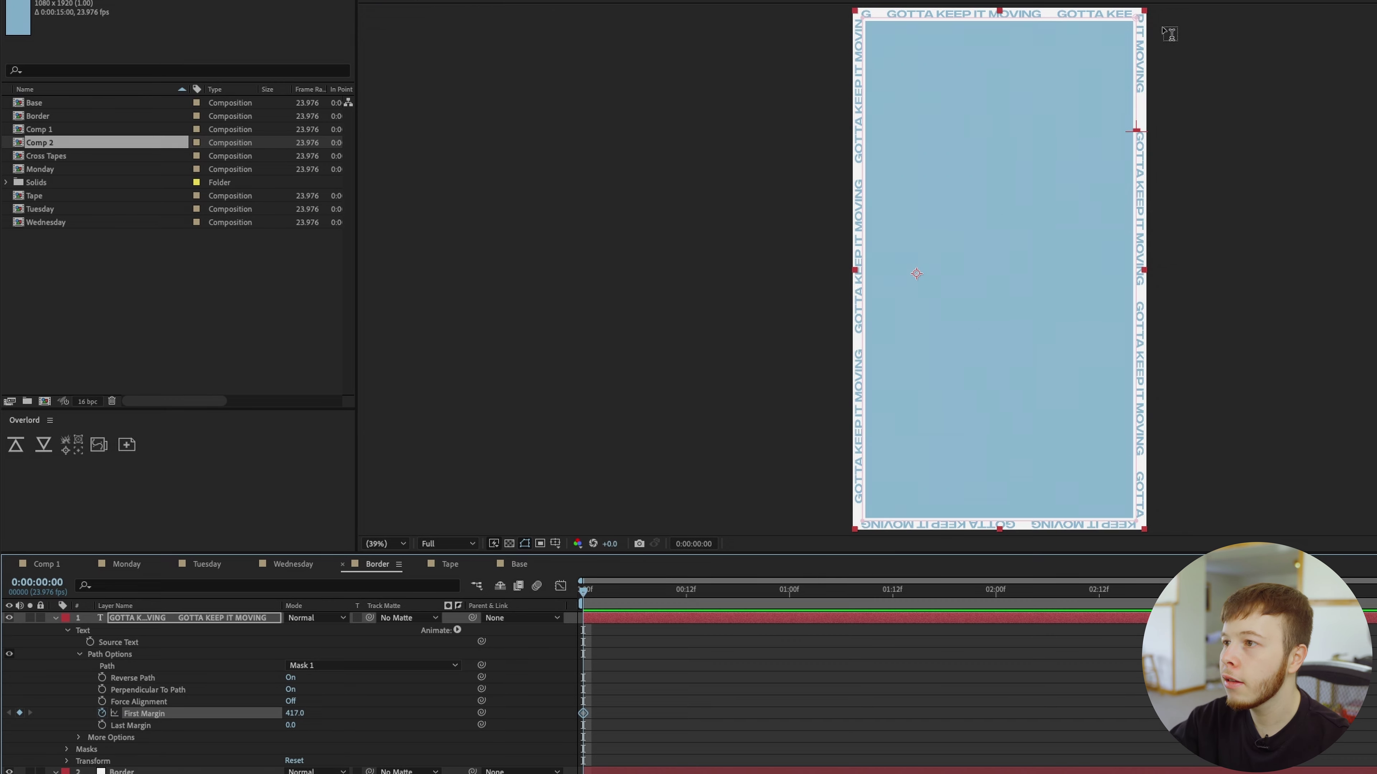
pyautogui.scroll(3, 1058, 268)
pyautogui.hscroll(2, 1010, 145)
pyautogui.scroll(4, 1010, 144)
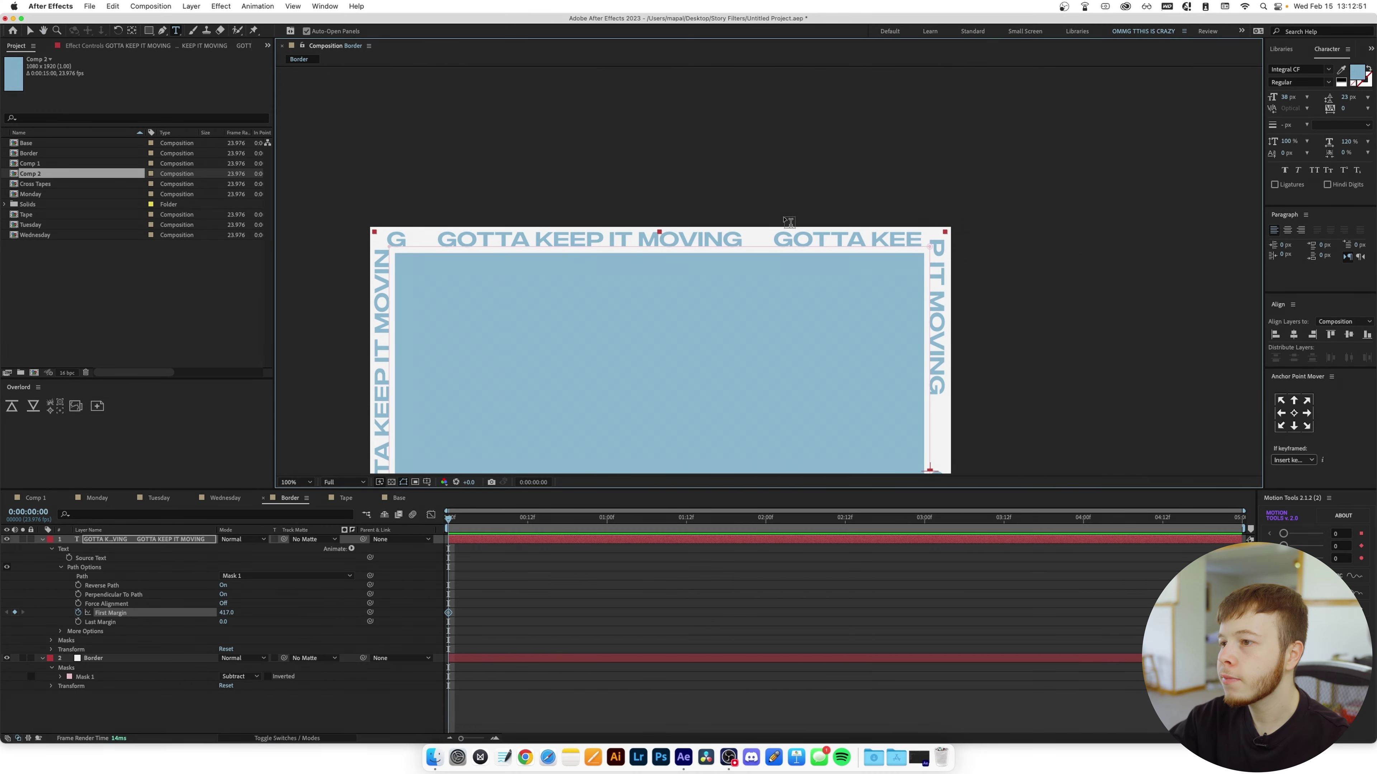
pyautogui.scroll(2, 775, 227)
pyautogui.press('super+r')
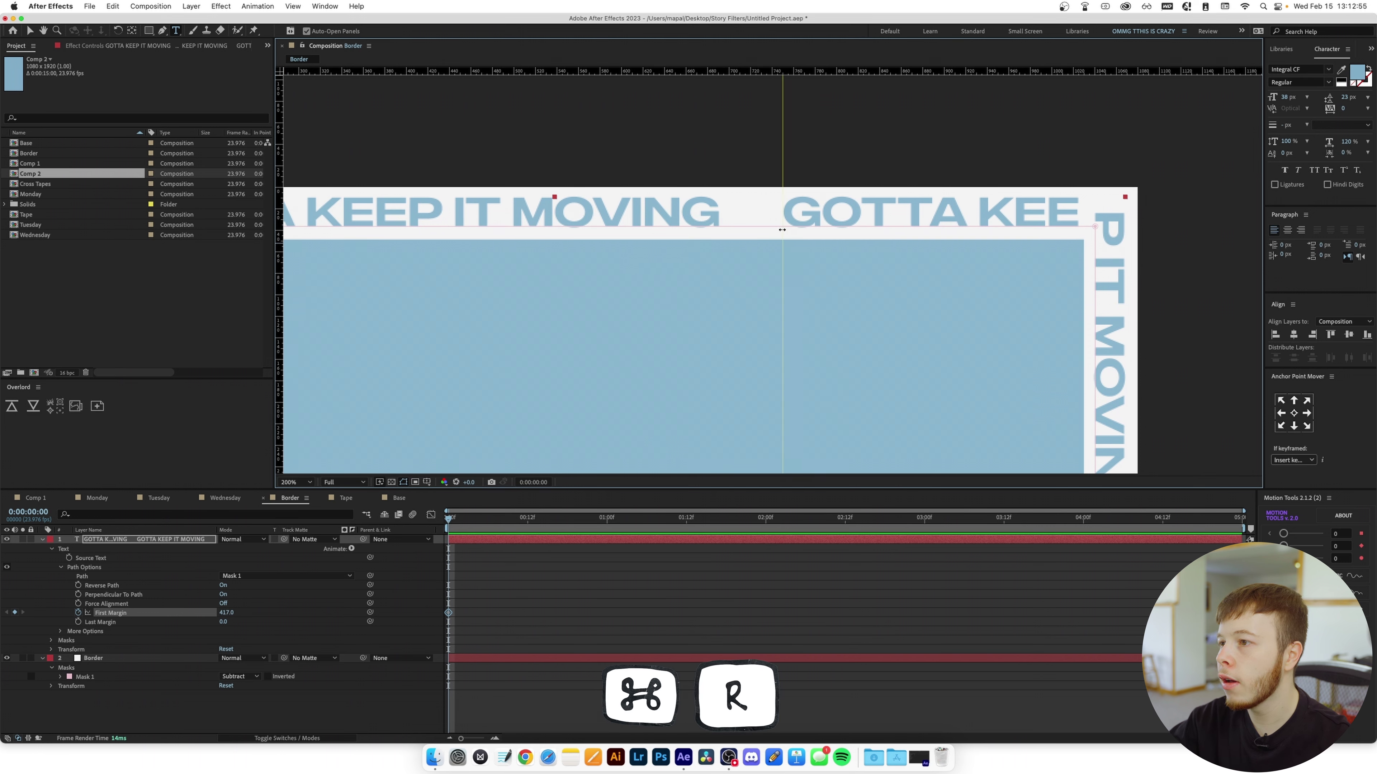
pyautogui.press('End')
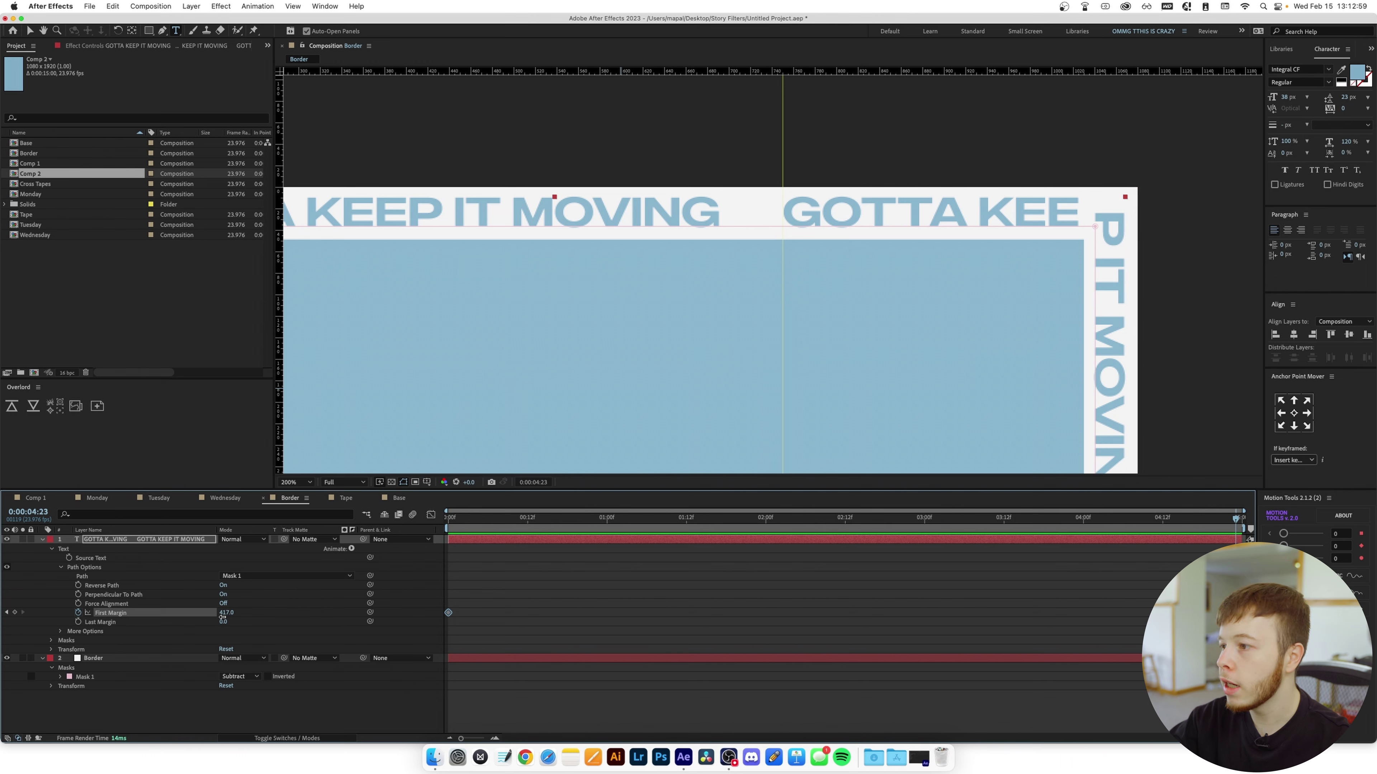
pyautogui.moveTo(226, 612); pyautogui.dragTo(273, 482)
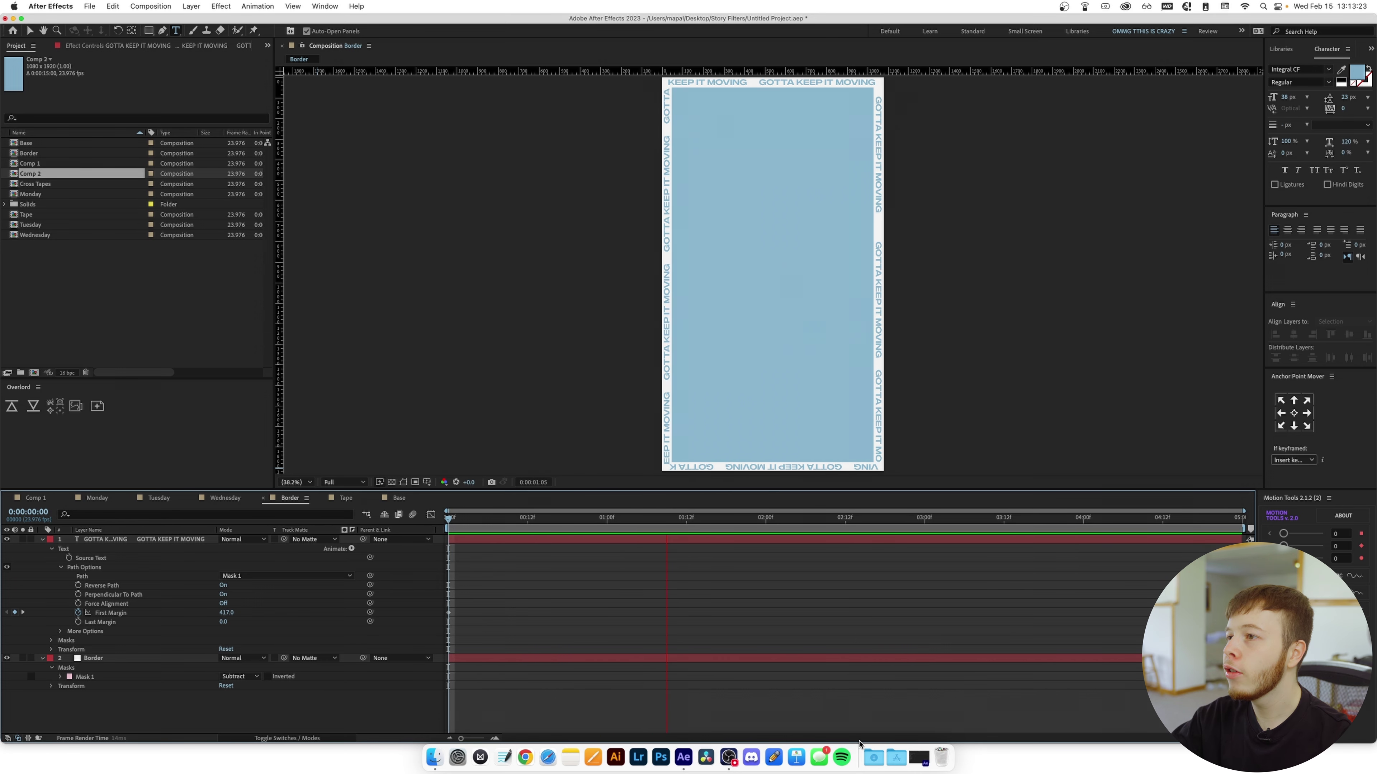
pyautogui.press('space')
pyautogui.click(346, 498)
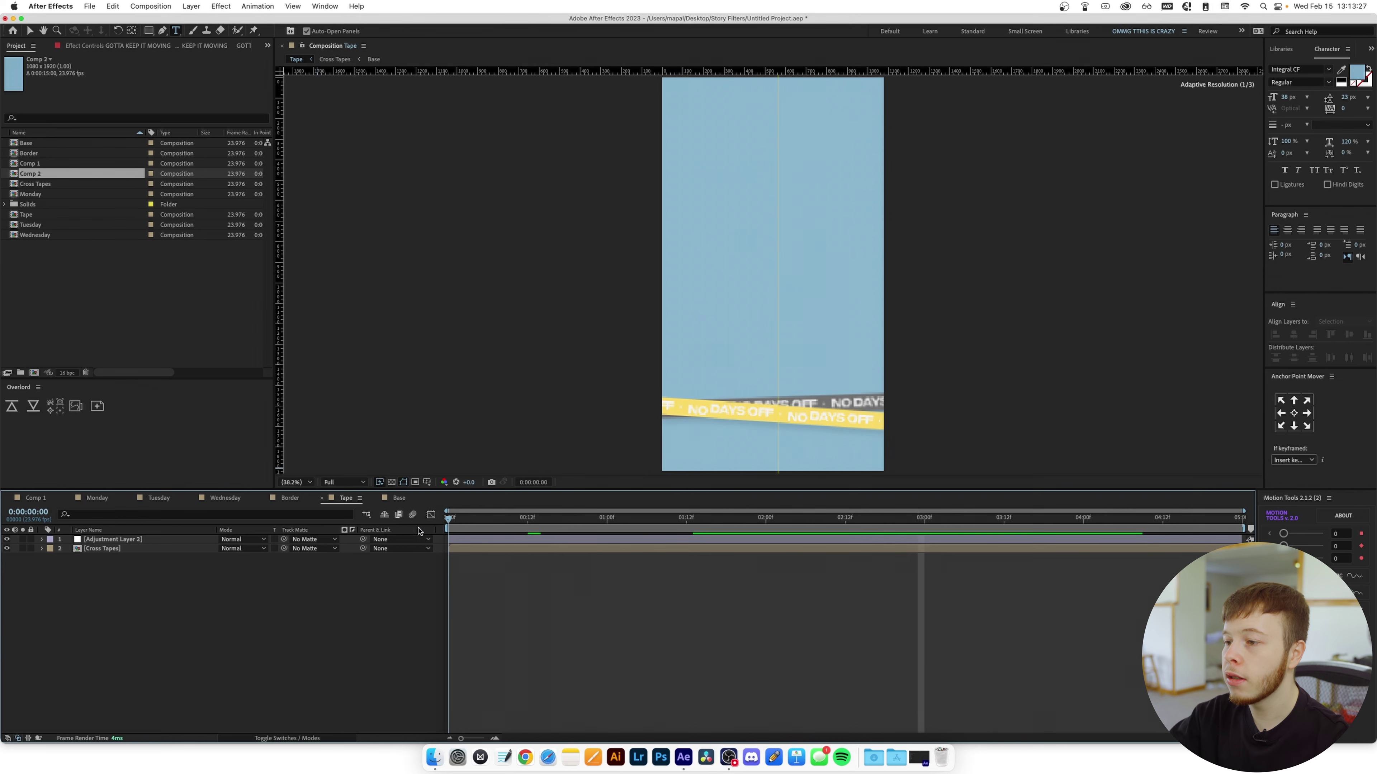
pyautogui.moveTo(592, 528); pyautogui.dragTo(743, 526)
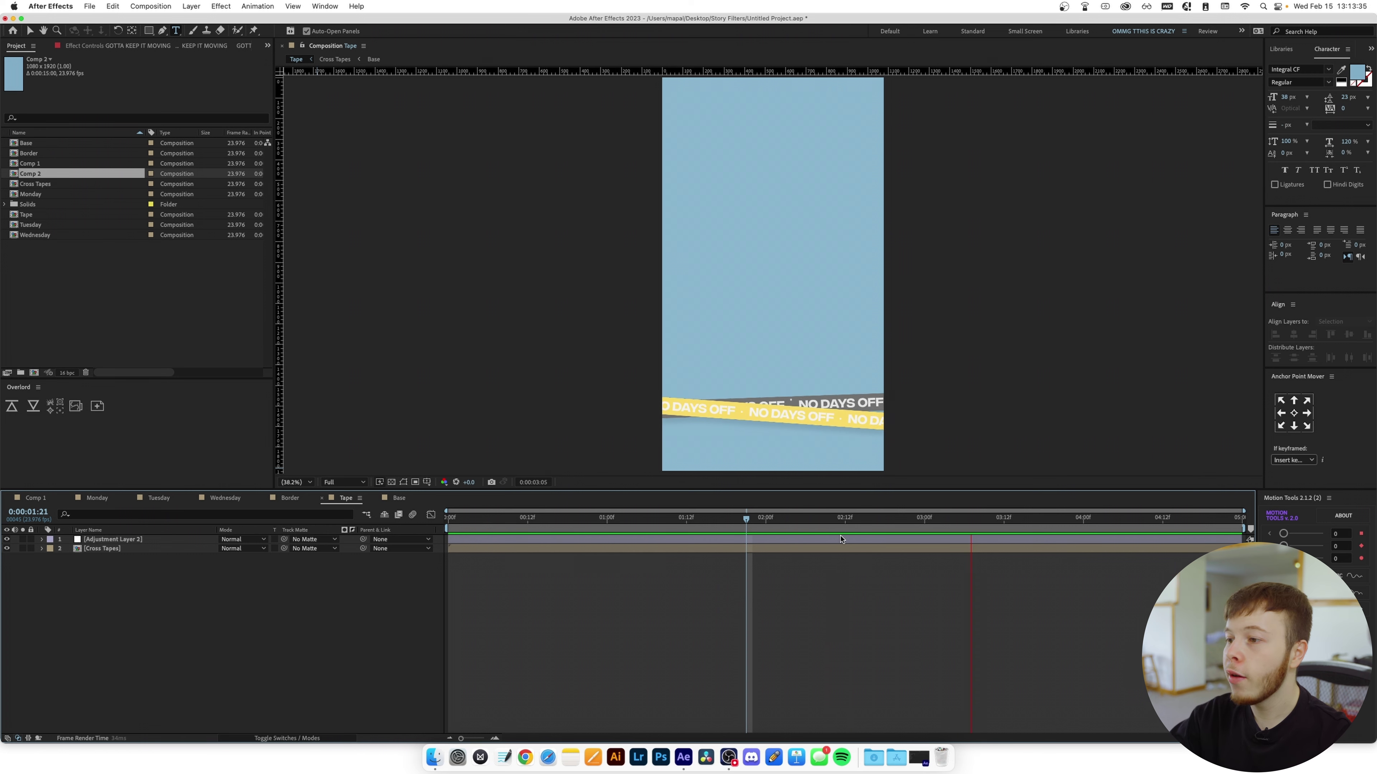
pyautogui.click(92, 498)
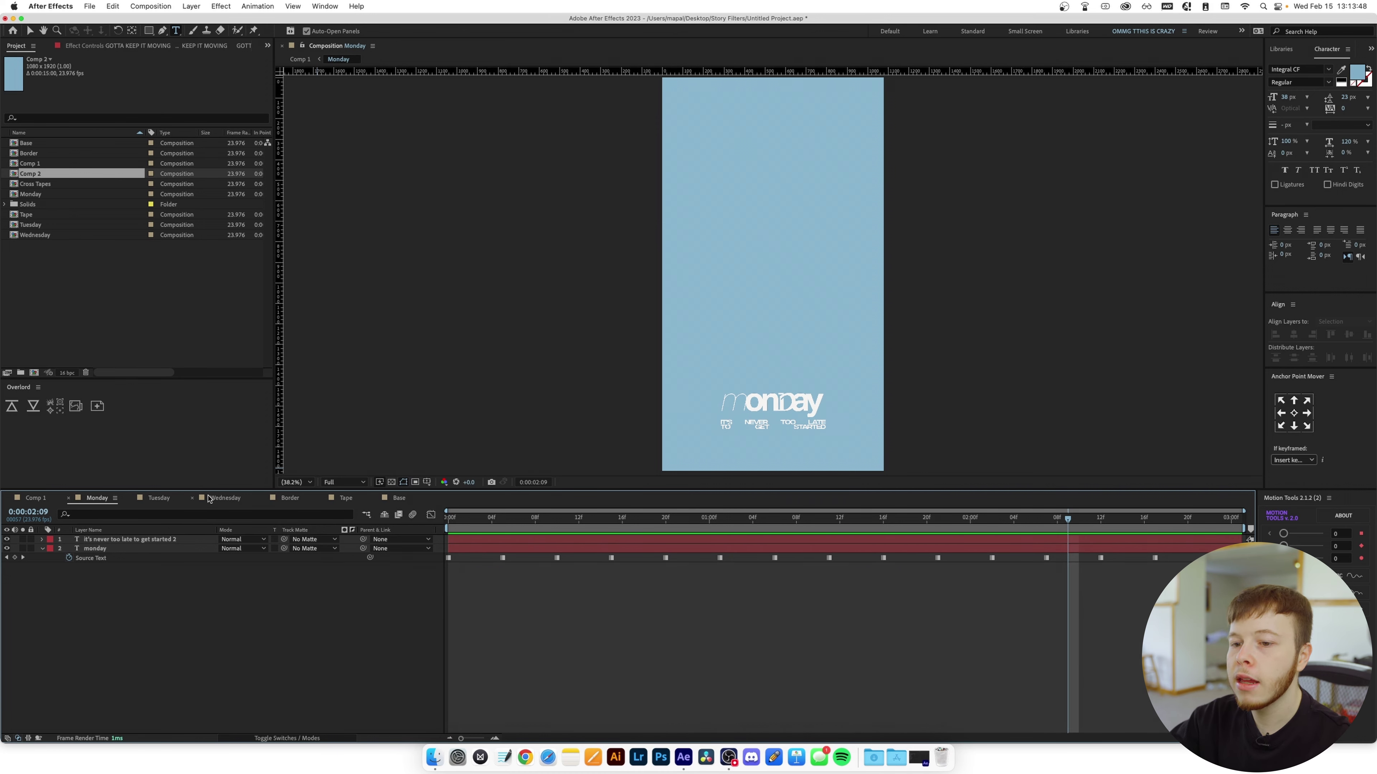
pyautogui.click(290, 498)
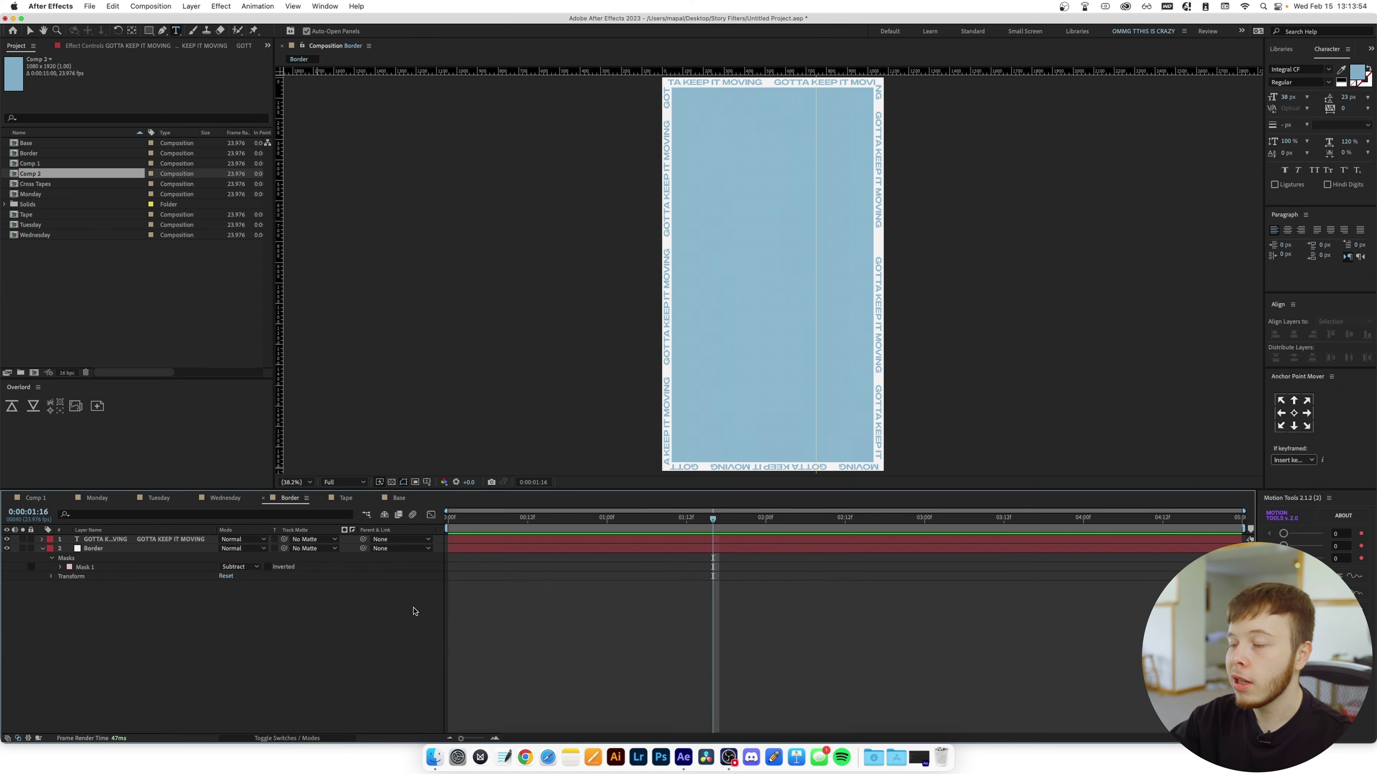
pyautogui.click(393, 479)
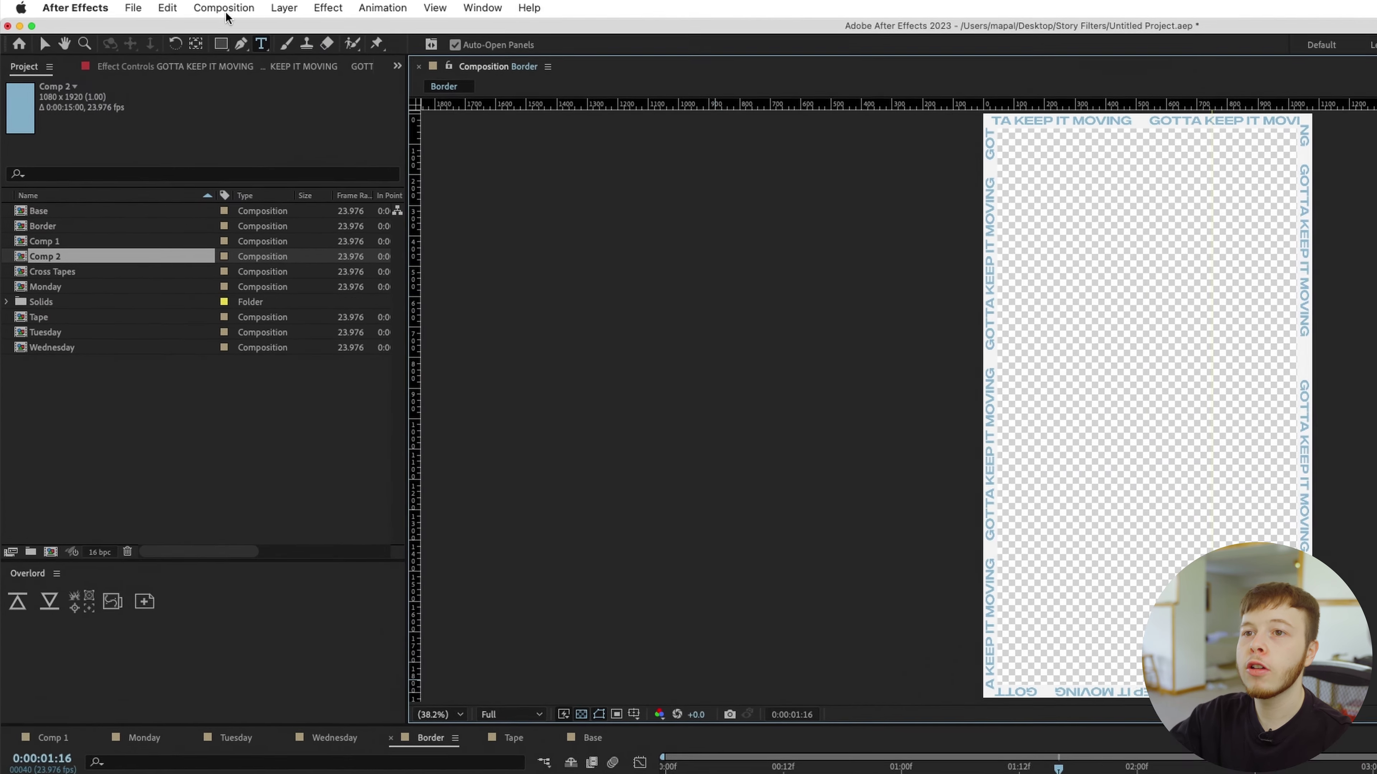
# Queue Border in the Render Queue as a PNG Sequence with RGB + Alpha and choose its output location.
pyautogui.click(150, 6)
pyautogui.click(261, 168)
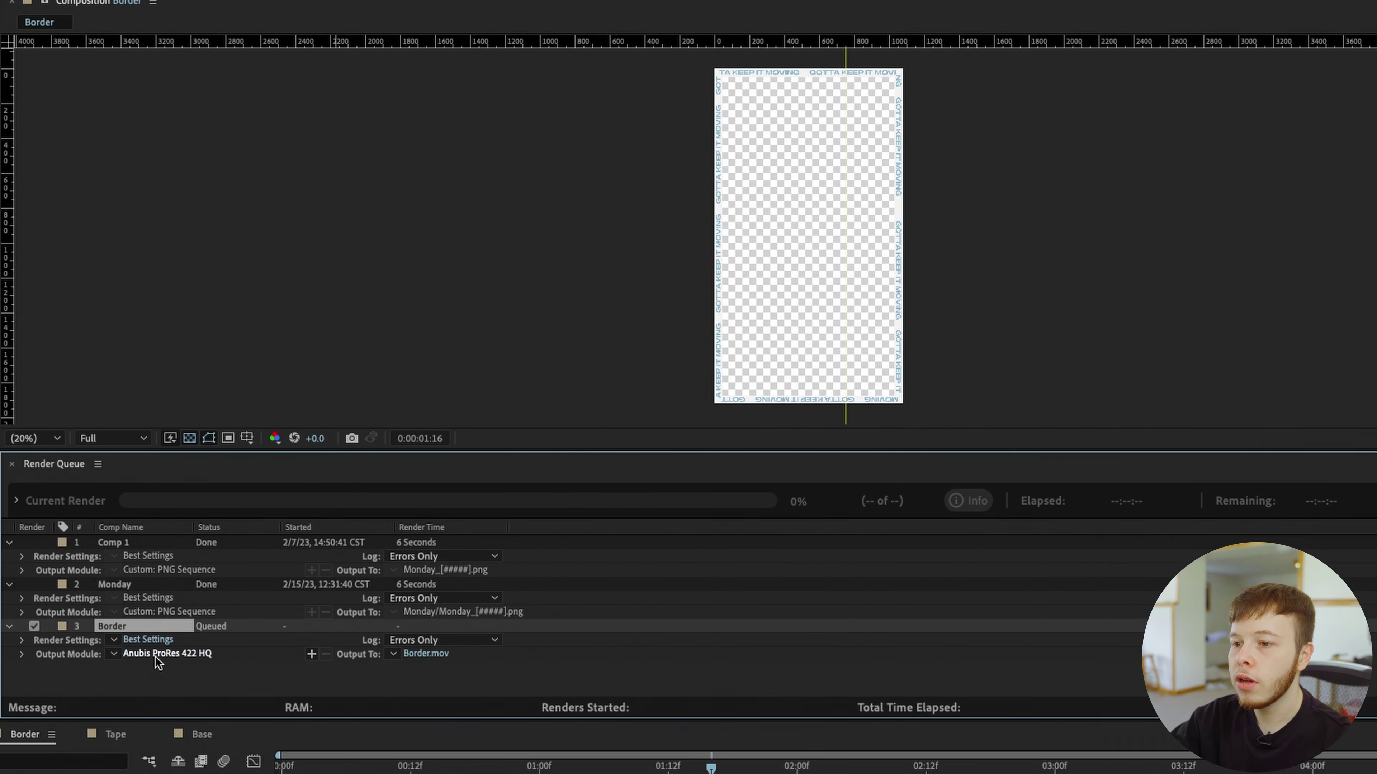
pyautogui.click(157, 656)
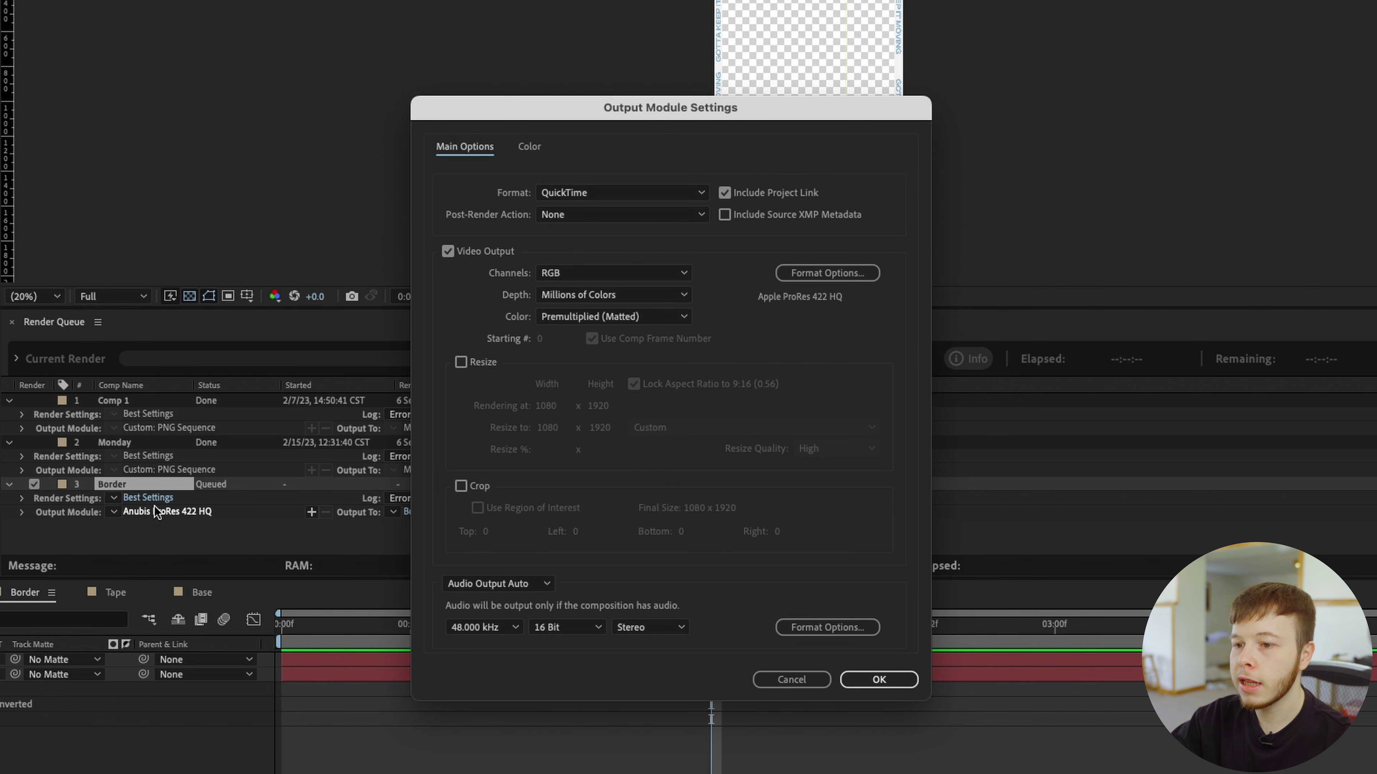
pyautogui.click(630, 195)
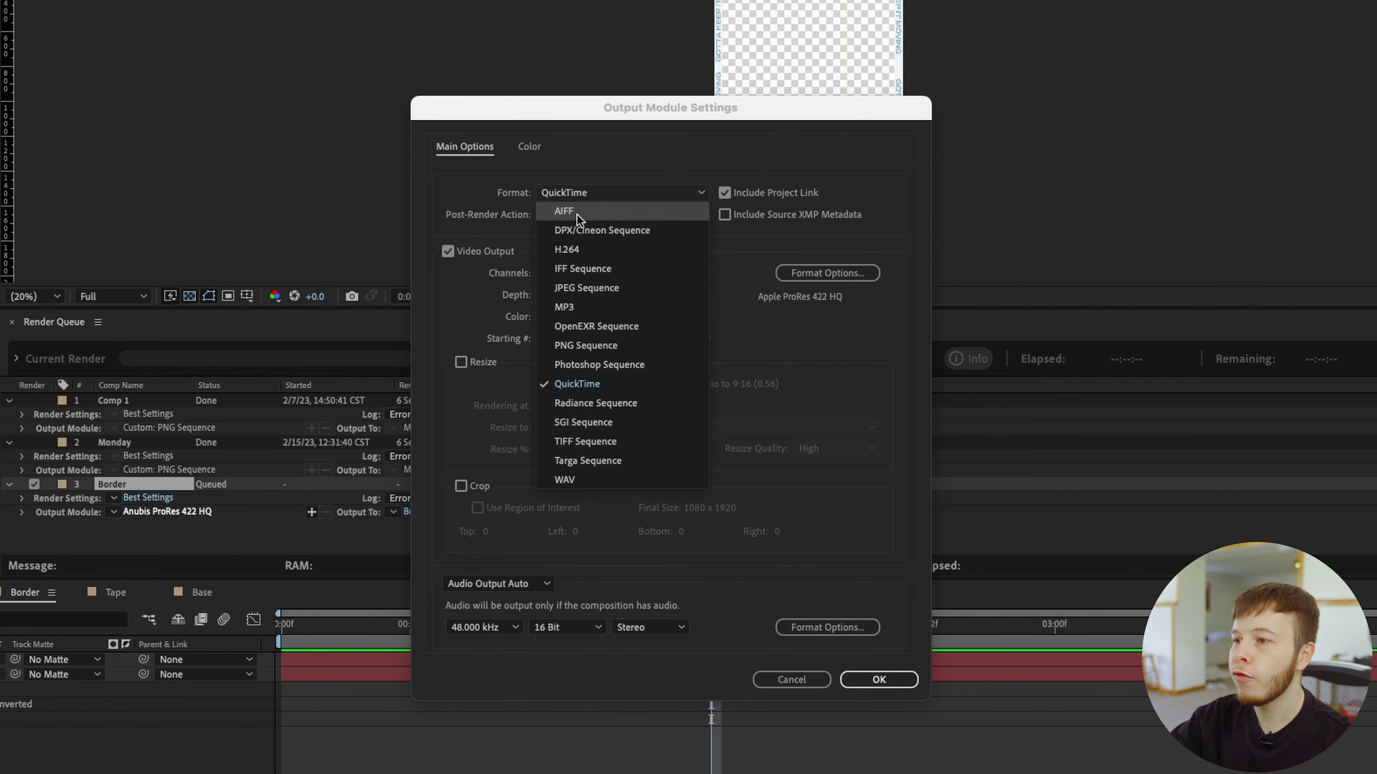
pyautogui.click(575, 345)
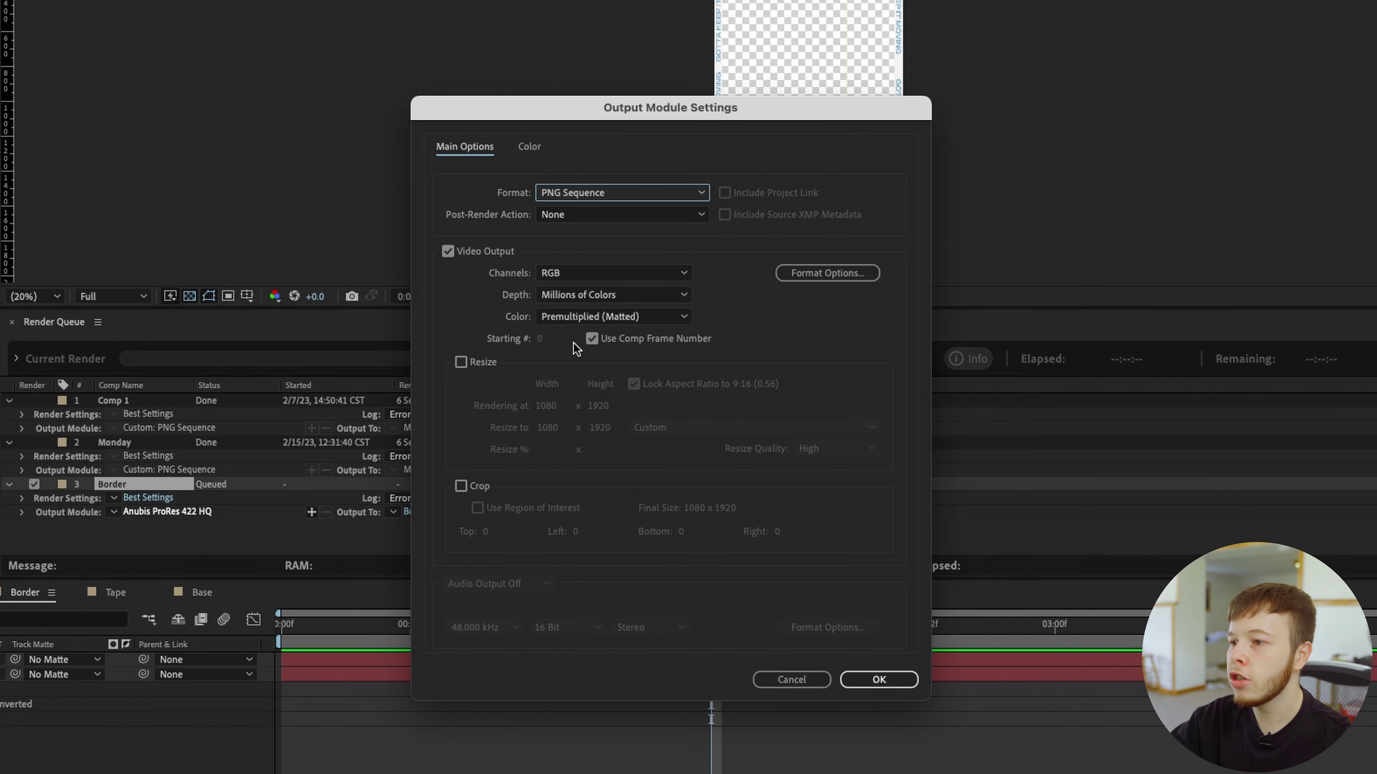
pyautogui.click(607, 274)
pyautogui.click(596, 326)
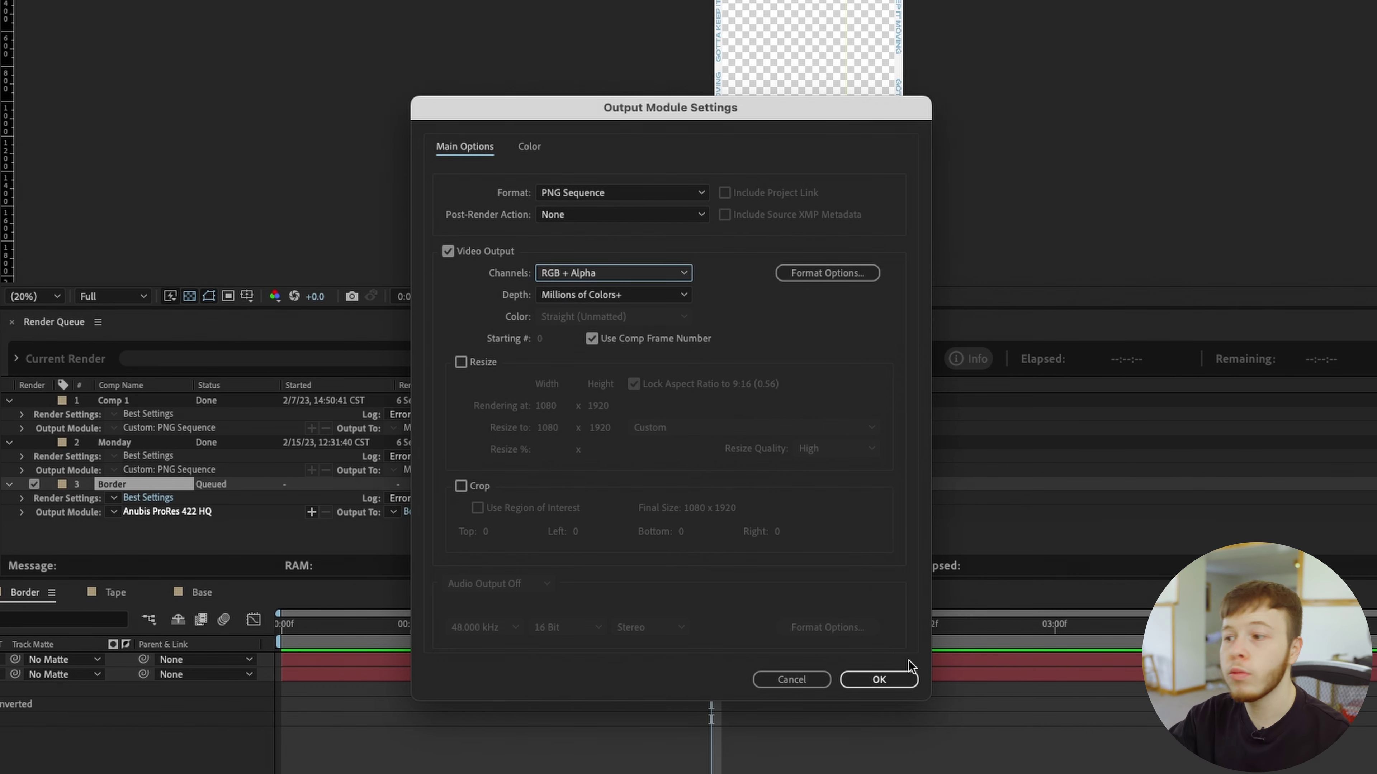
pyautogui.click(879, 679)
pyautogui.click(460, 512)
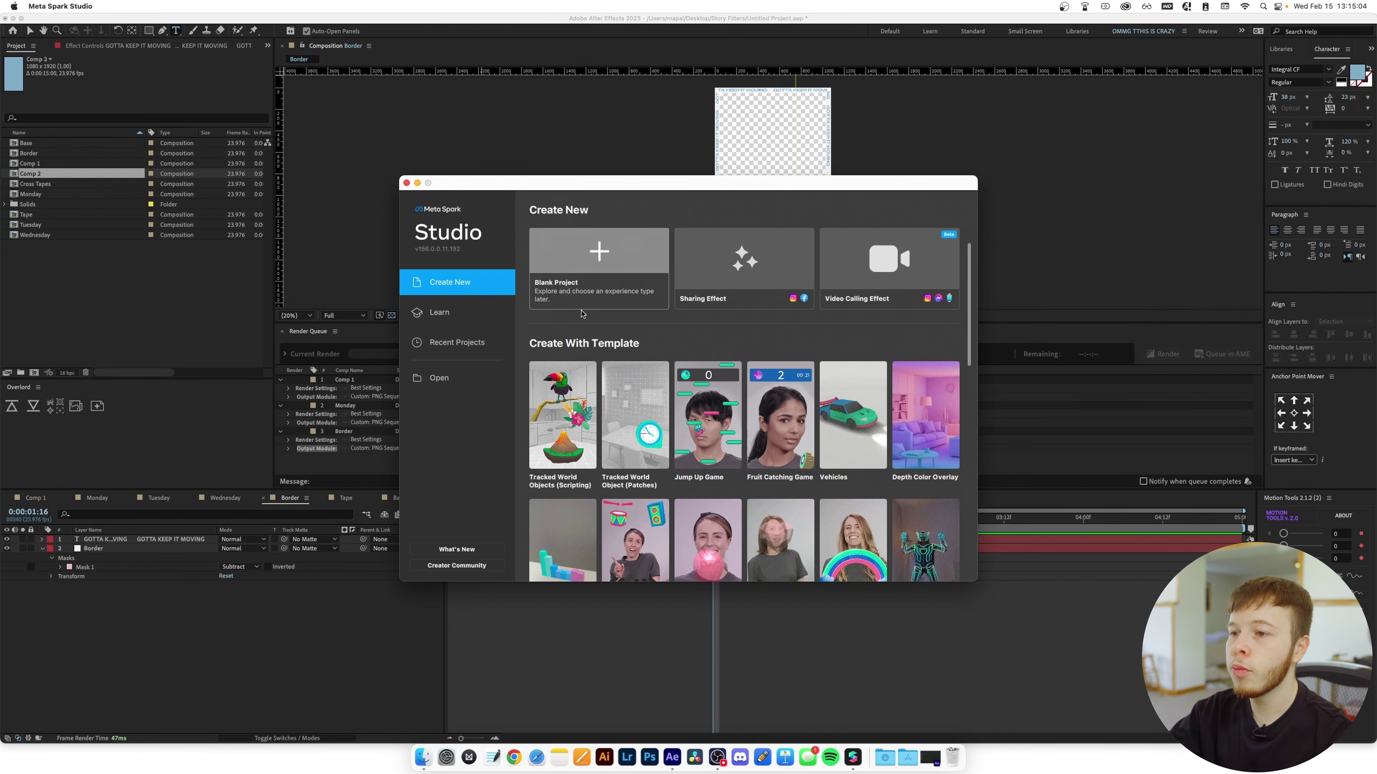
# Start a blank project and enlarge its window to fill the screen.
pyautogui.click(579, 278)
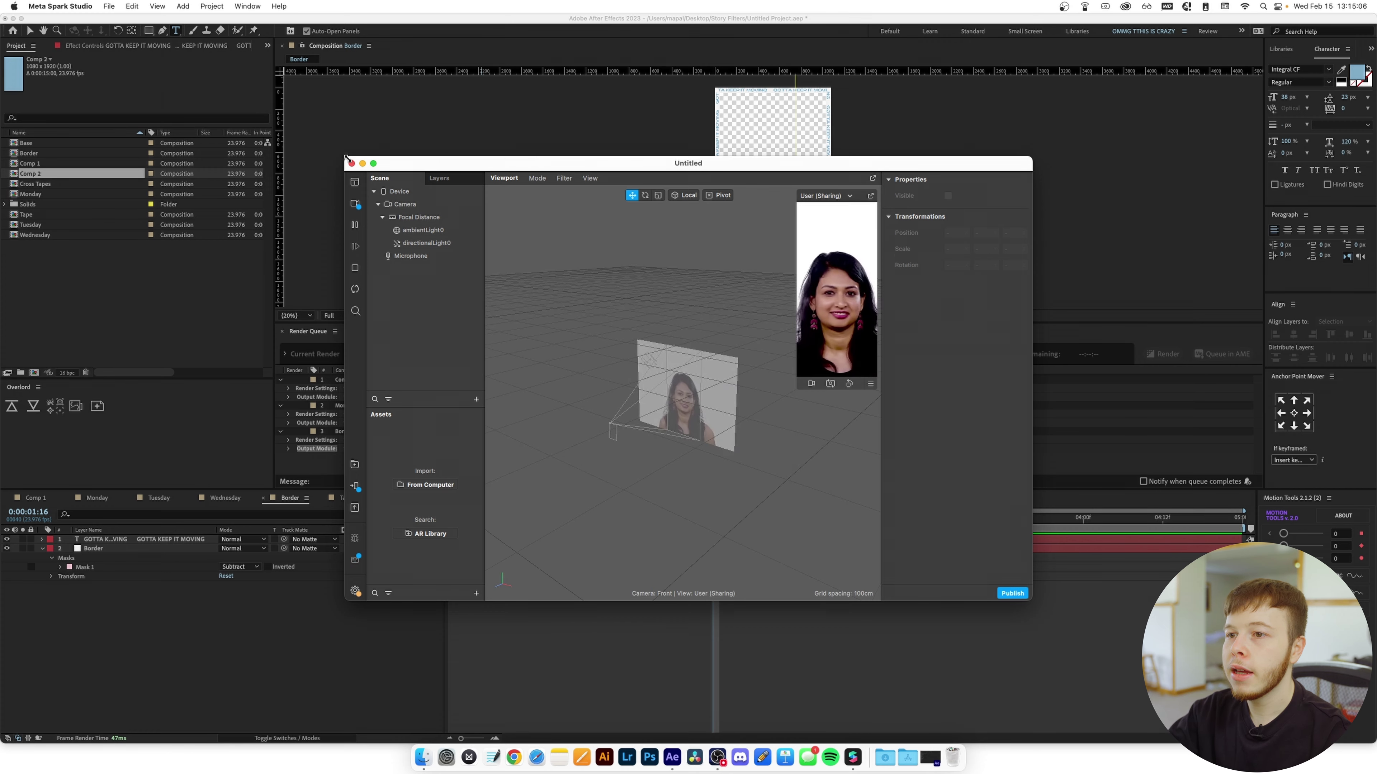
pyautogui.moveTo(345, 154); pyautogui.dragTo(2, 14)
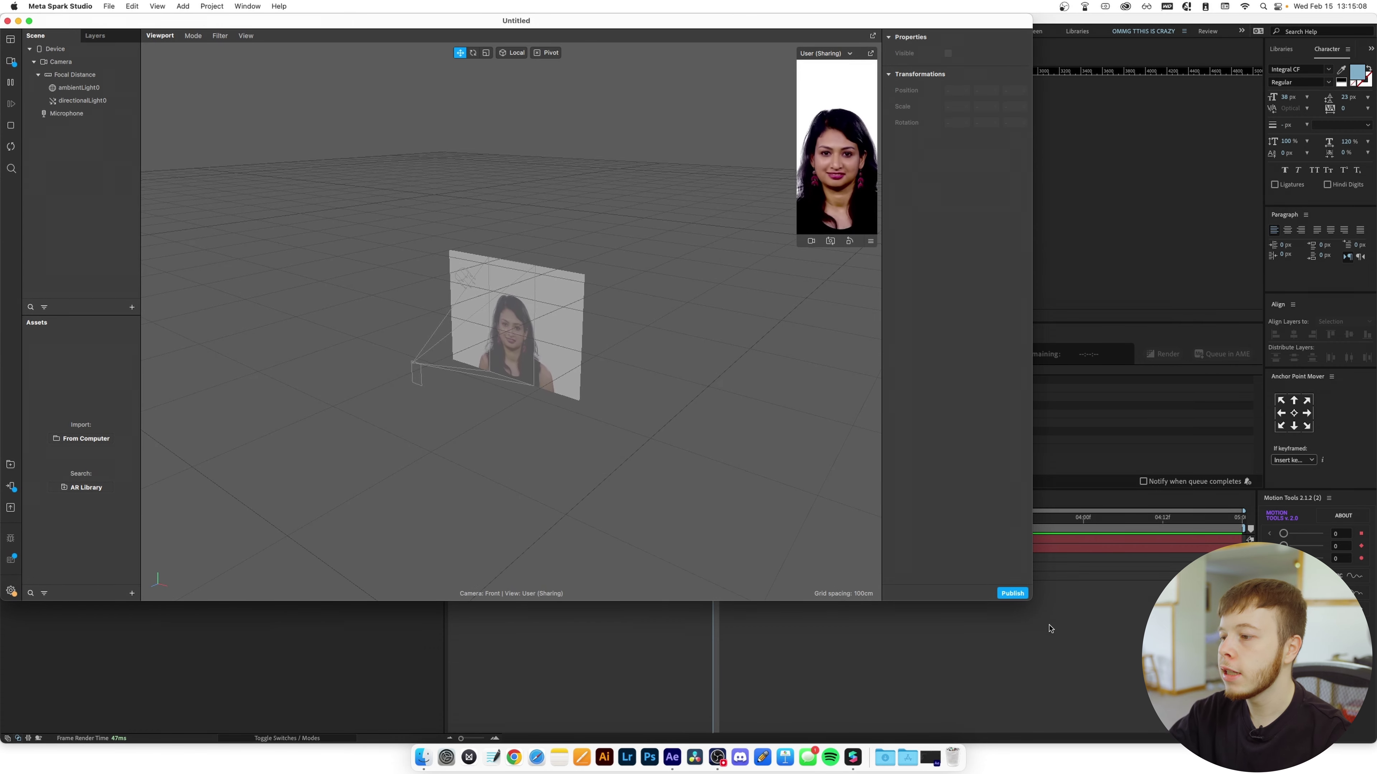
pyautogui.moveTo(1031, 603); pyautogui.dragTo(1375, 743)
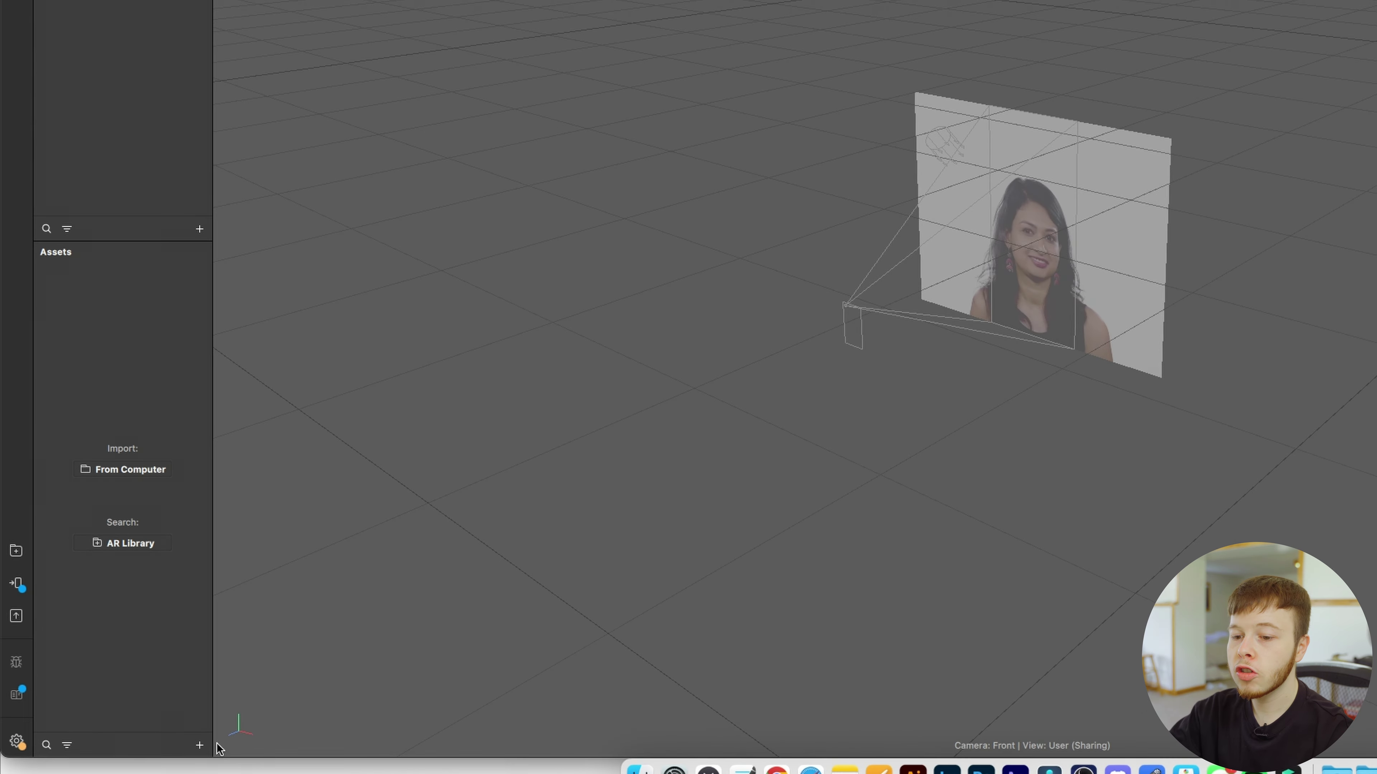
# Create a Border animation sequence using all frames Border_00000 to Border_00119.png as its texture.
pyautogui.click(248, 753)
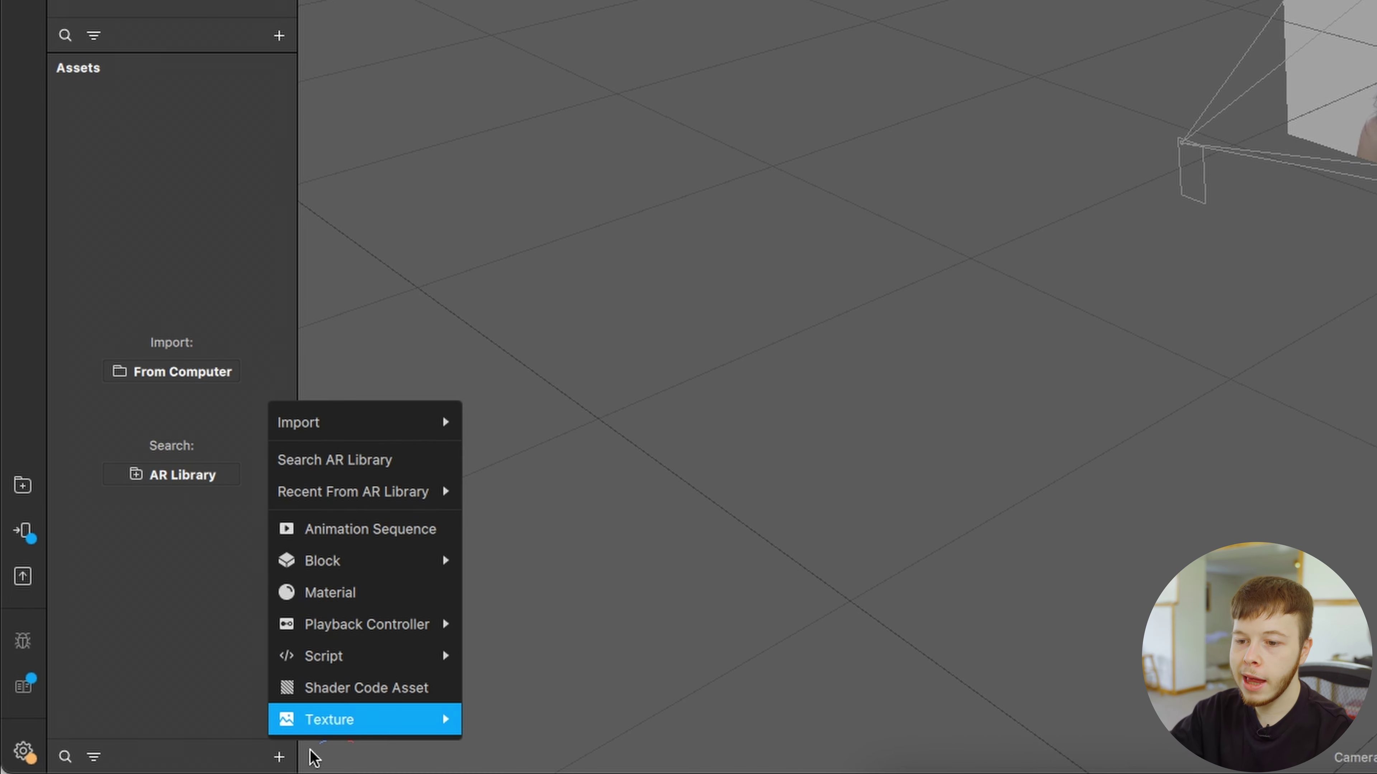
pyautogui.click(418, 529)
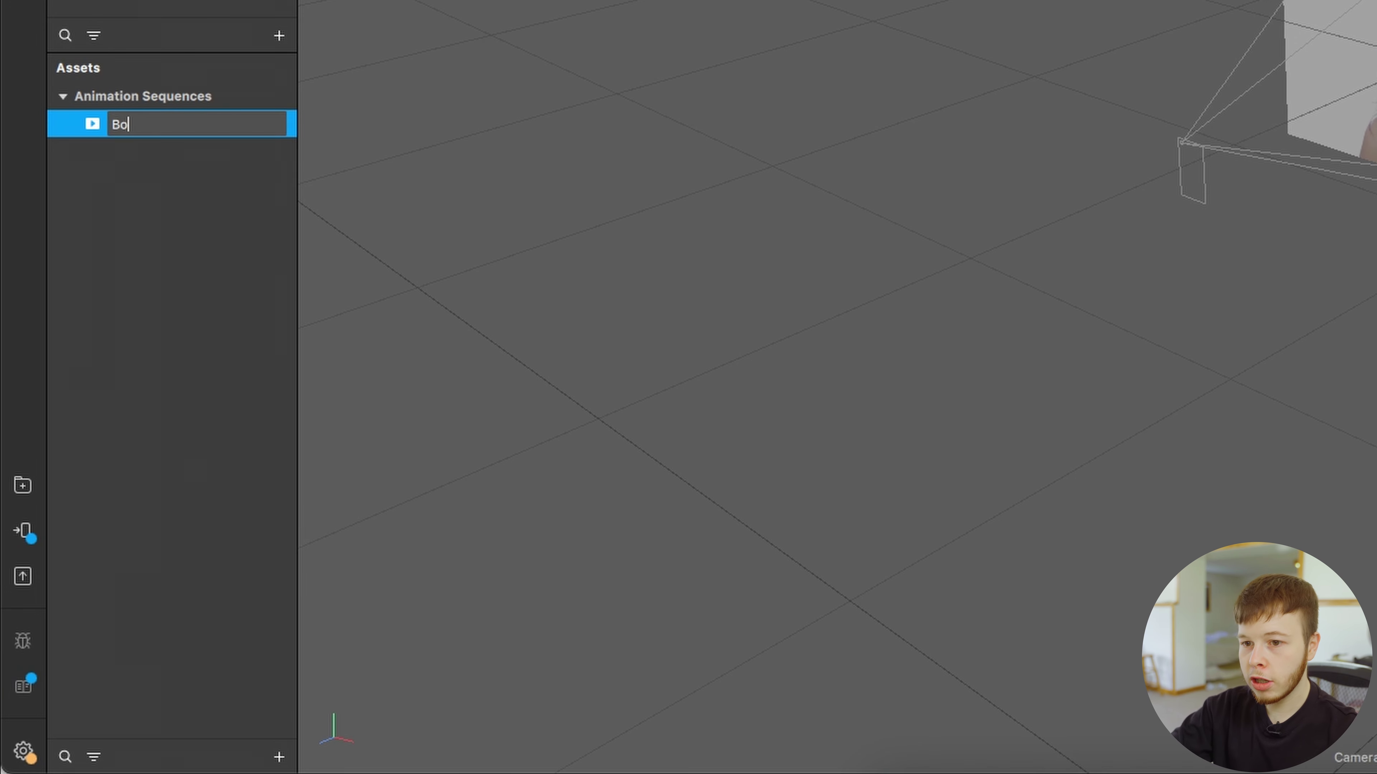
pyautogui.press('Return')
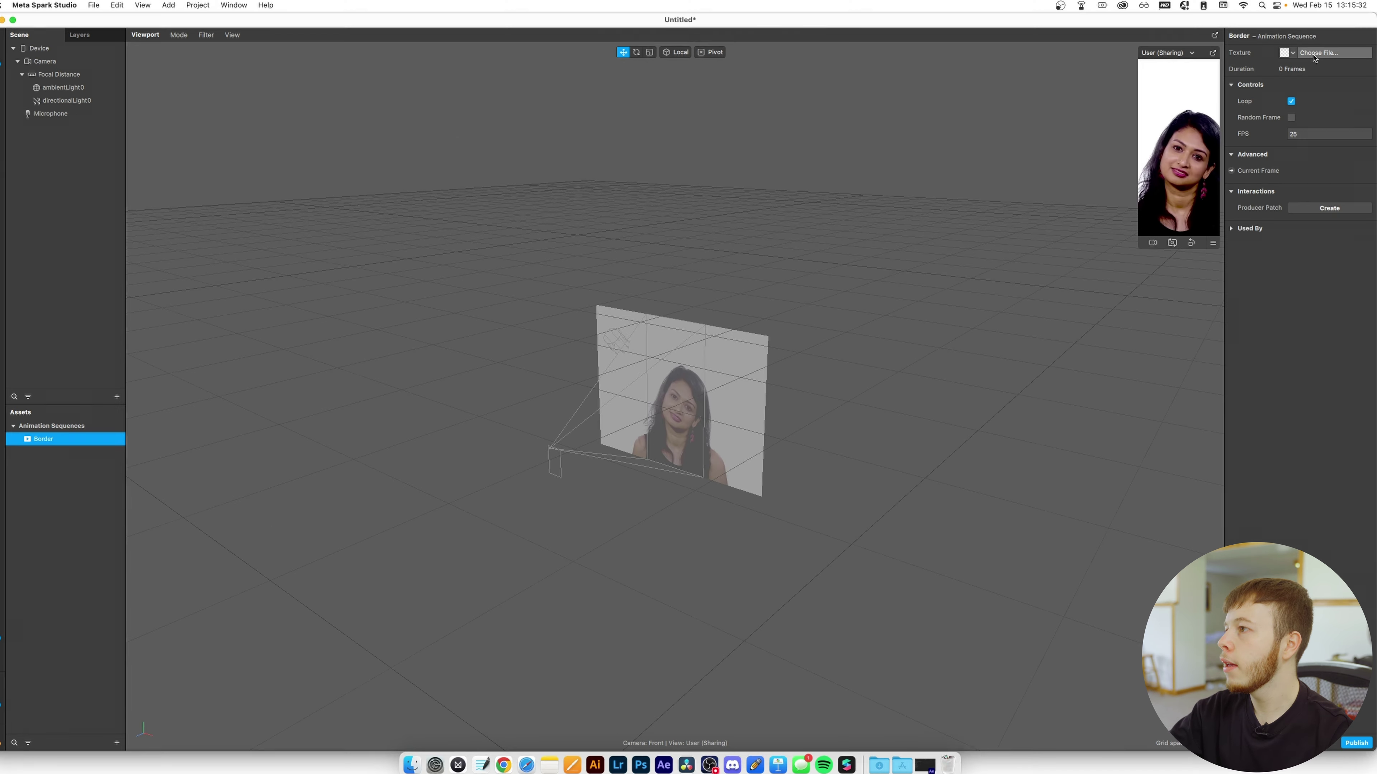
pyautogui.click(1325, 52)
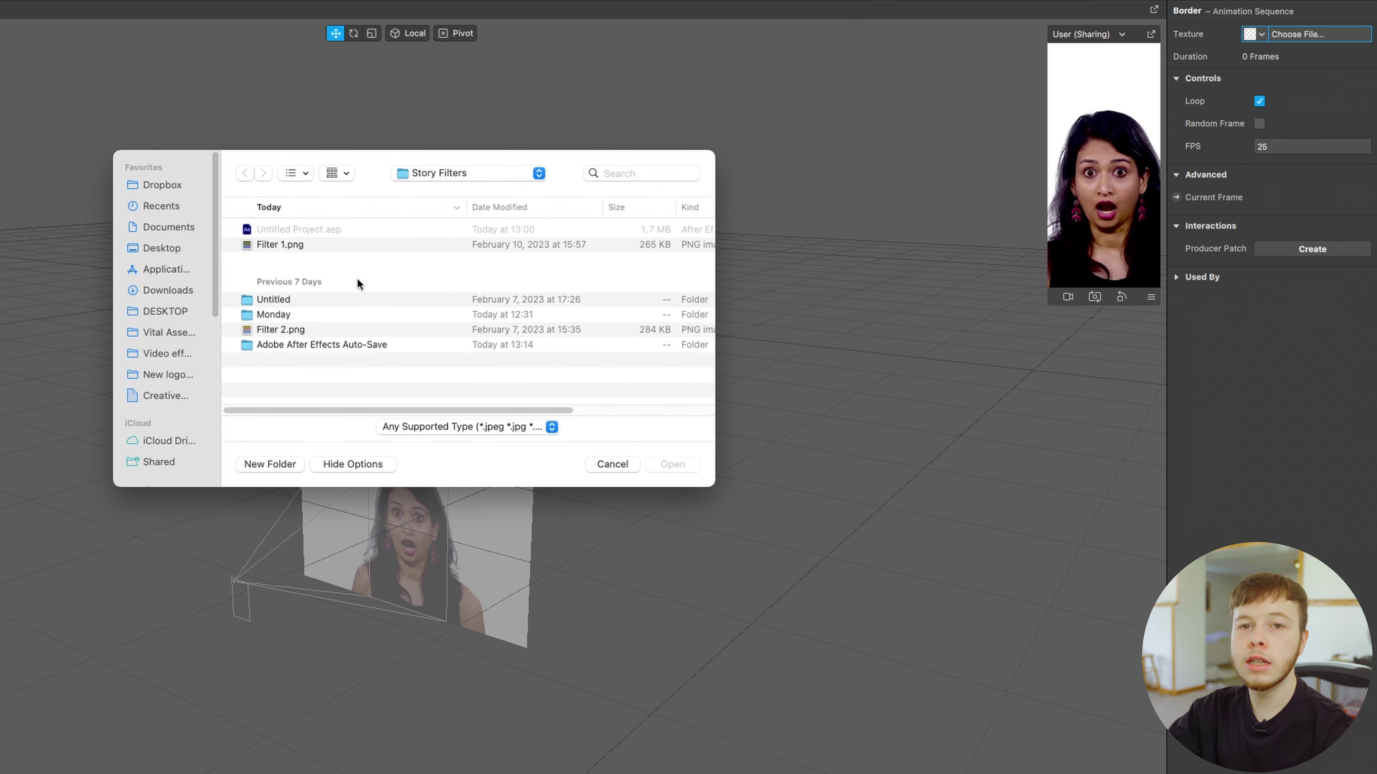
pyautogui.doubleClick(312, 296)
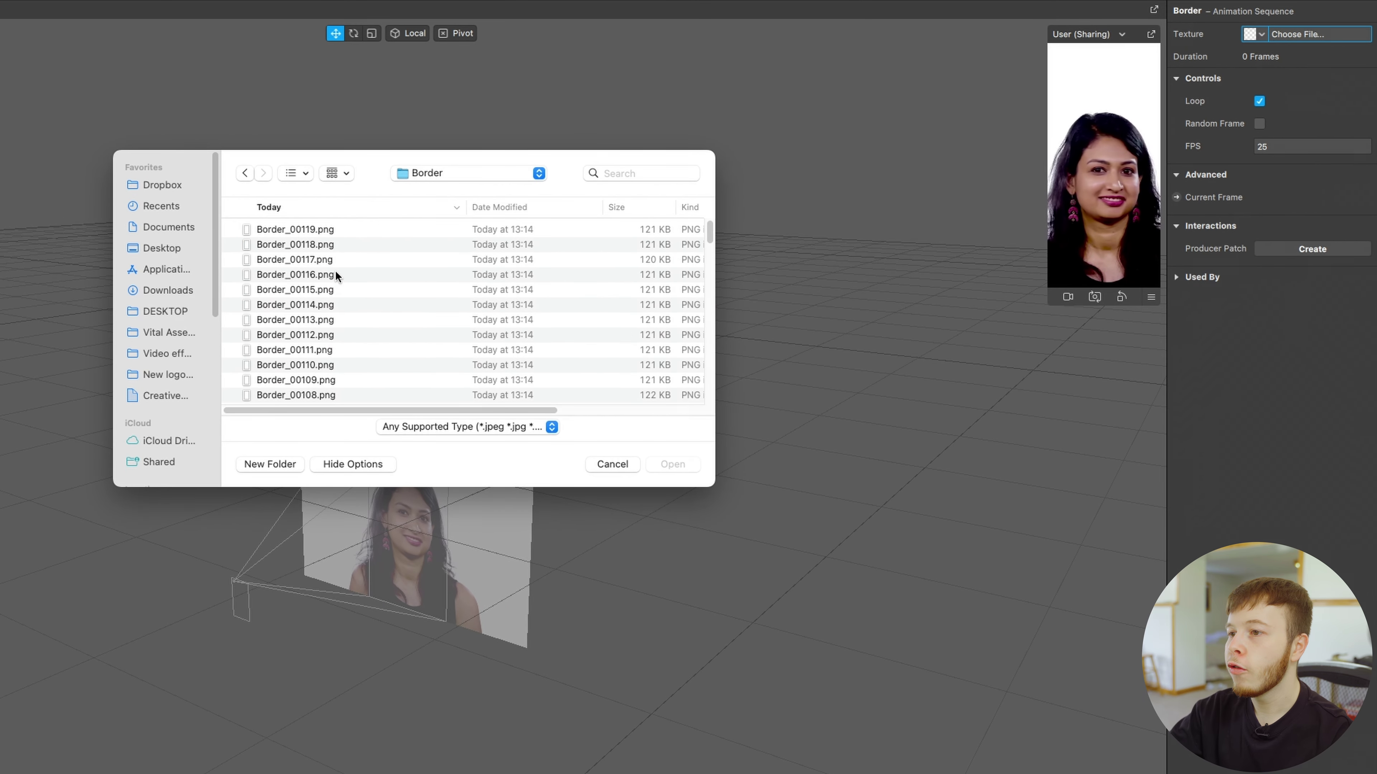
pyautogui.click(301, 232)
pyautogui.scroll(-20, 338, 286)
pyautogui.scroll(-2, 336, 319)
pyautogui.keyDown('shift'); pyautogui.click(302, 388); pyautogui.keyUp('shift')
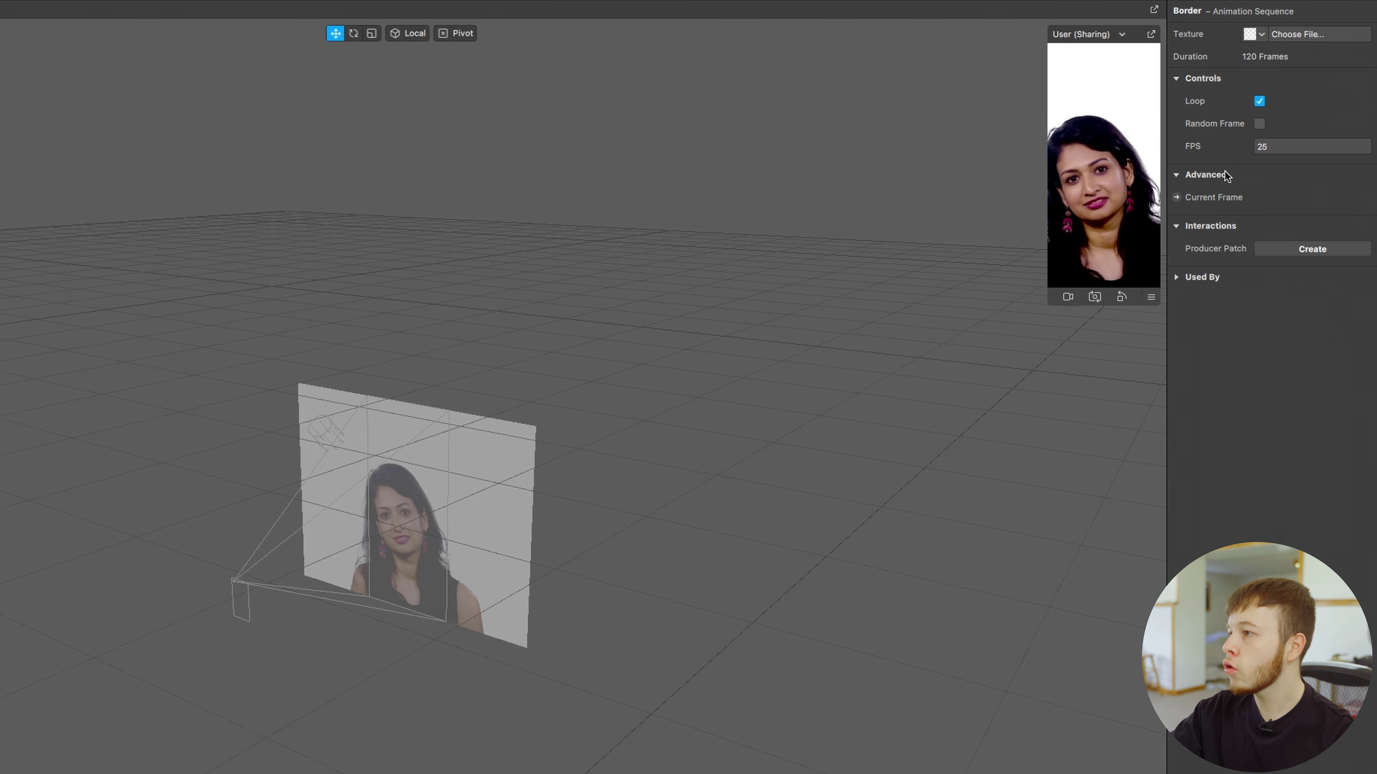
# Set the Border sequence's frame rate to 24 FPS.
pyautogui.click(1294, 145)
pyautogui.write('24')
pyautogui.press('Return')
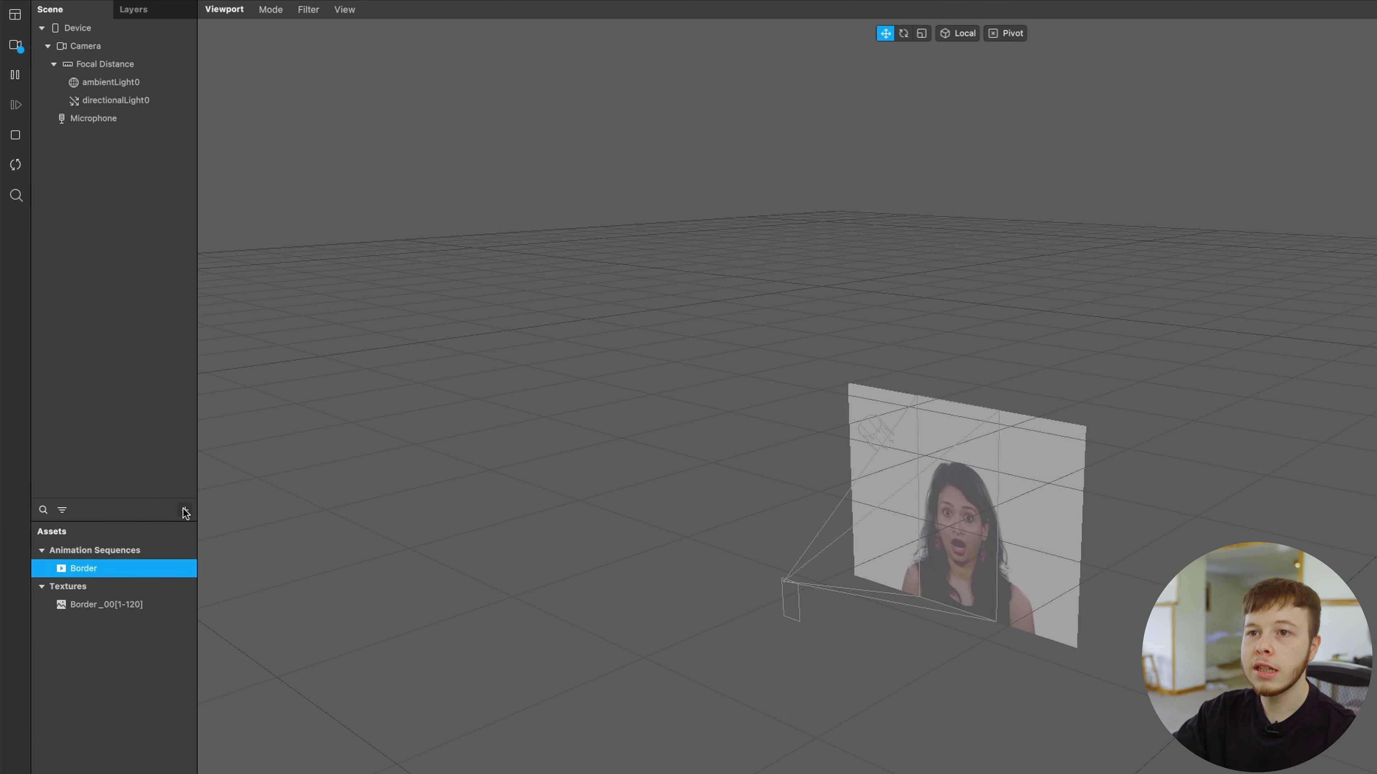
pyautogui.click(185, 511)
# Add a 2D rectangle to the scene.
pyautogui.scroll(-3, 133, 384)
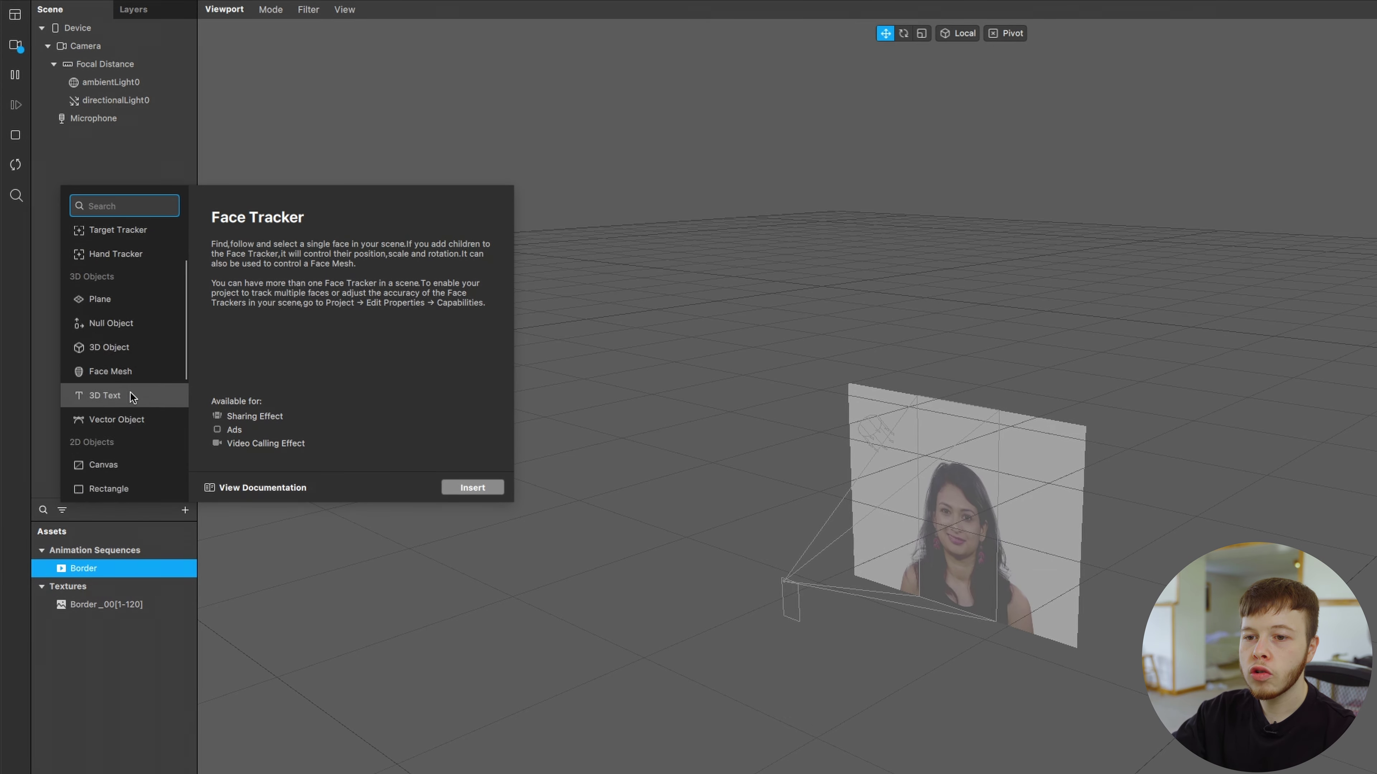
pyautogui.scroll(2, 113, 431)
pyautogui.scroll(-2, 113, 406)
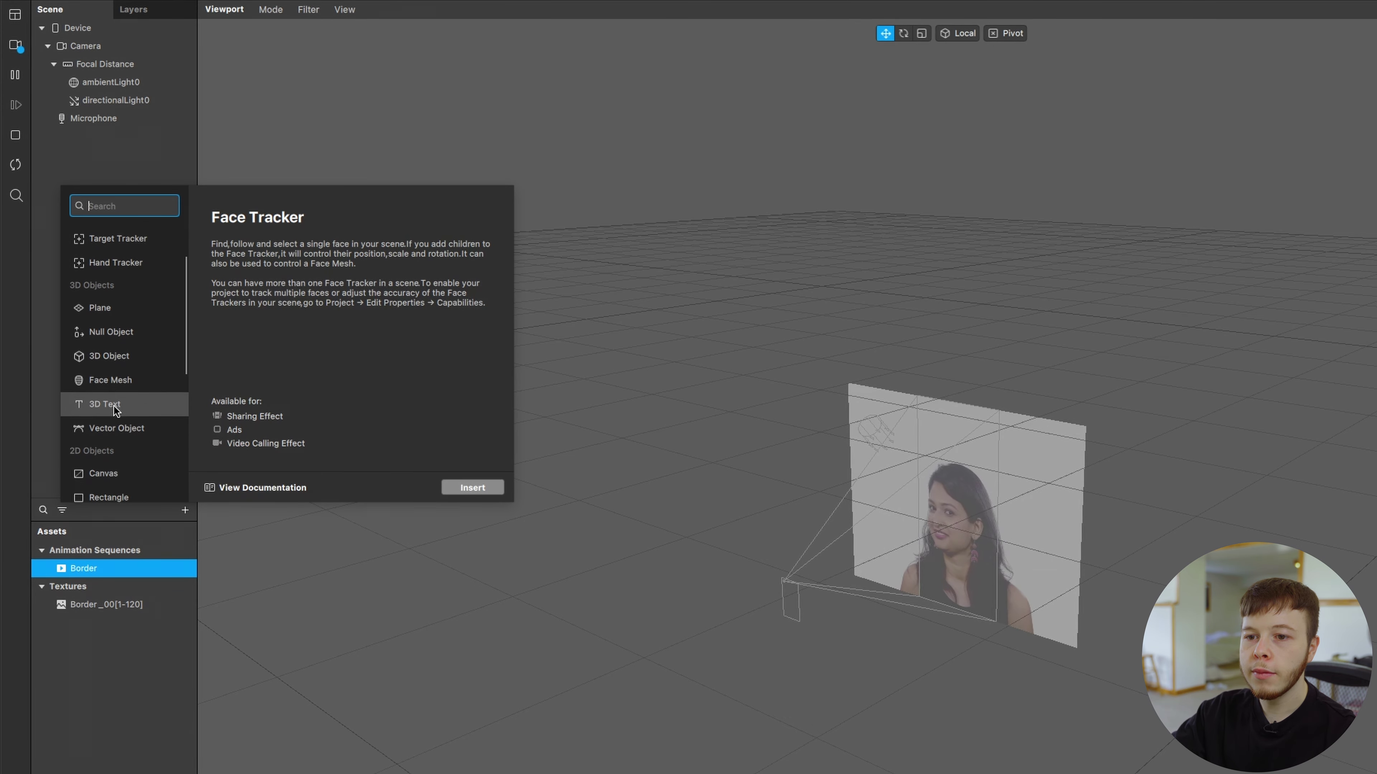
pyautogui.click(108, 490)
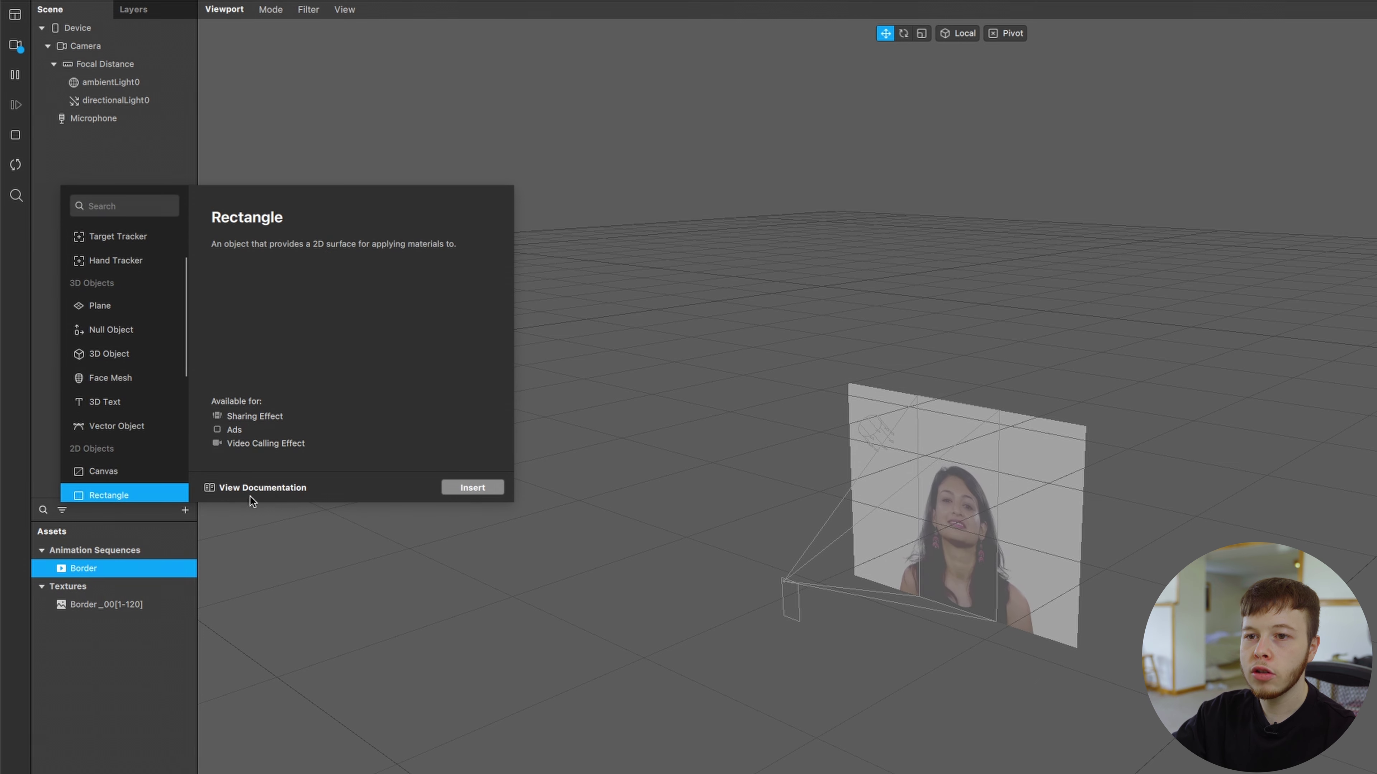
pyautogui.click(472, 487)
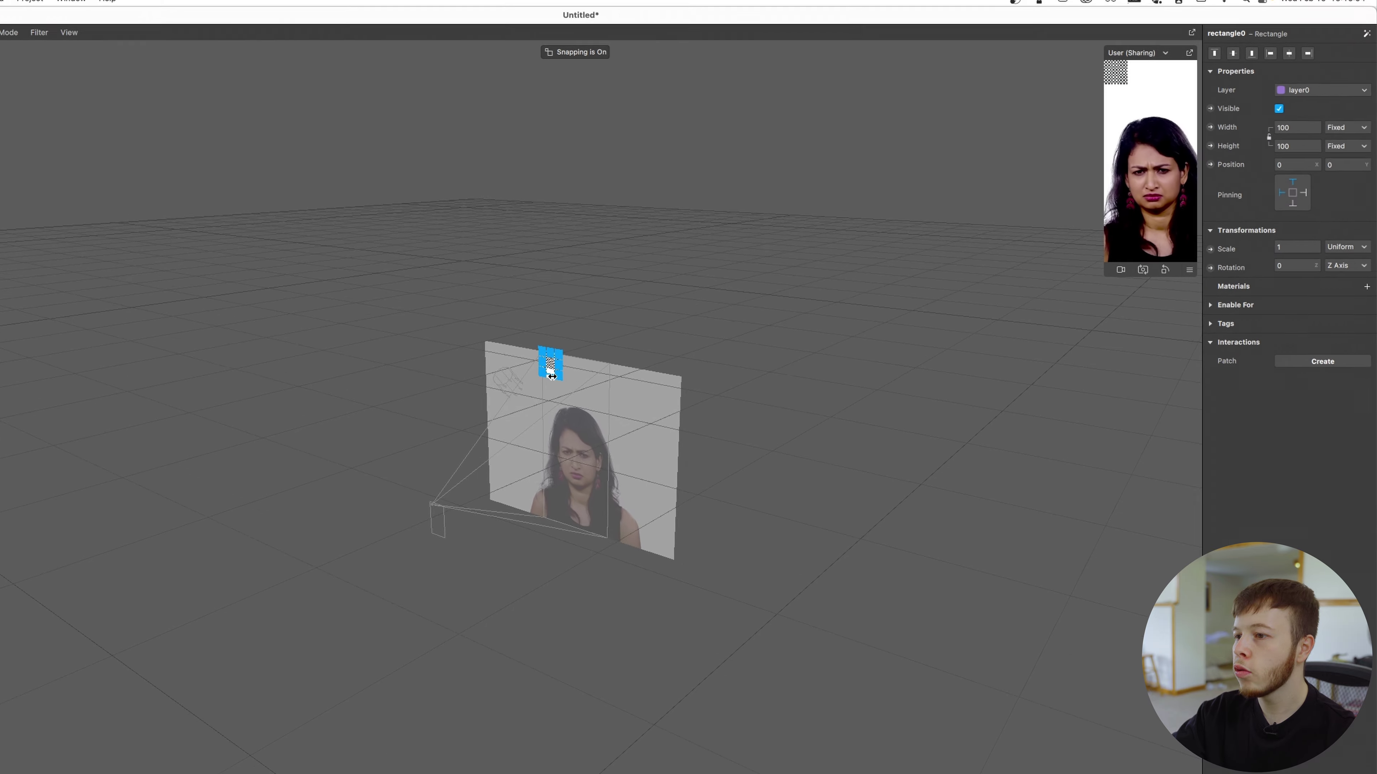
# Size rectangle0 to 100 relative width and height, pin it to the bottom, and create material0.
pyautogui.click(1296, 128)
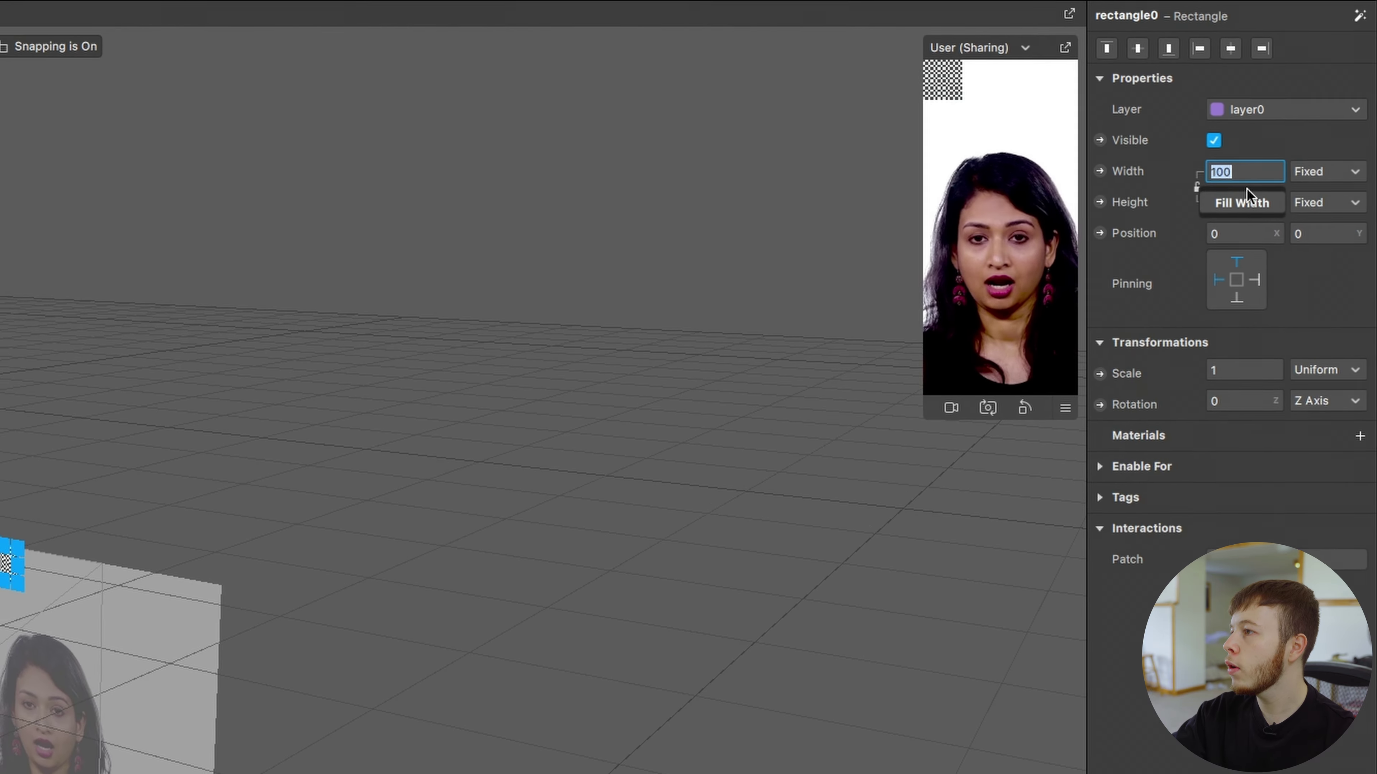
pyautogui.click(1247, 196)
pyautogui.click(1243, 206)
pyautogui.click(1242, 231)
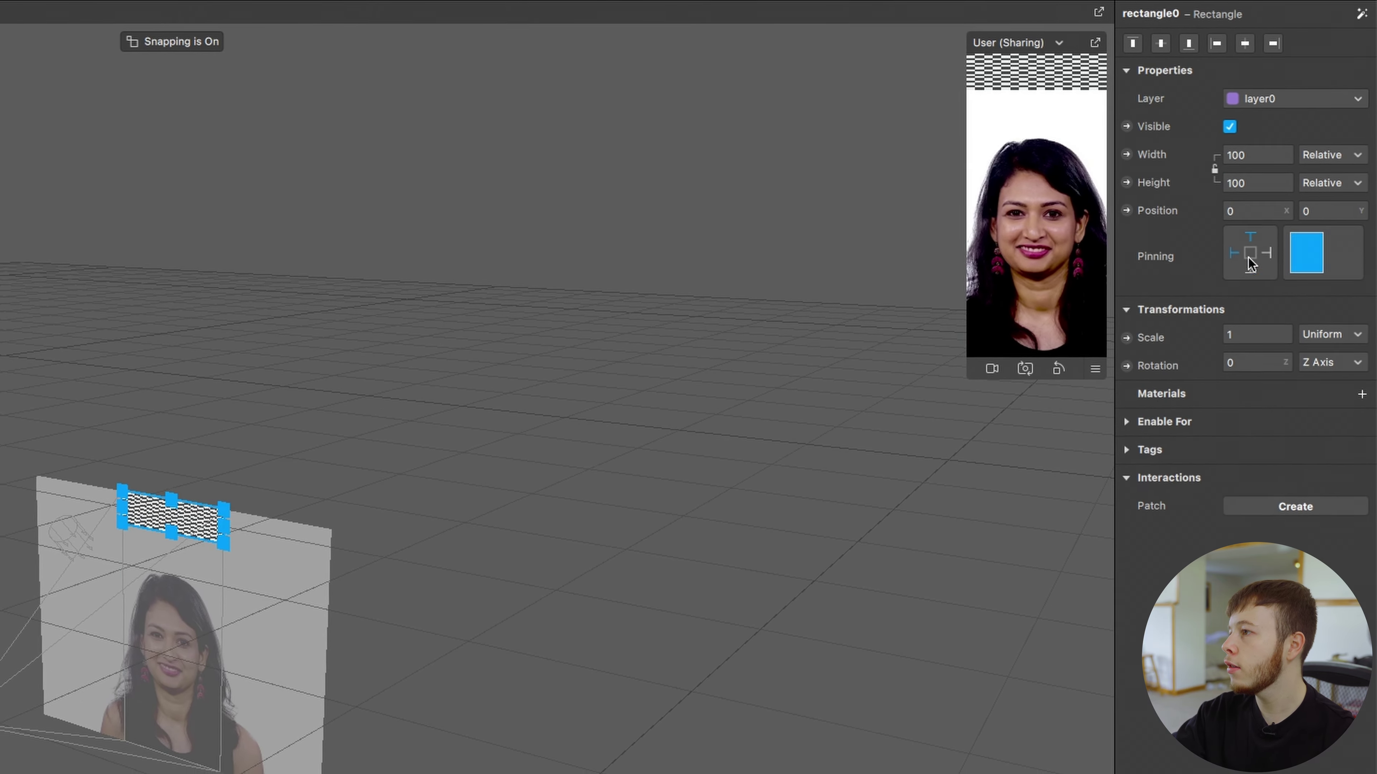
pyautogui.click(1250, 267)
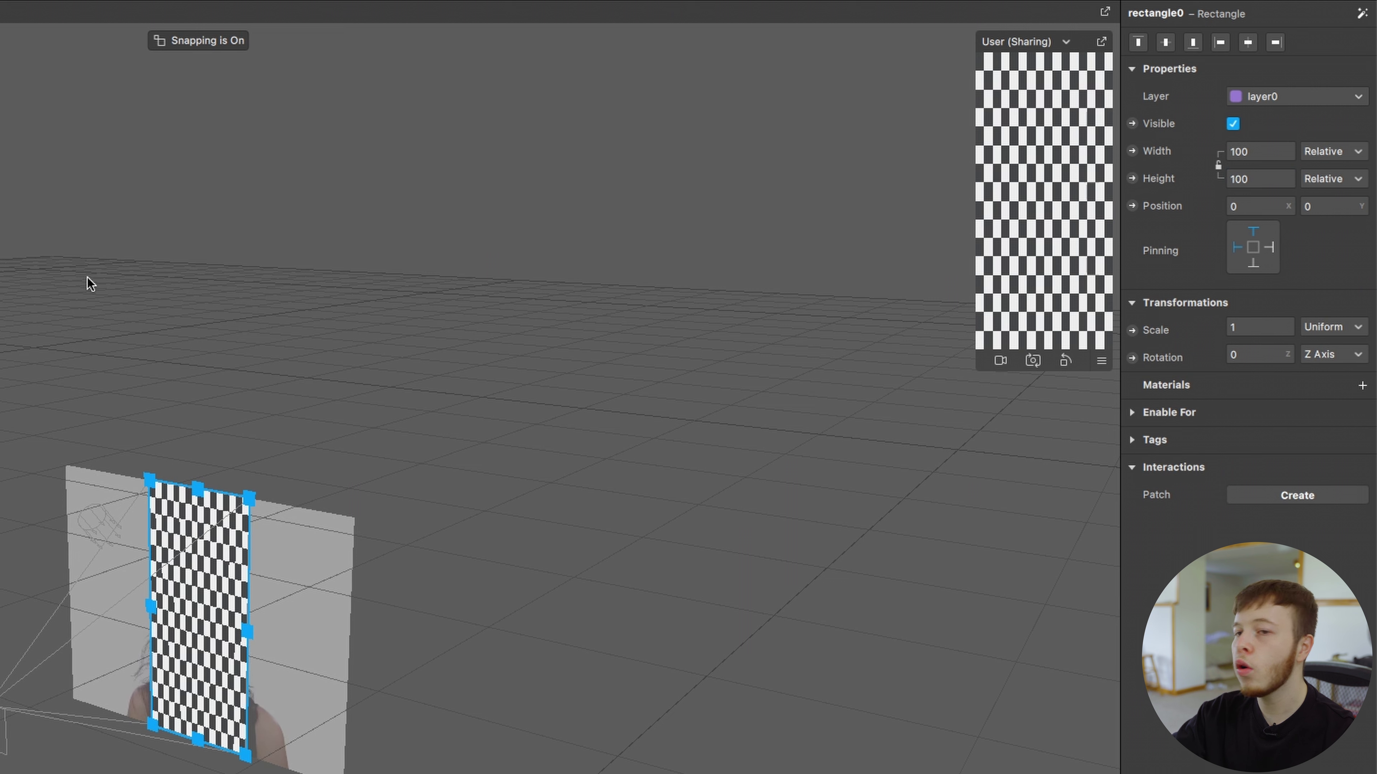
pyautogui.click(1362, 385)
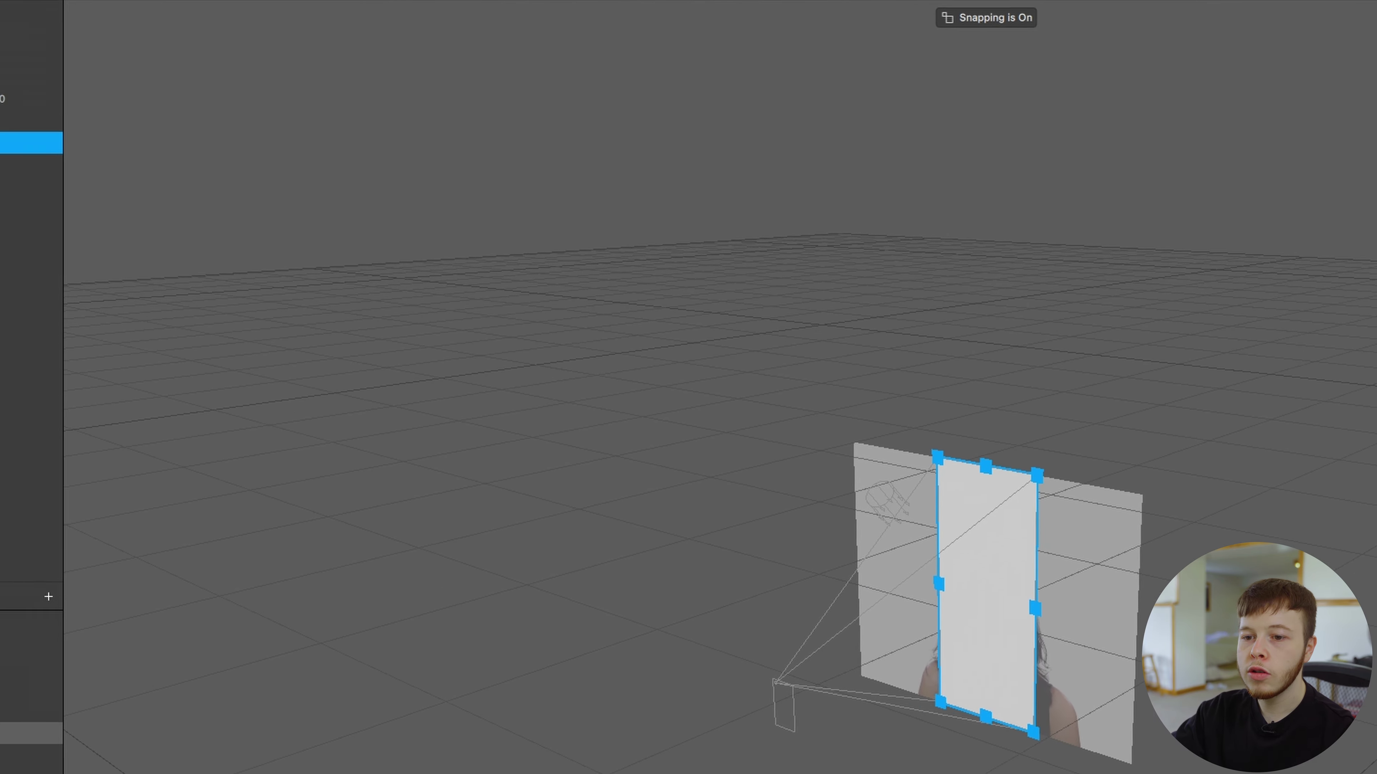
# Give material0 the Border animation as its Diffuse texture and turn on specular shading.
pyautogui.click(112, 751)
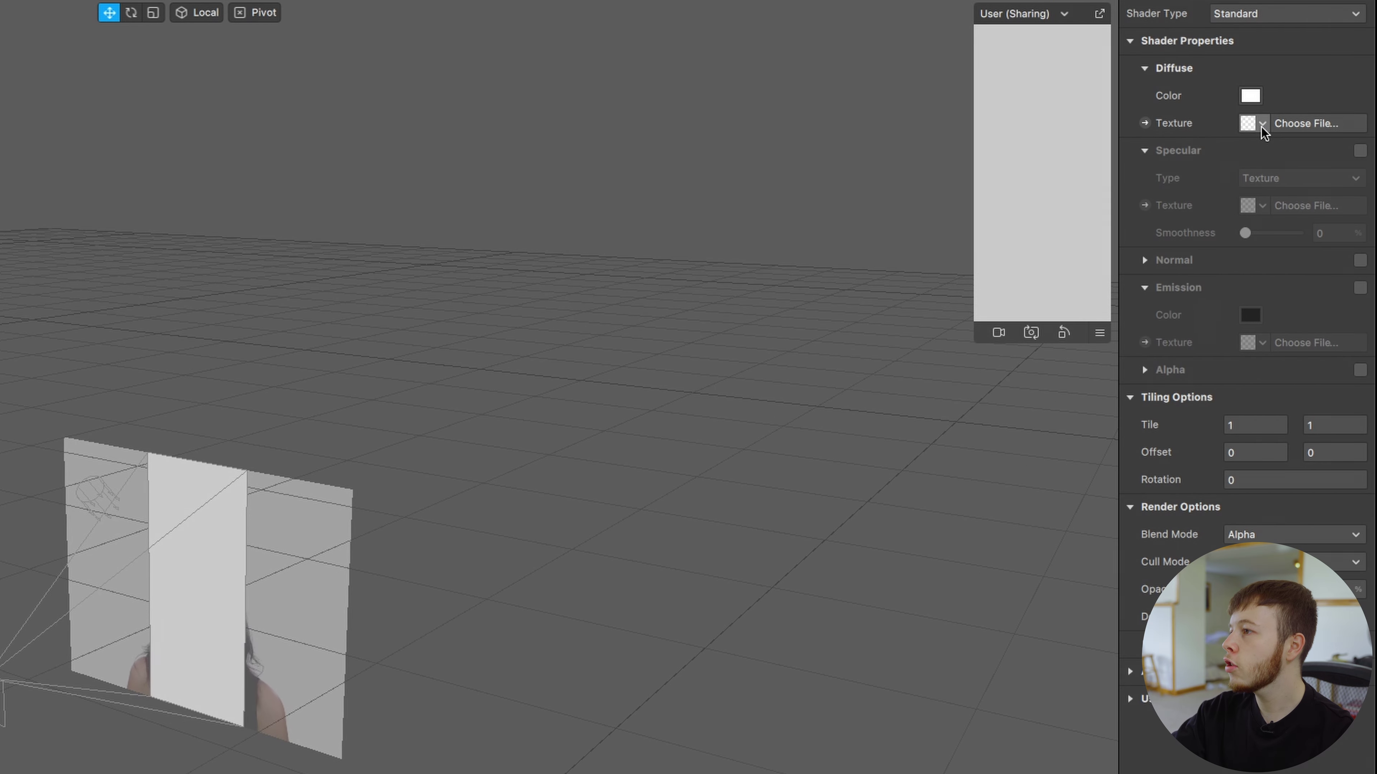
pyautogui.click(1283, 125)
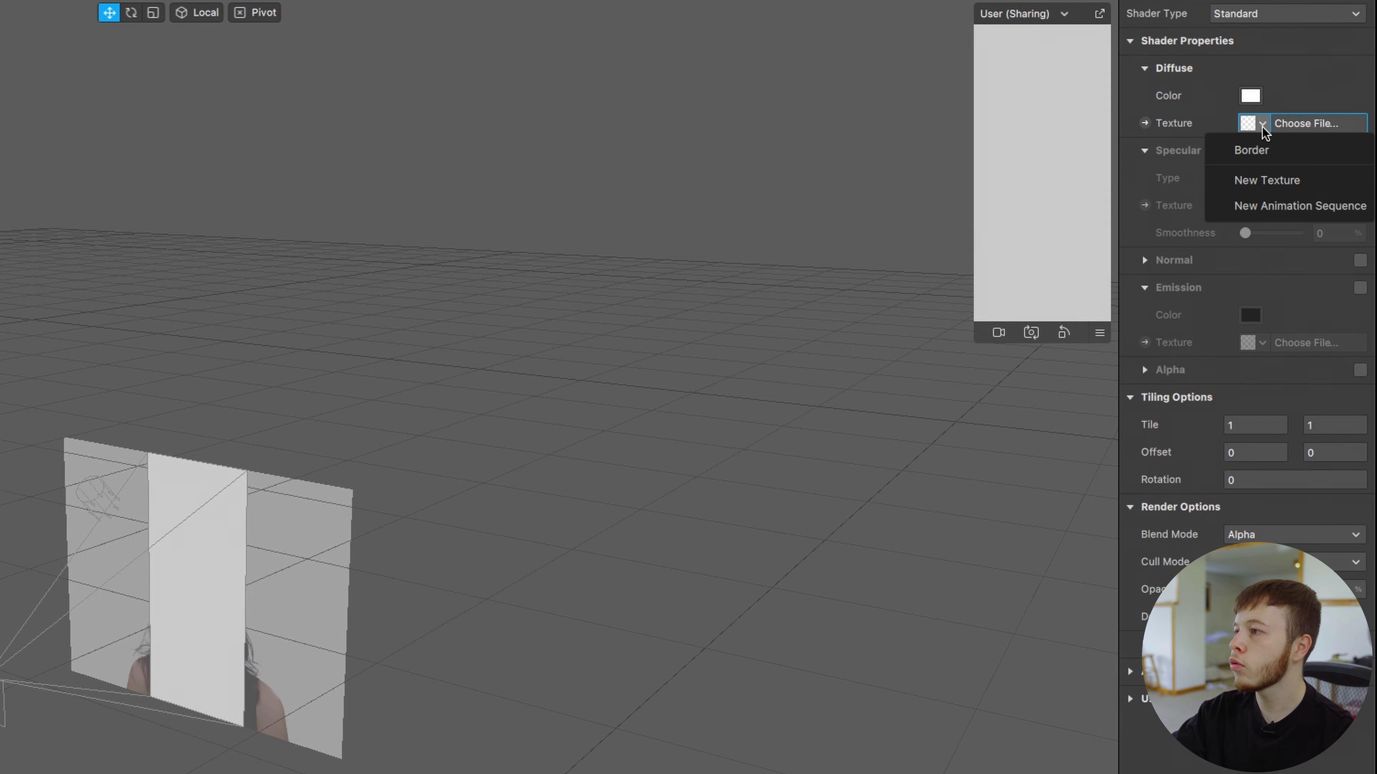
pyautogui.click(1253, 145)
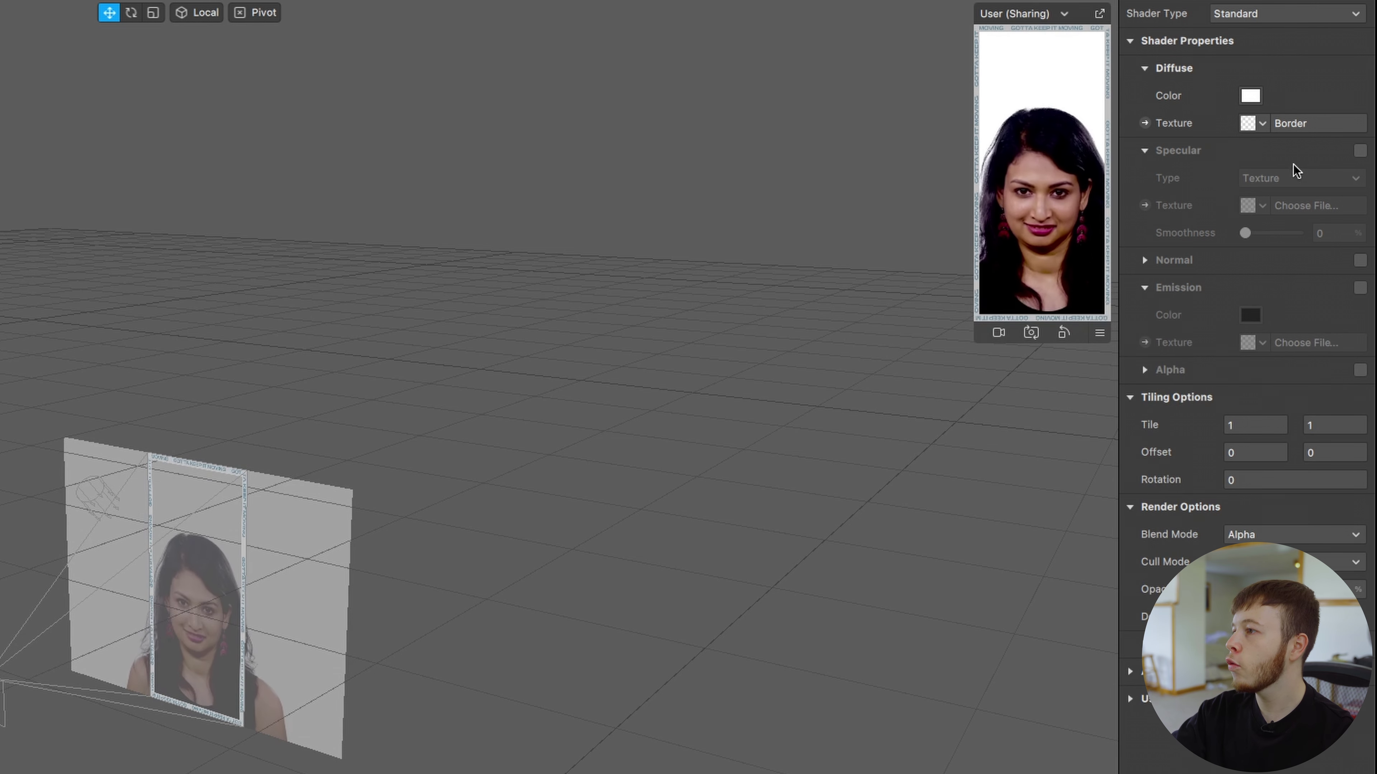
pyautogui.click(1360, 151)
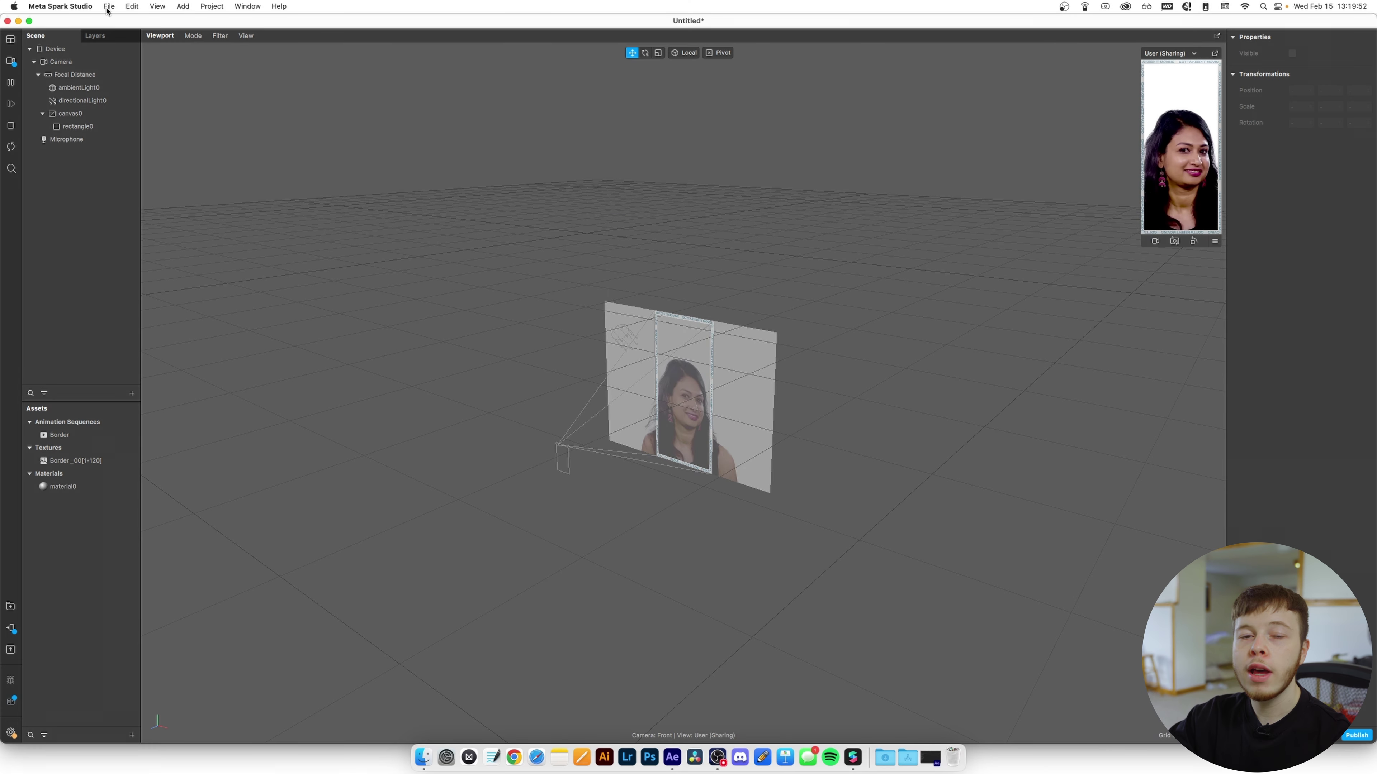
# Import Story Filters/Filter 1.png as a Color LUT and name it 'Colour Lut'.
pyautogui.click(109, 7)
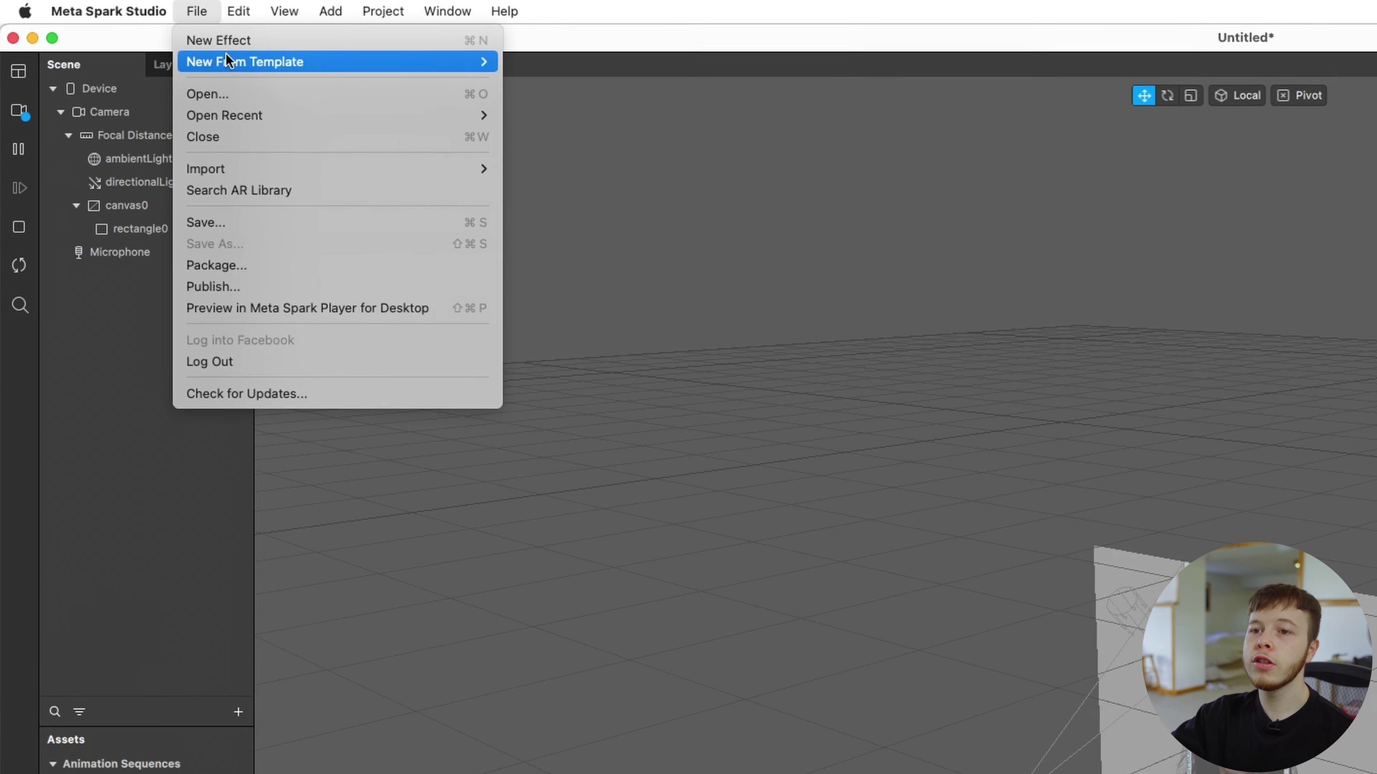
pyautogui.moveTo(461, 168)
pyautogui.click(629, 211)
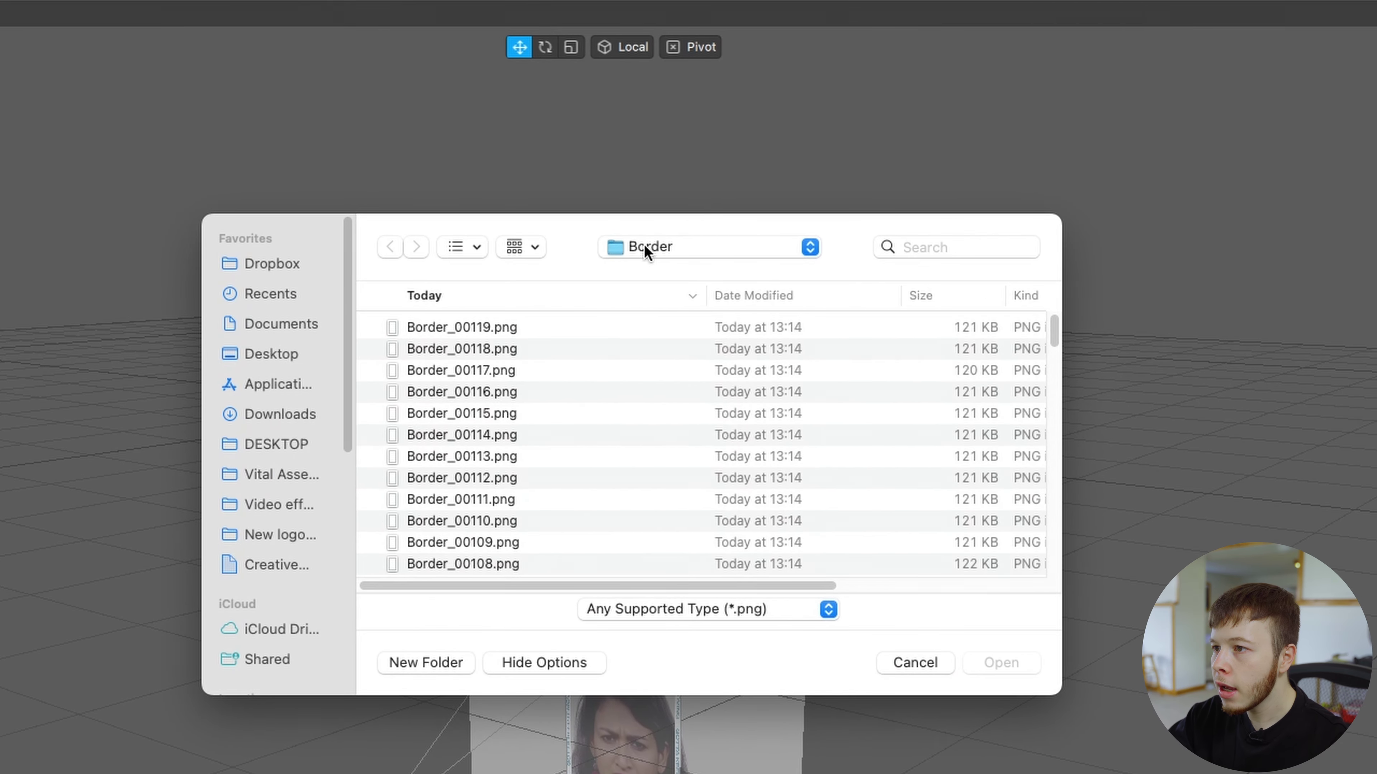
pyautogui.click(646, 251)
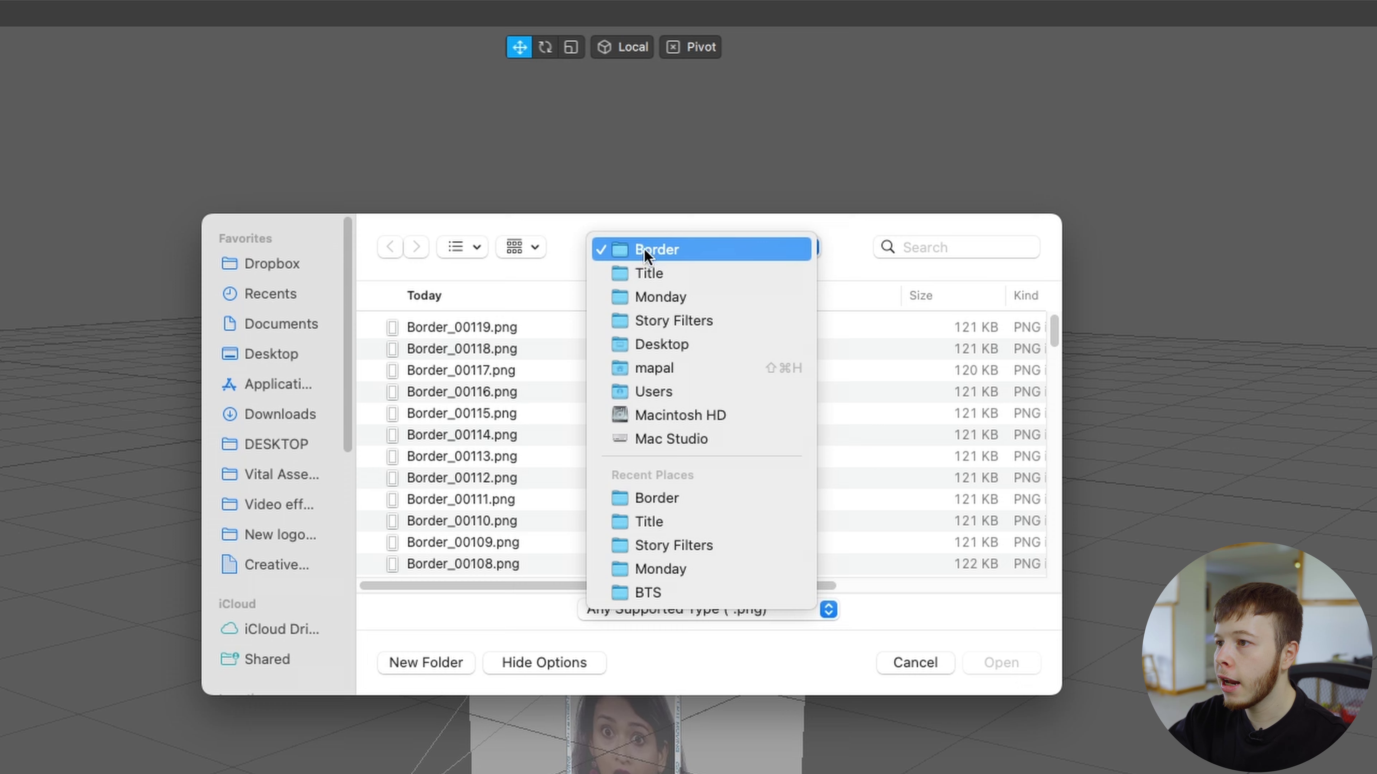
pyautogui.click(672, 321)
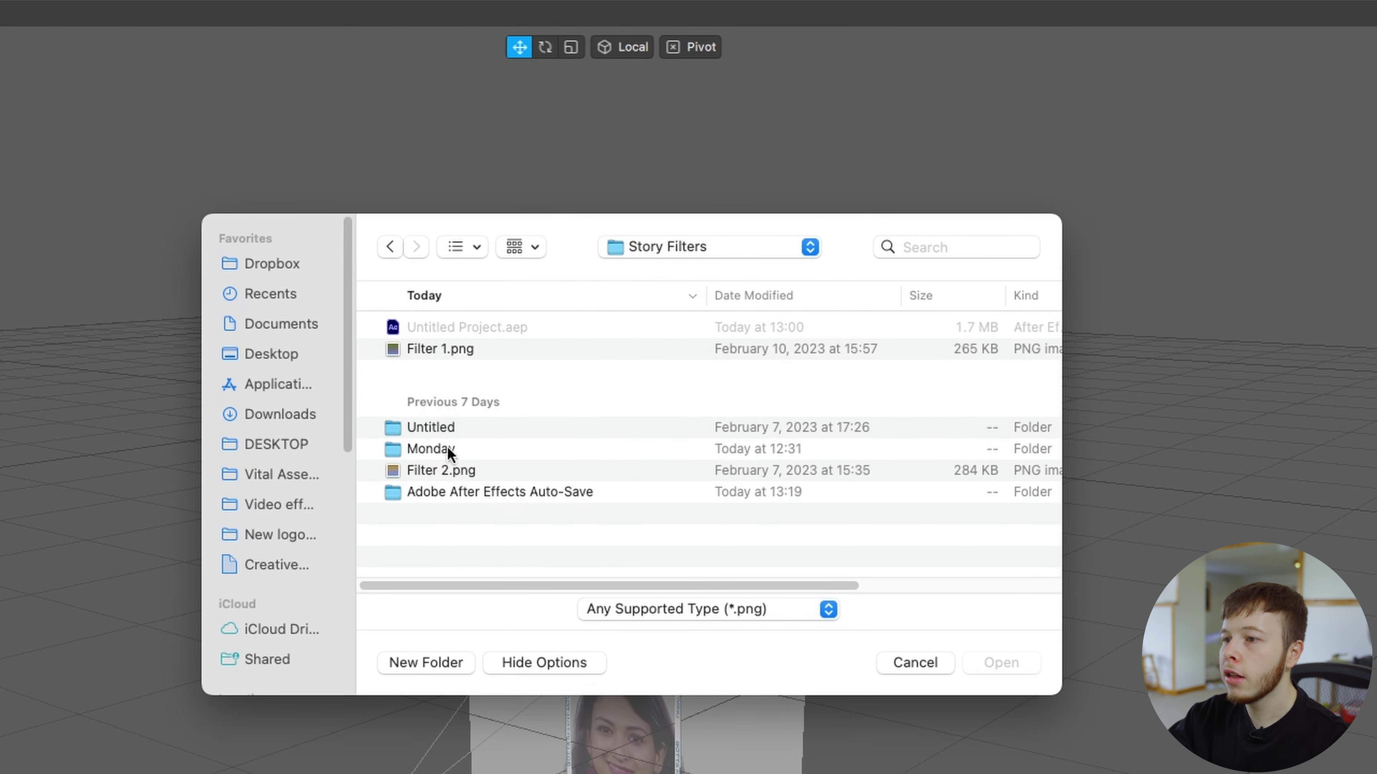
pyautogui.click(454, 352)
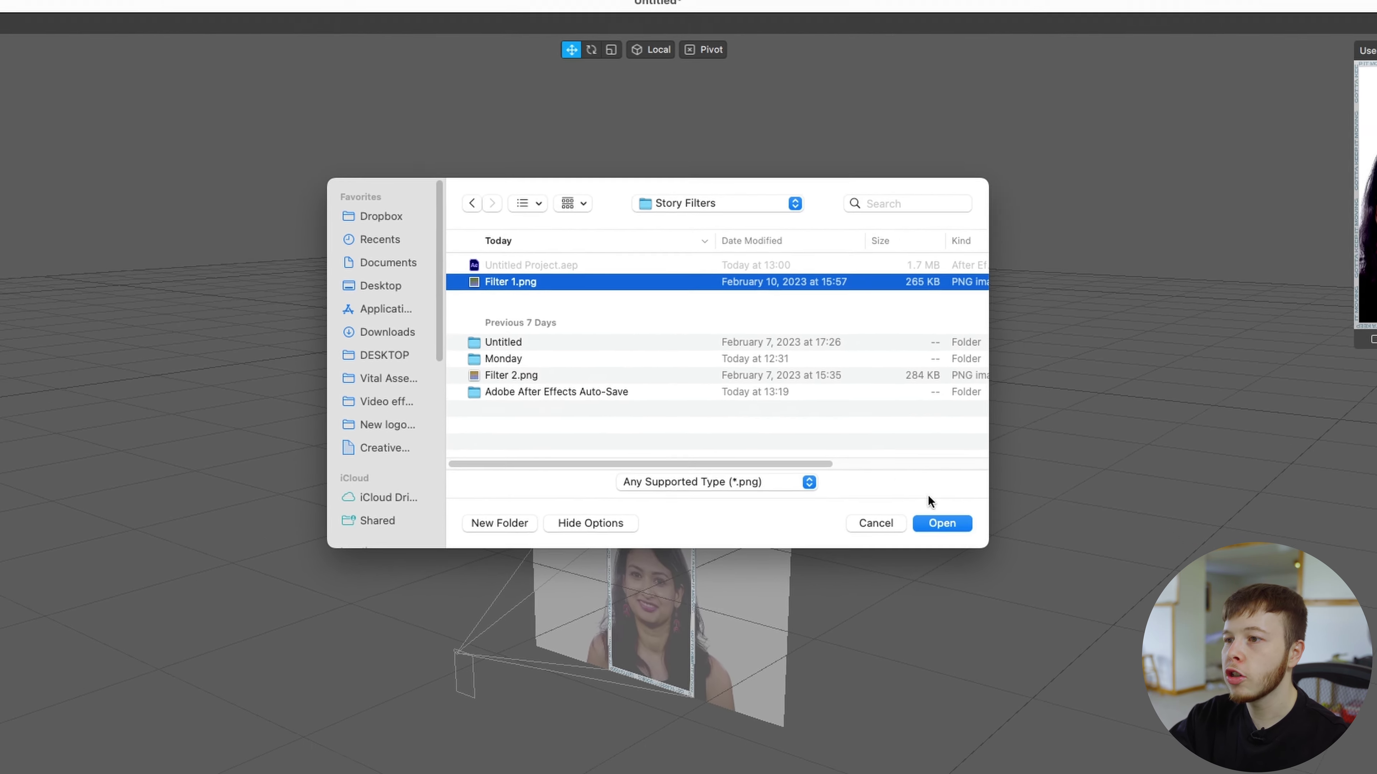
pyautogui.click(928, 468)
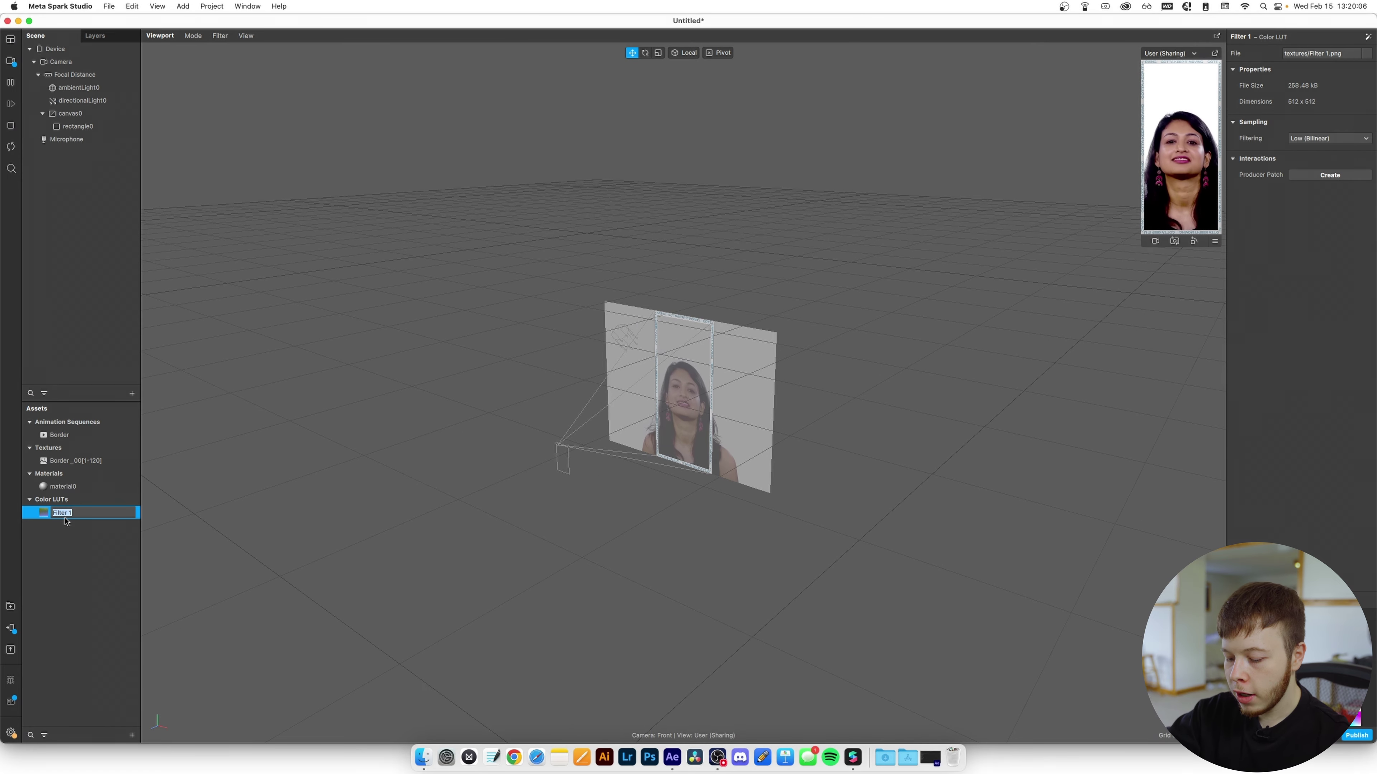
pyautogui.write('Colour L')
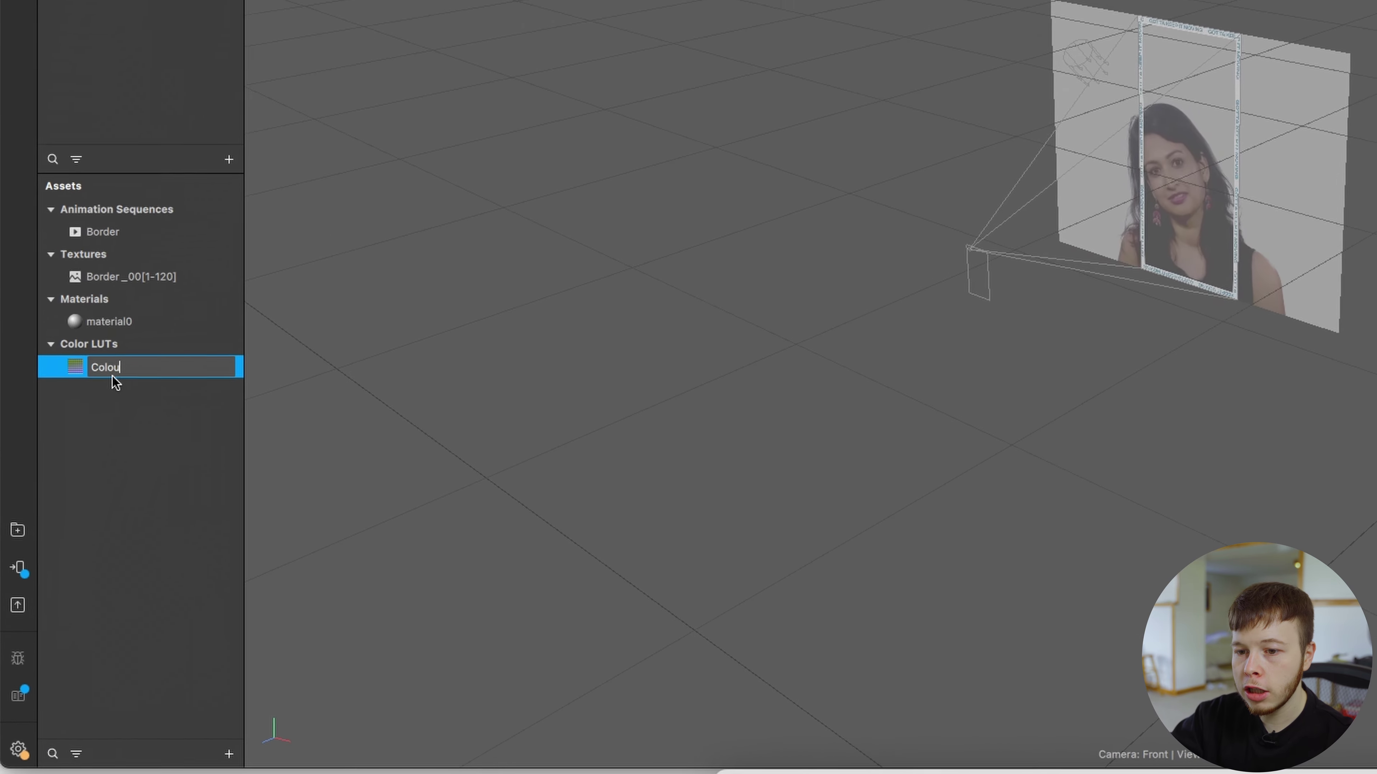
pyautogui.write('ut')
pyautogui.press('Return')
# Apply the Colour Lut asset to the camera feed.
pyautogui.rightClick(147, 316)
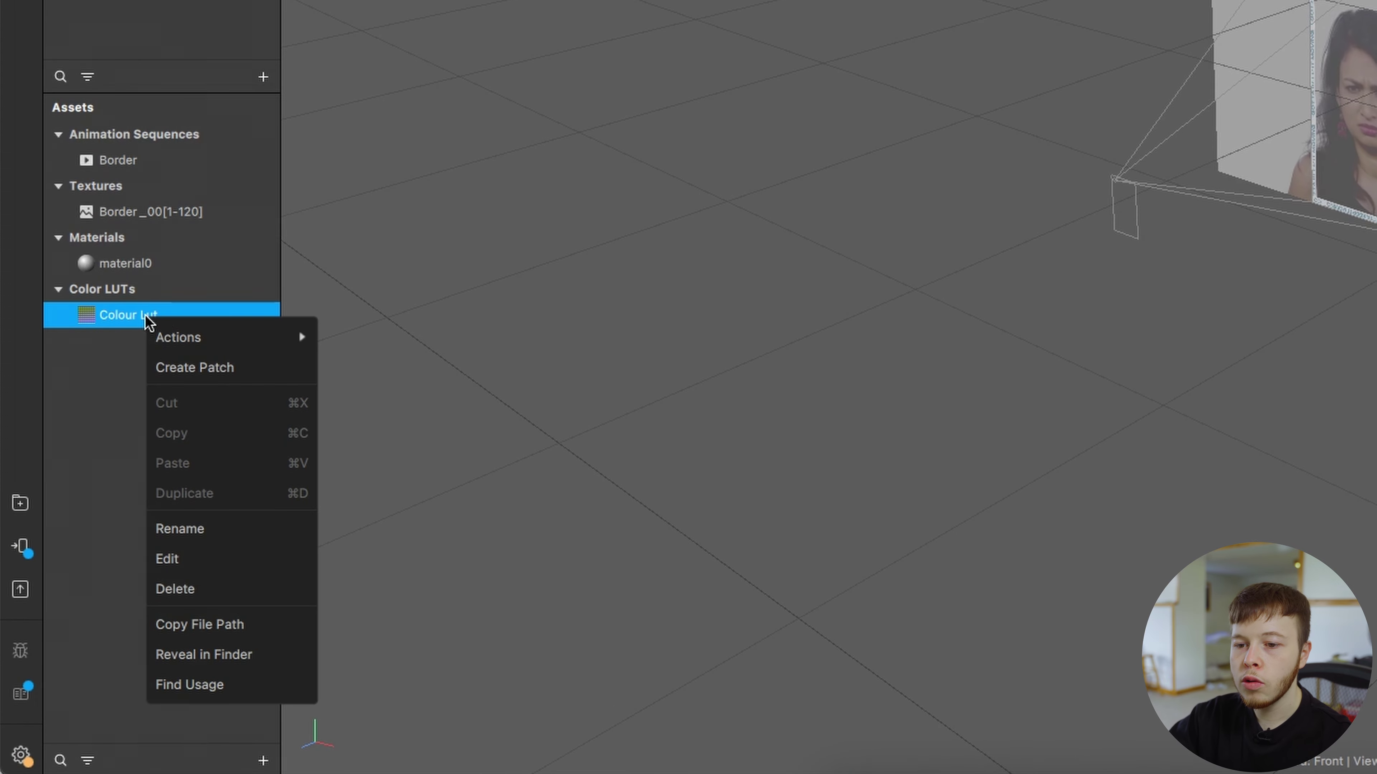
pyautogui.moveTo(305, 335)
pyautogui.click(400, 337)
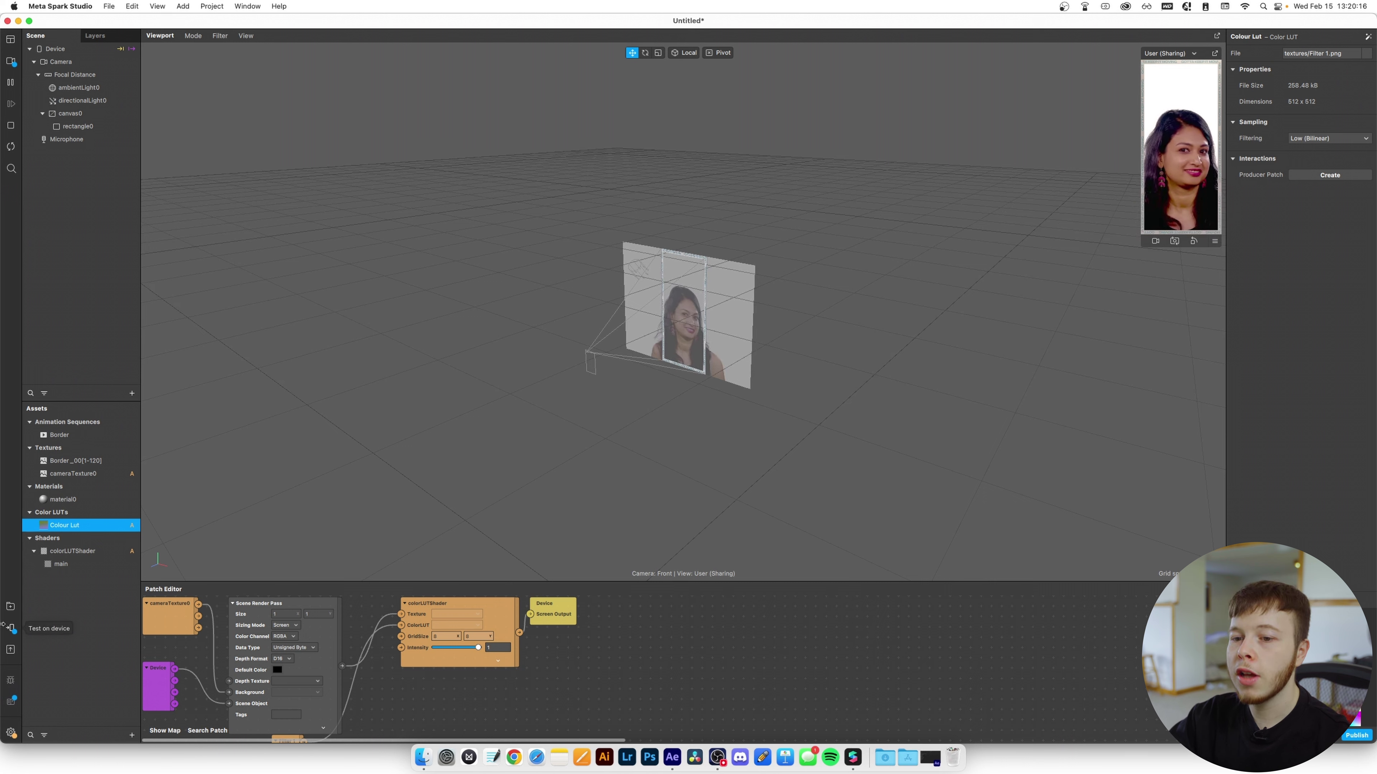
pyautogui.click(874, 467)
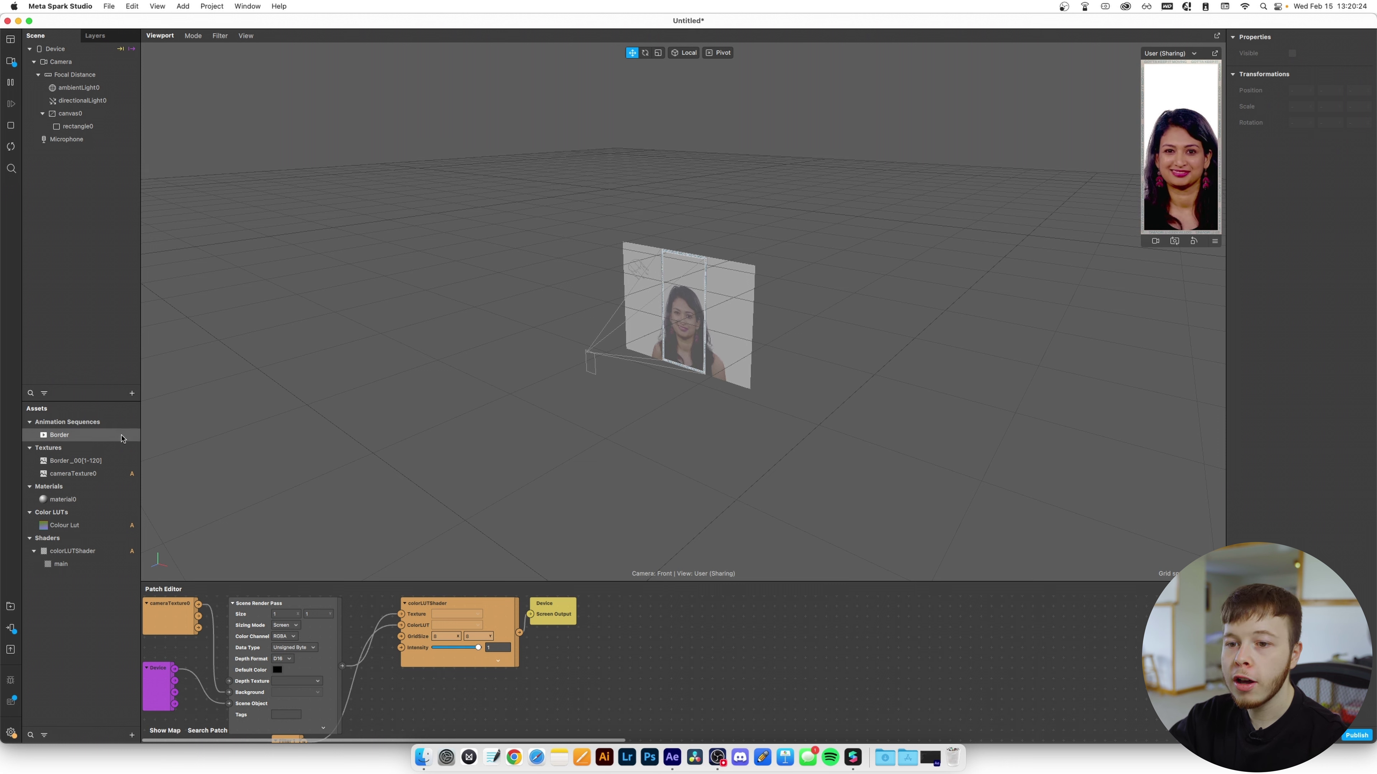
# Drop material0's specular smoothness to 34, then start publishing the effect.
pyautogui.click(67, 497)
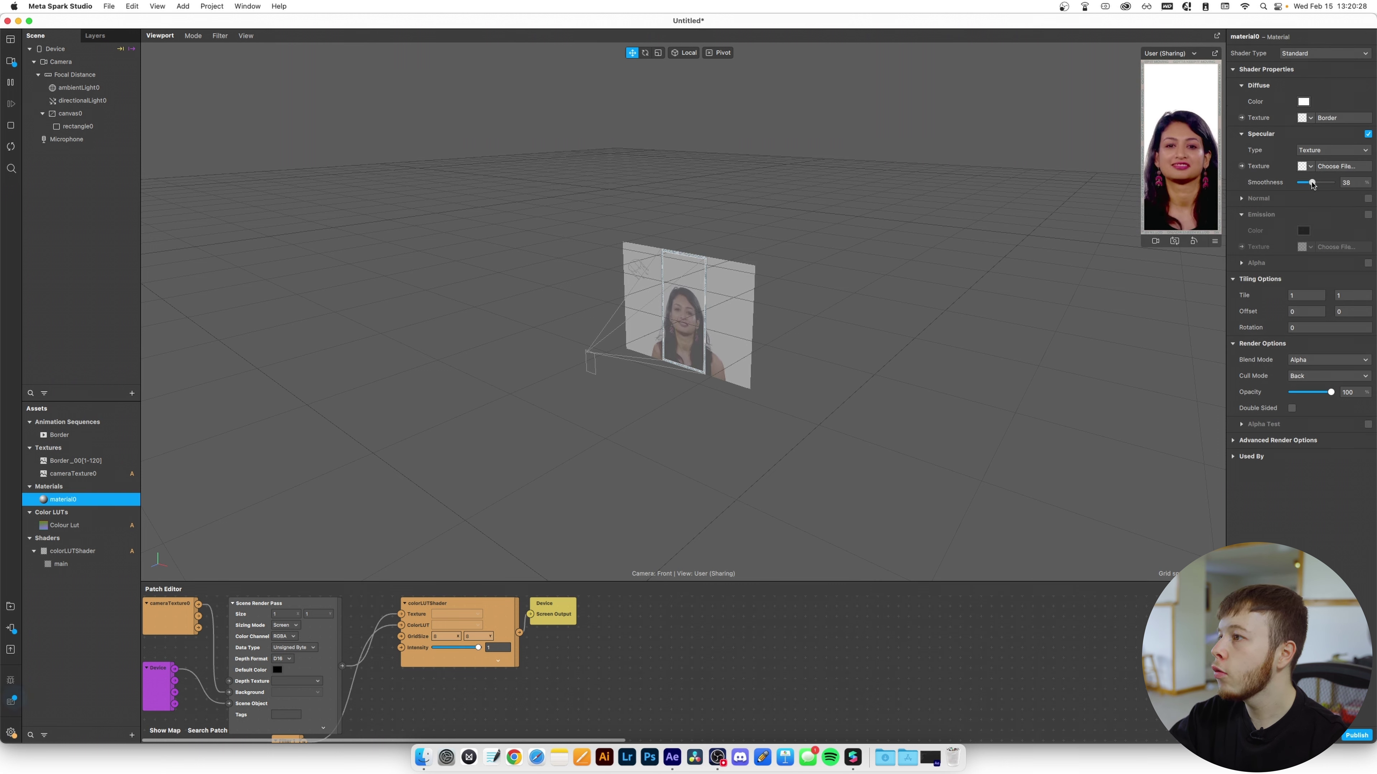
pyautogui.moveTo(1313, 185); pyautogui.dragTo(1310, 183)
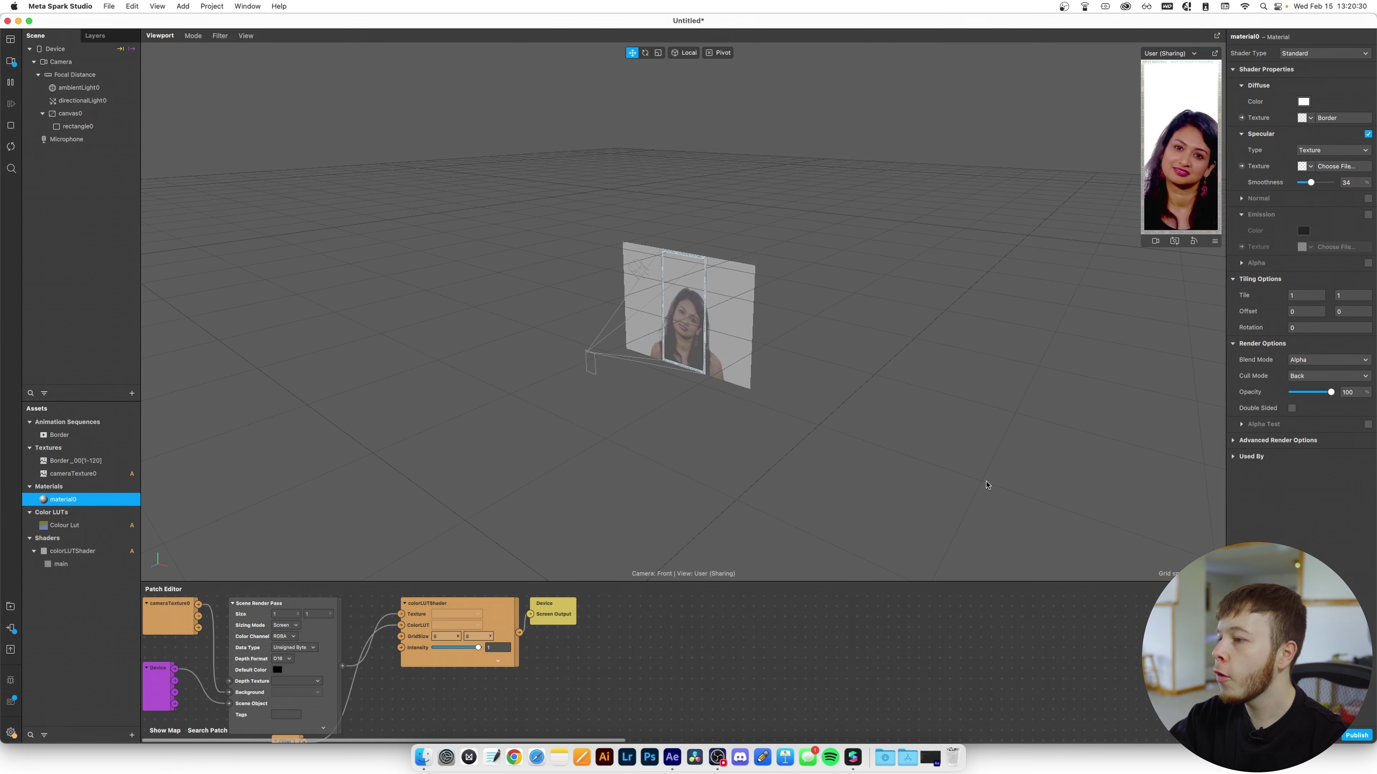
pyautogui.click(986, 484)
pyautogui.click(1357, 735)
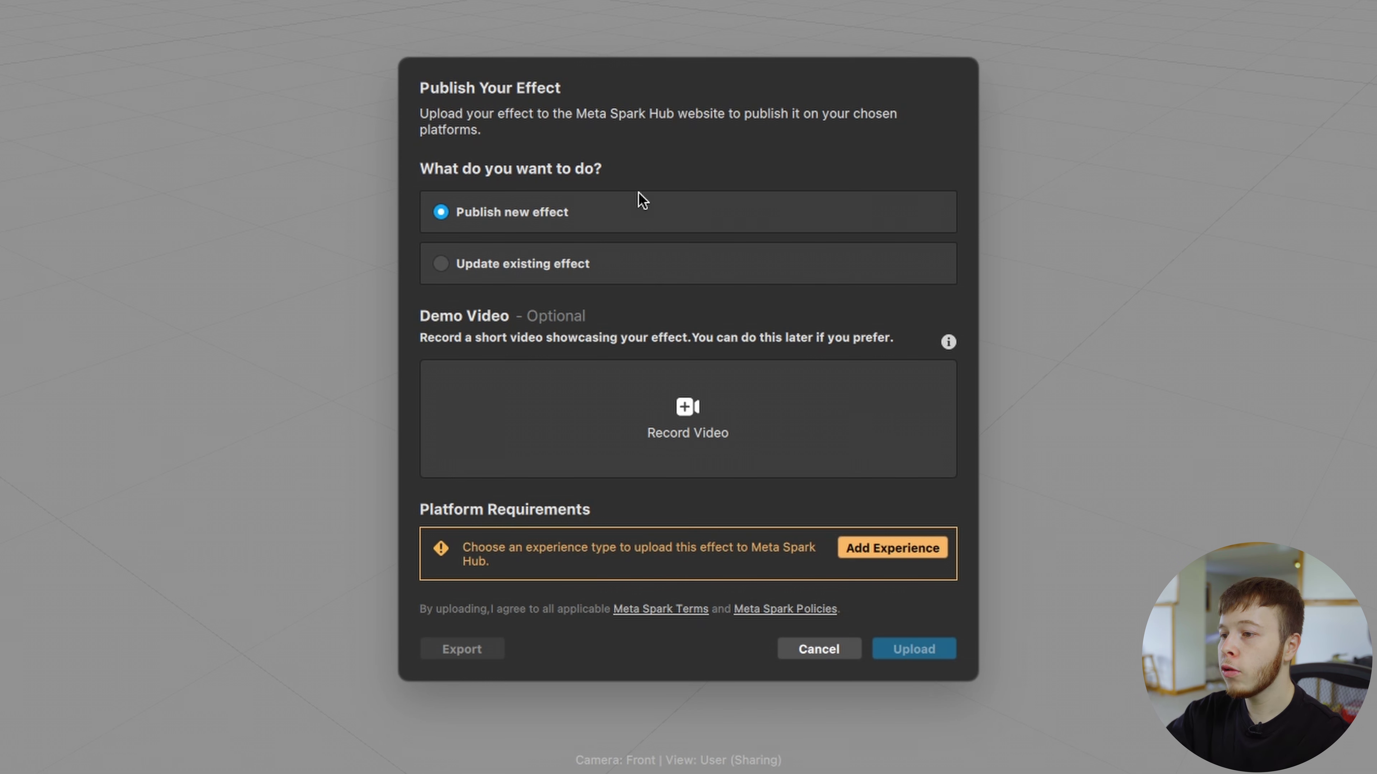
# Add a Sharing Effect experience usable on the camera and existing media for Instagram.
pyautogui.click(904, 559)
pyautogui.click(945, 569)
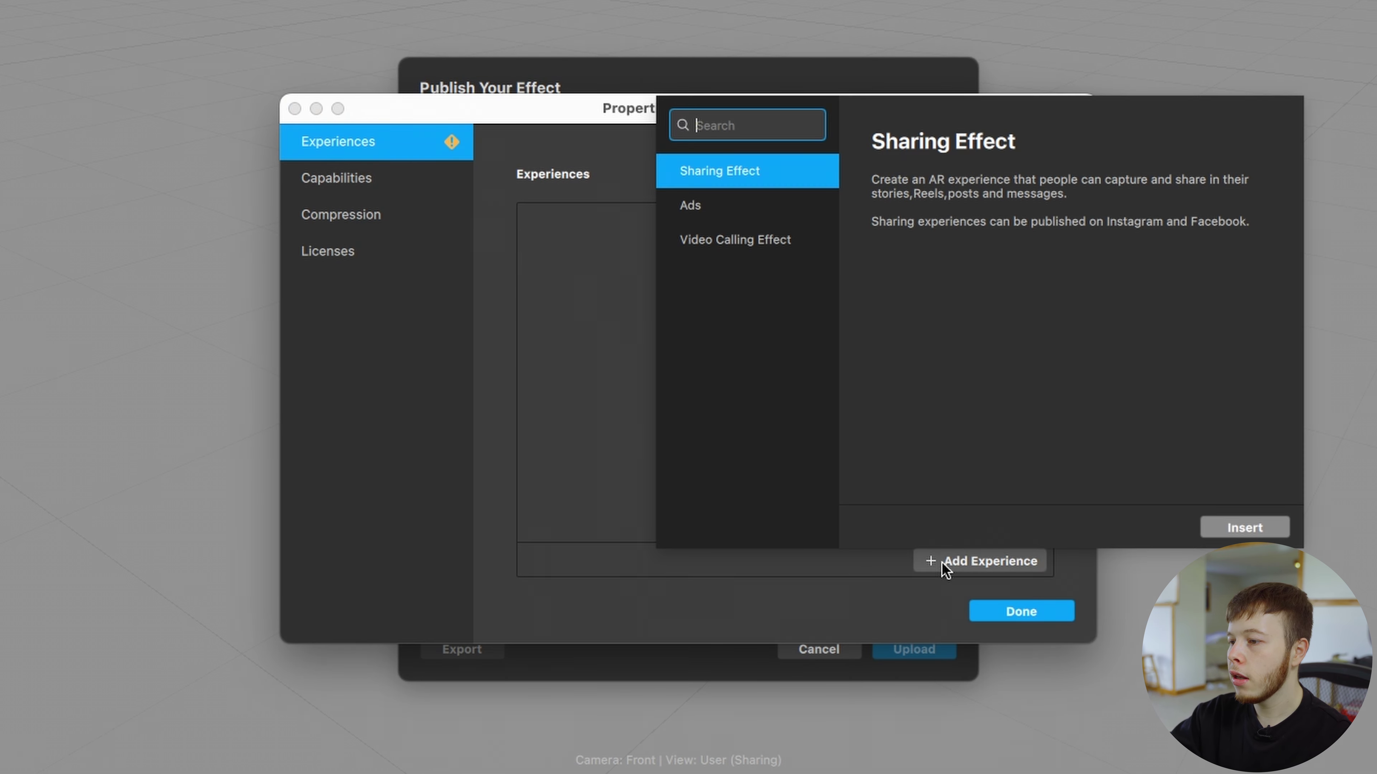
pyautogui.click(690, 175)
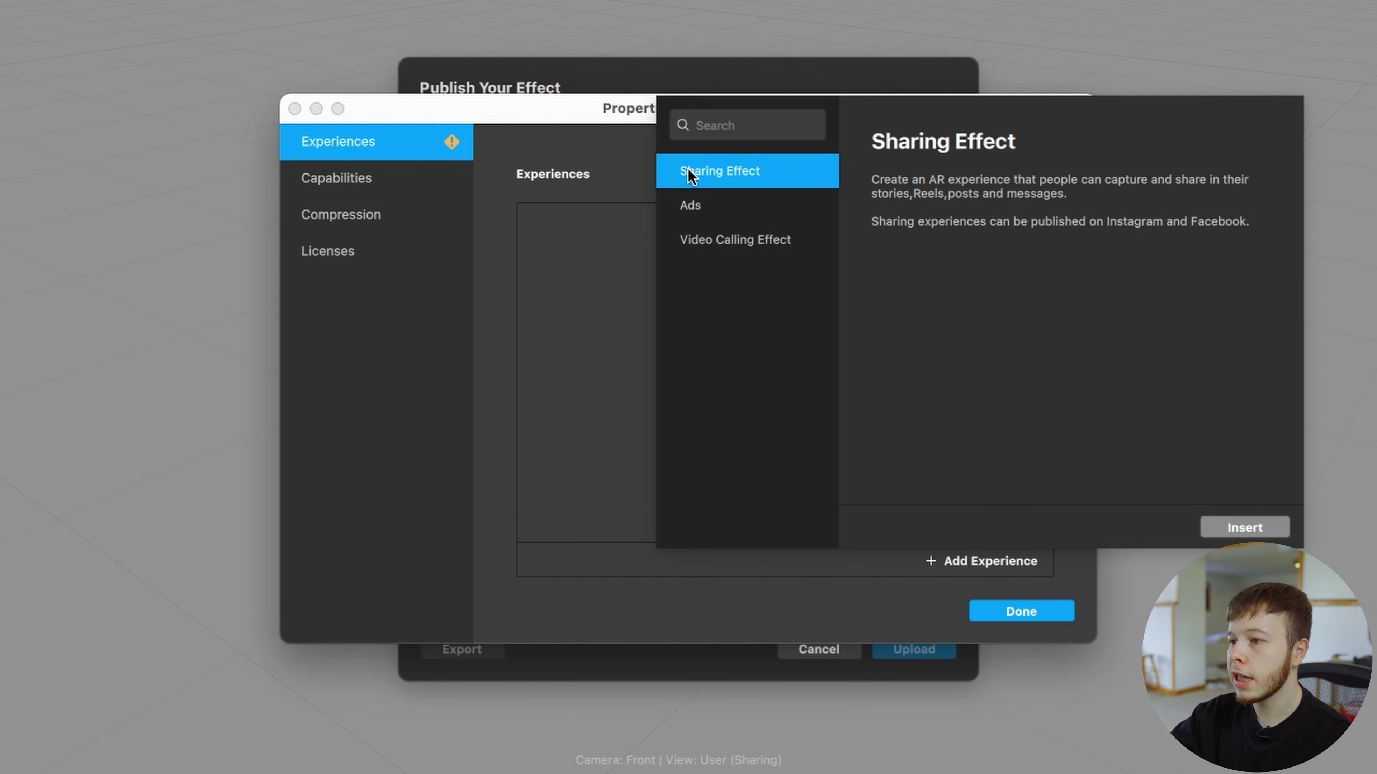
pyautogui.click(1238, 530)
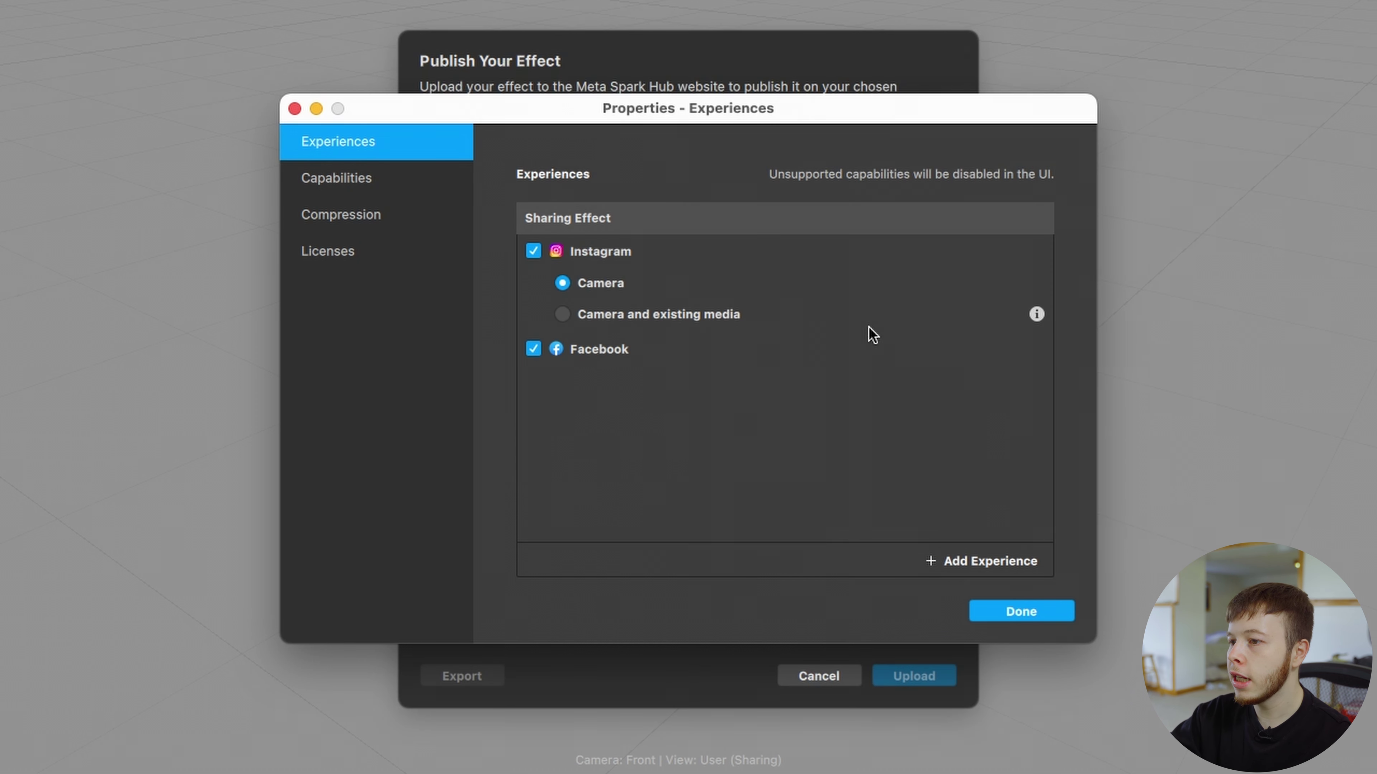
pyautogui.click(571, 322)
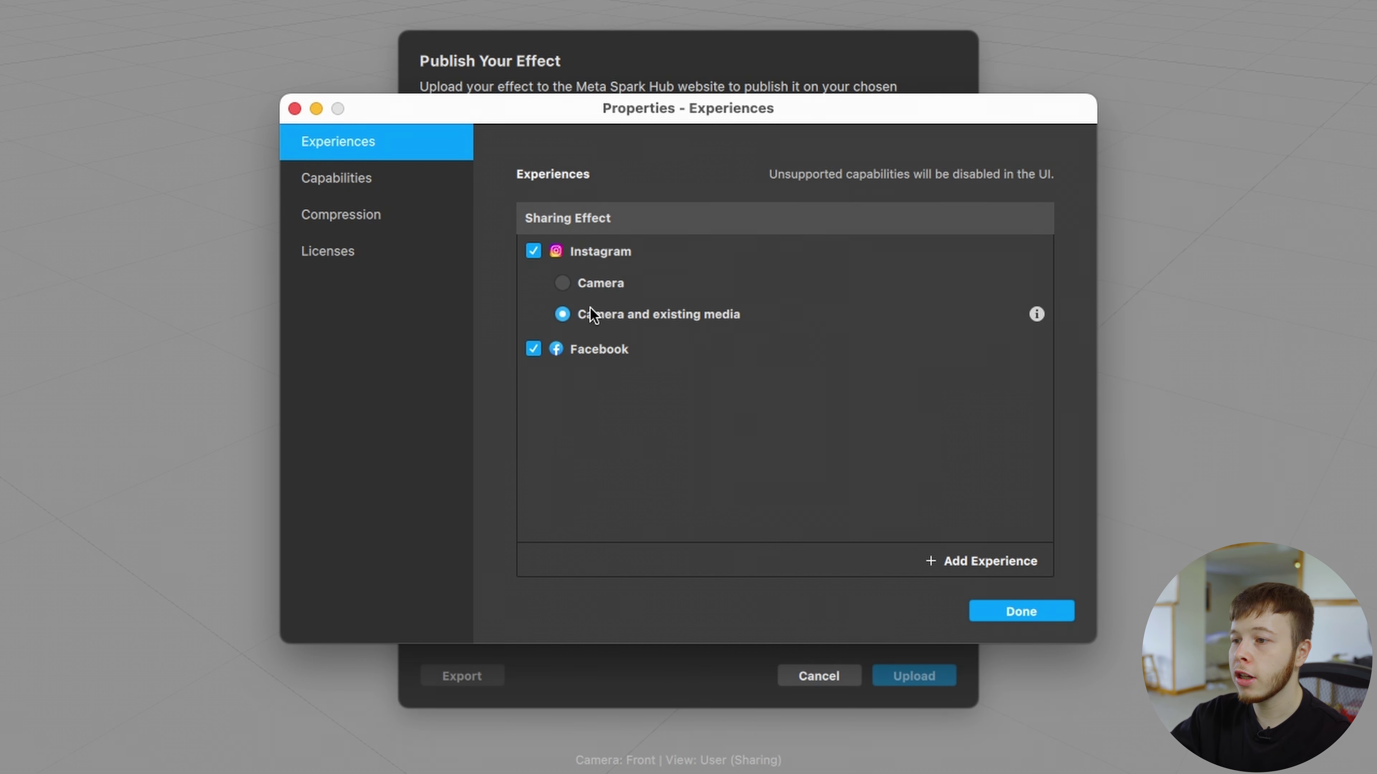
pyautogui.click(1022, 612)
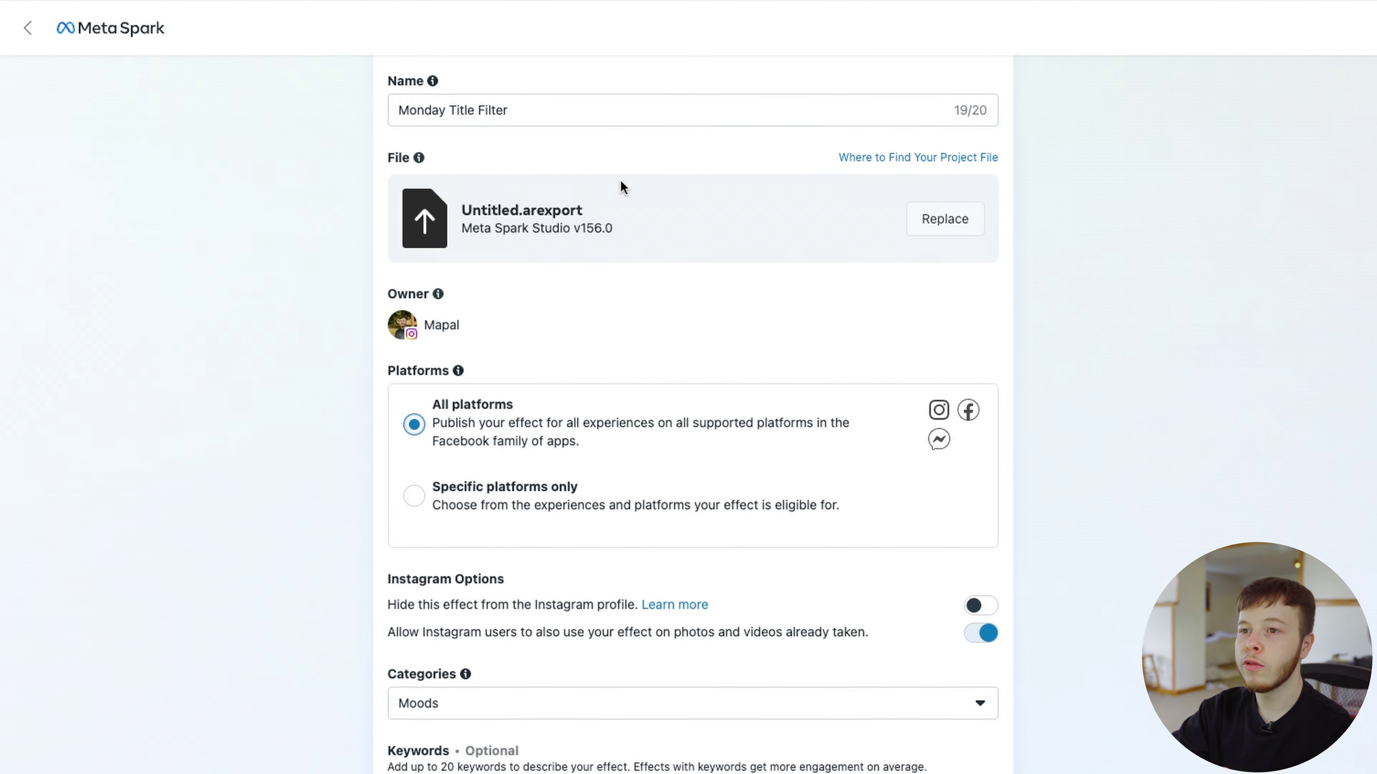
pyautogui.scroll(-5, 624, 188)
pyautogui.scroll(-8, 455, 494)
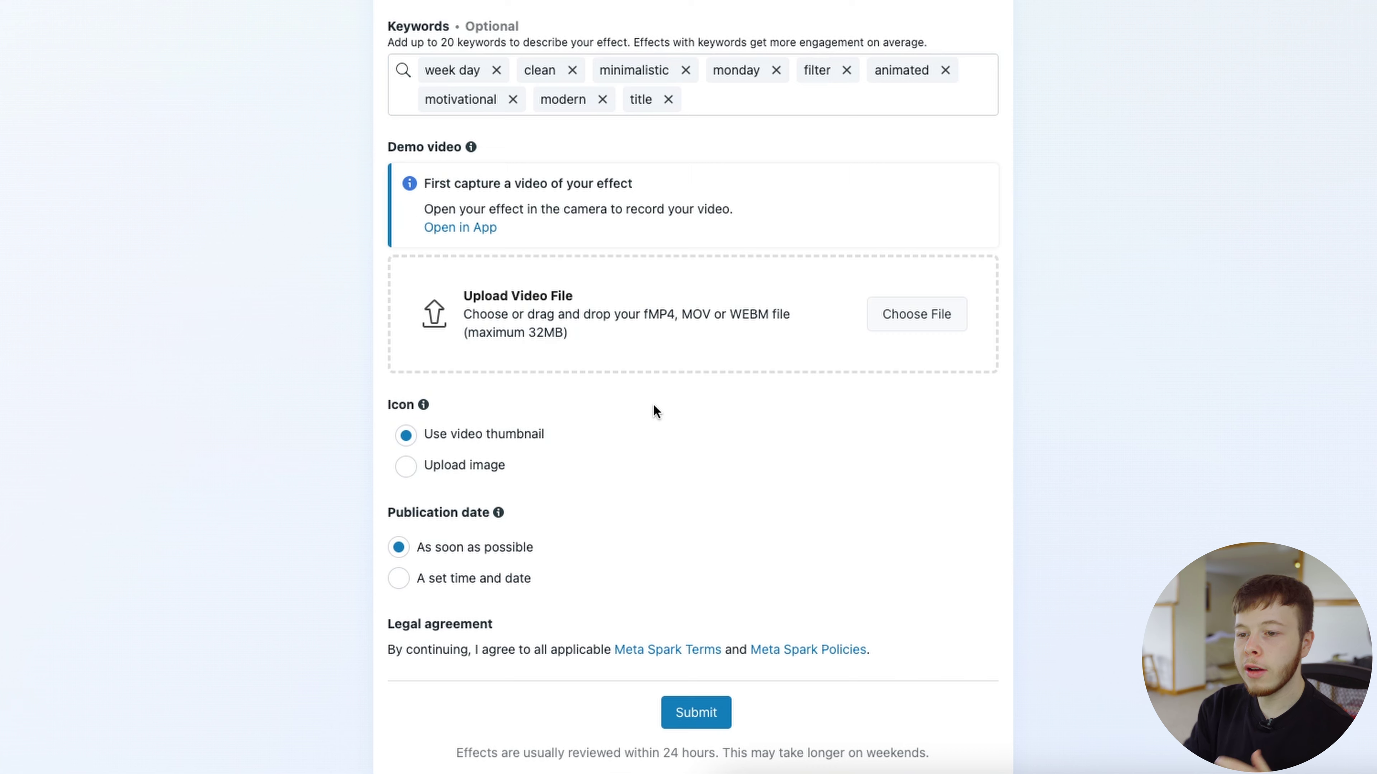
pyautogui.scroll(-1, 651, 401)
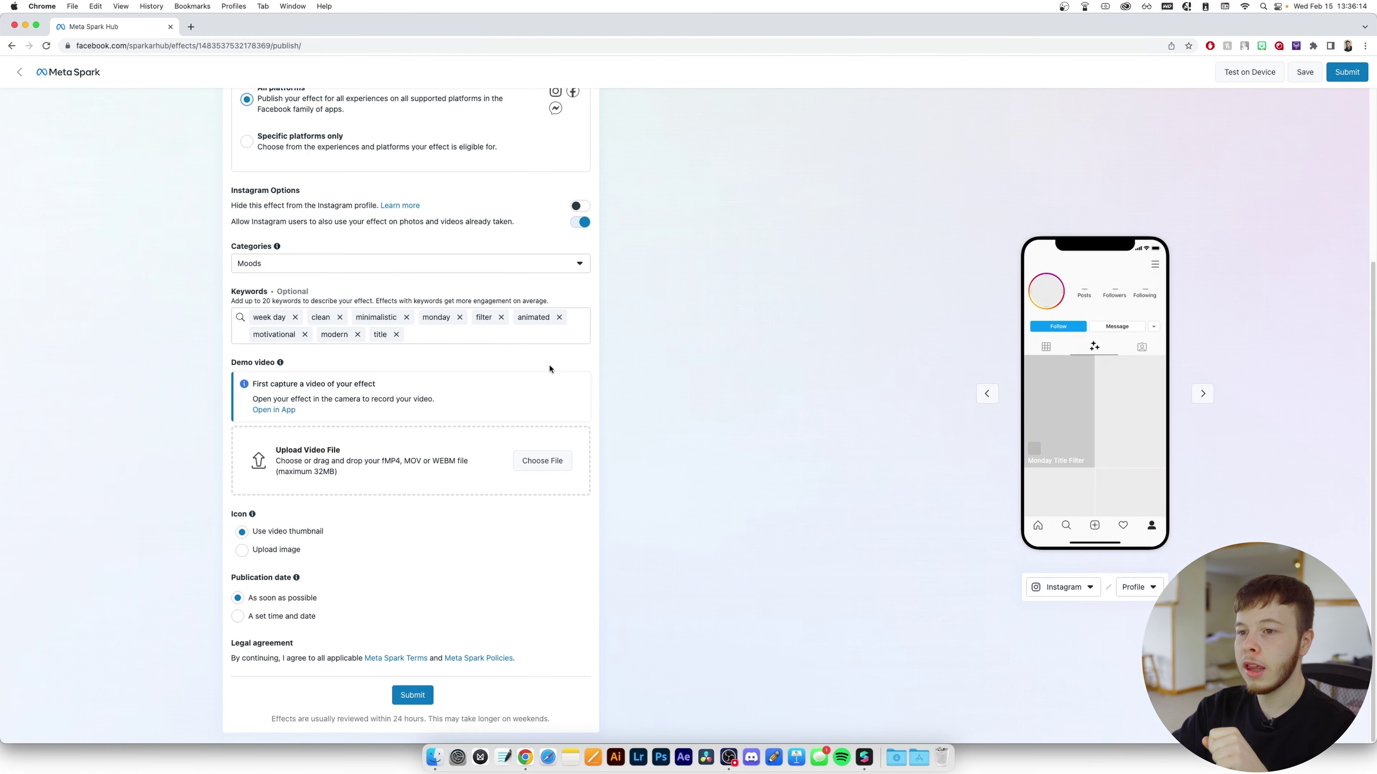
# Open the Test on Device options from the top of the publish page.
pyautogui.scroll(3, 419, 287)
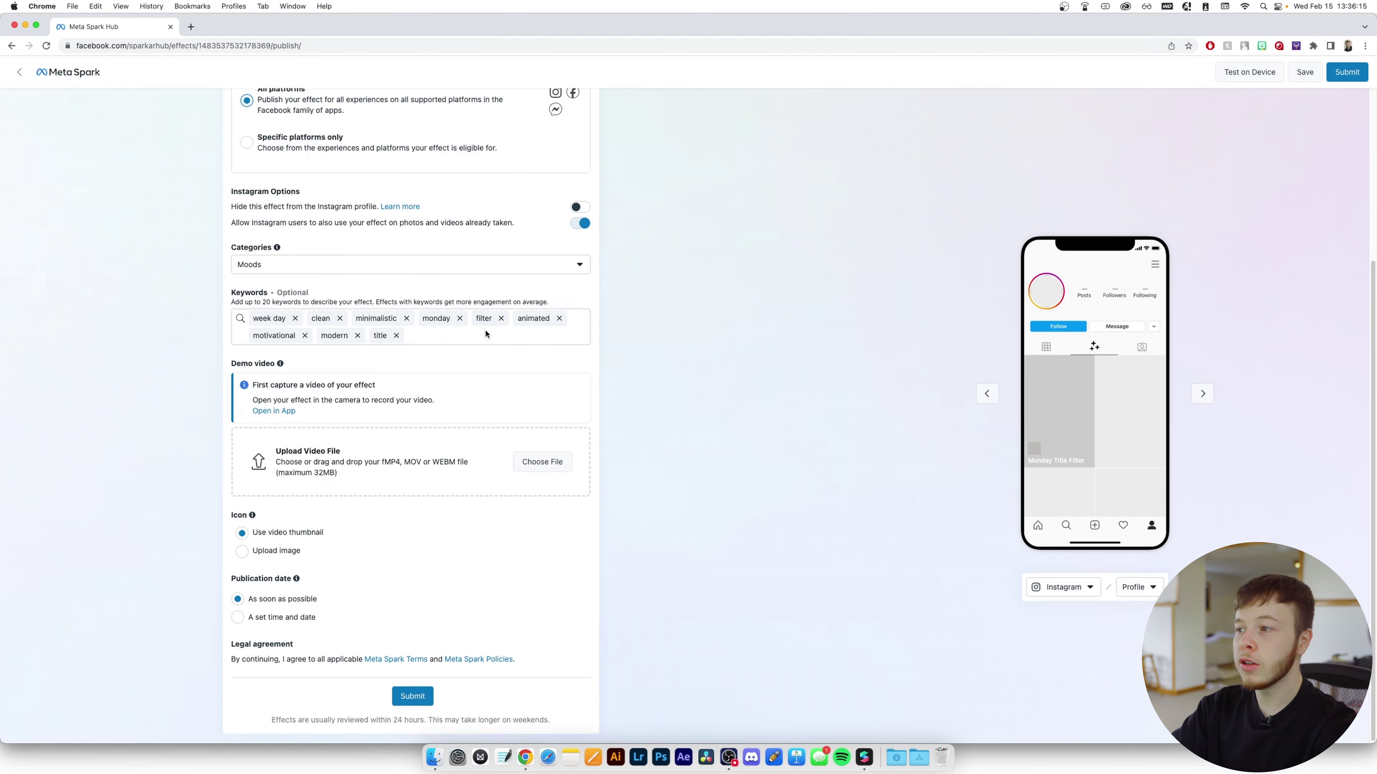
pyautogui.click(1243, 76)
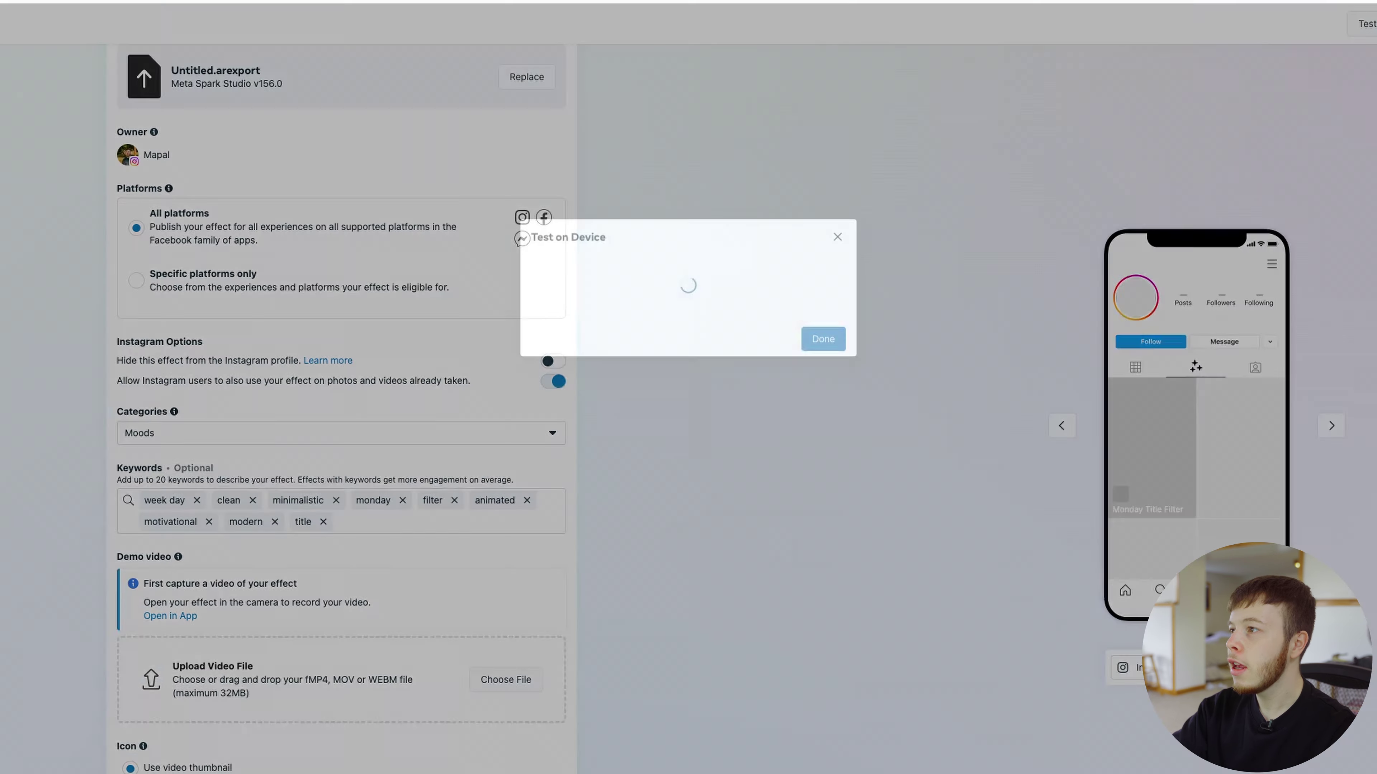